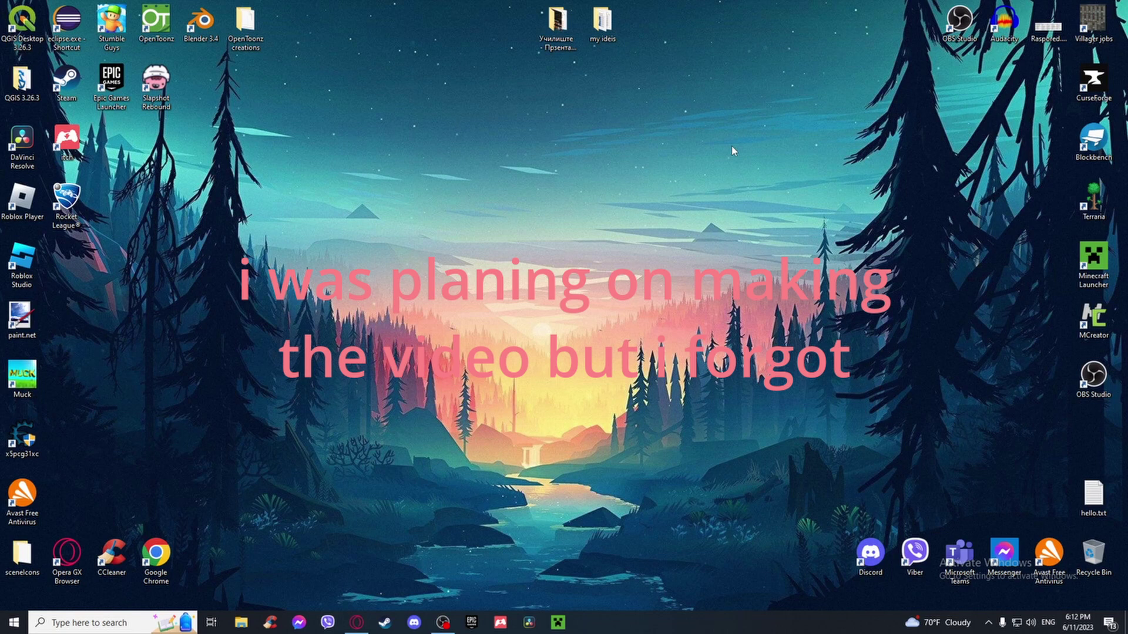
right_click(941, 196)
click(975, 231)
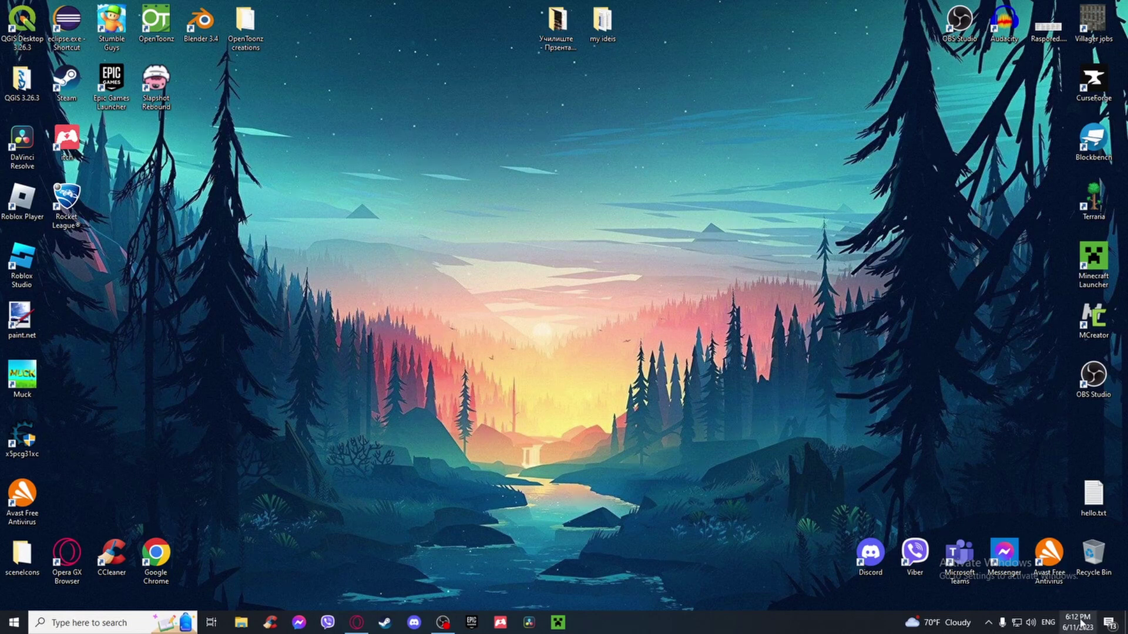
key(super+alt+d)
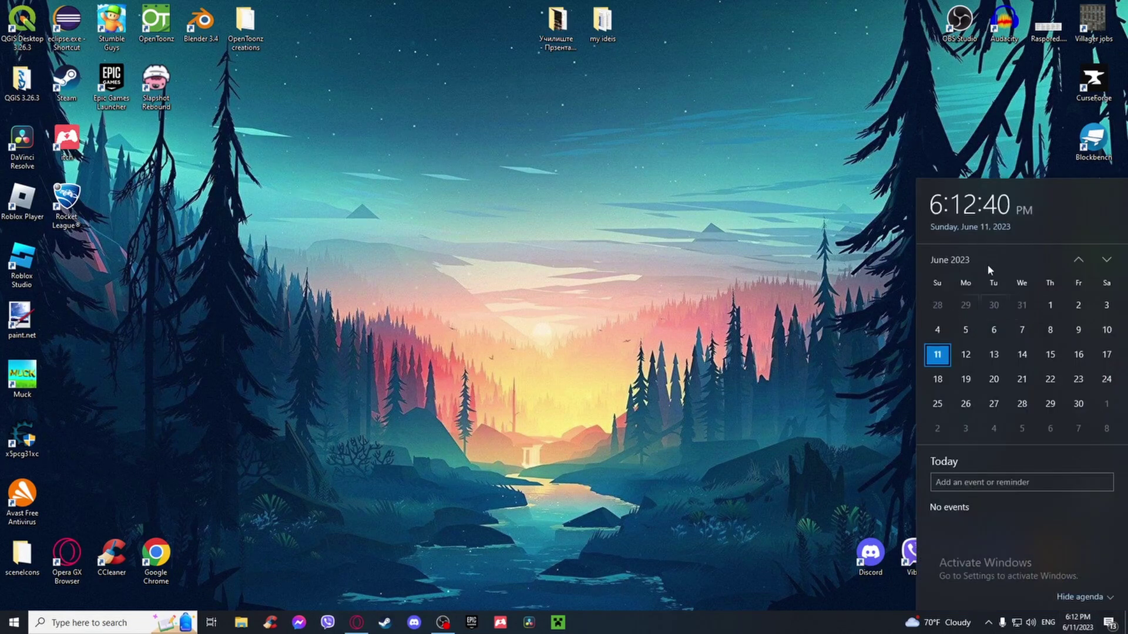
click(826, 220)
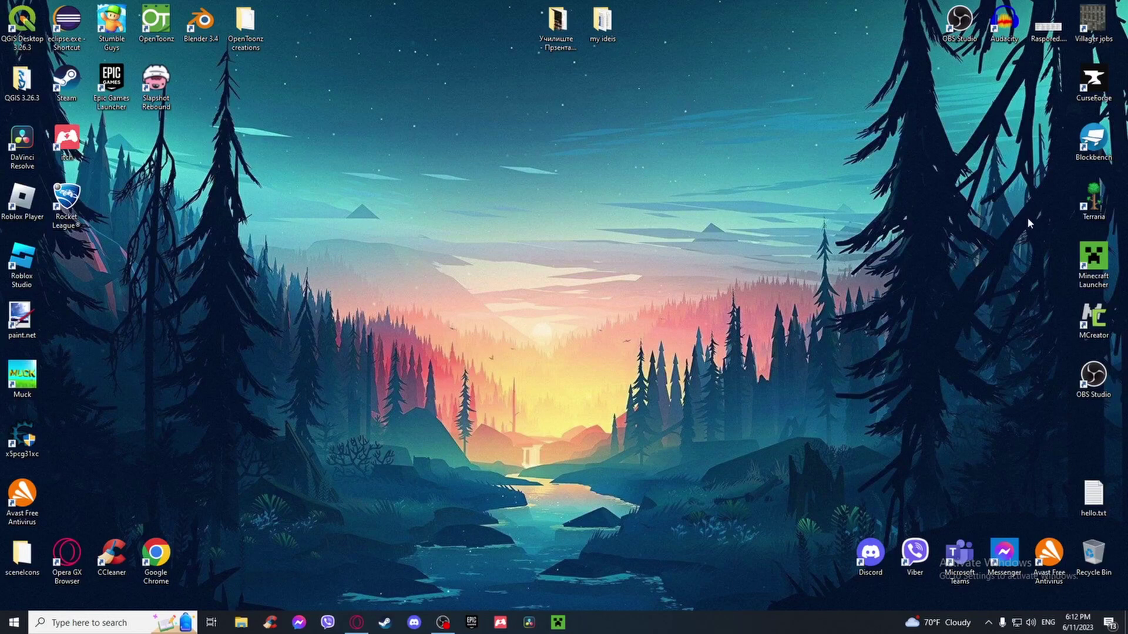
- Launch Blockbench and review the installed and available plugins
double_click(1088, 139)
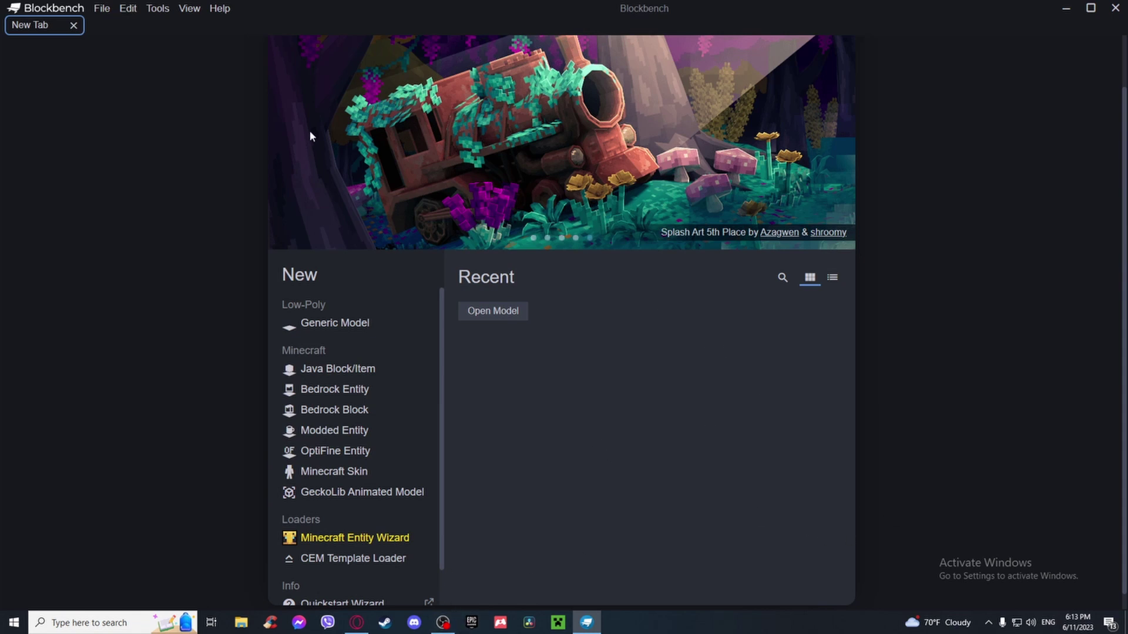
click(100, 8)
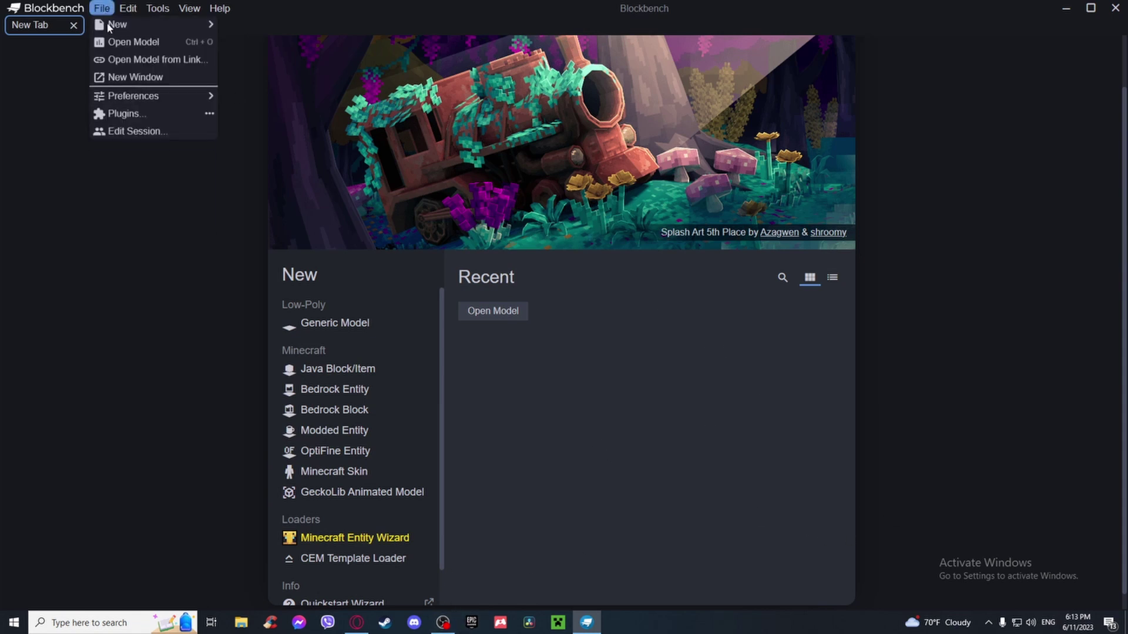
click(137, 116)
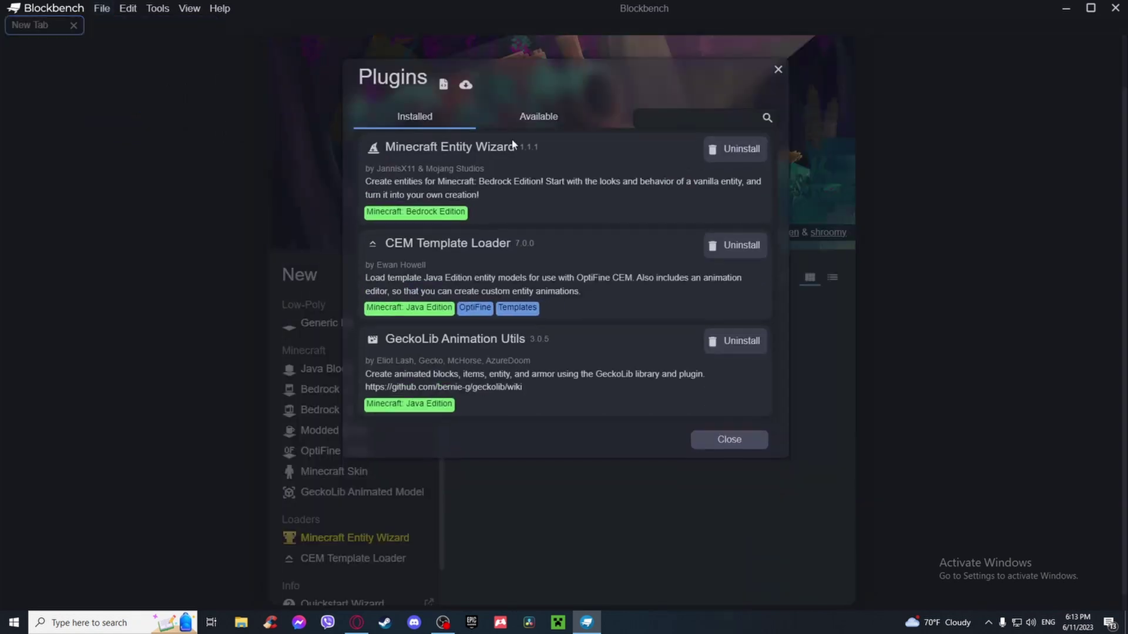
click(539, 121)
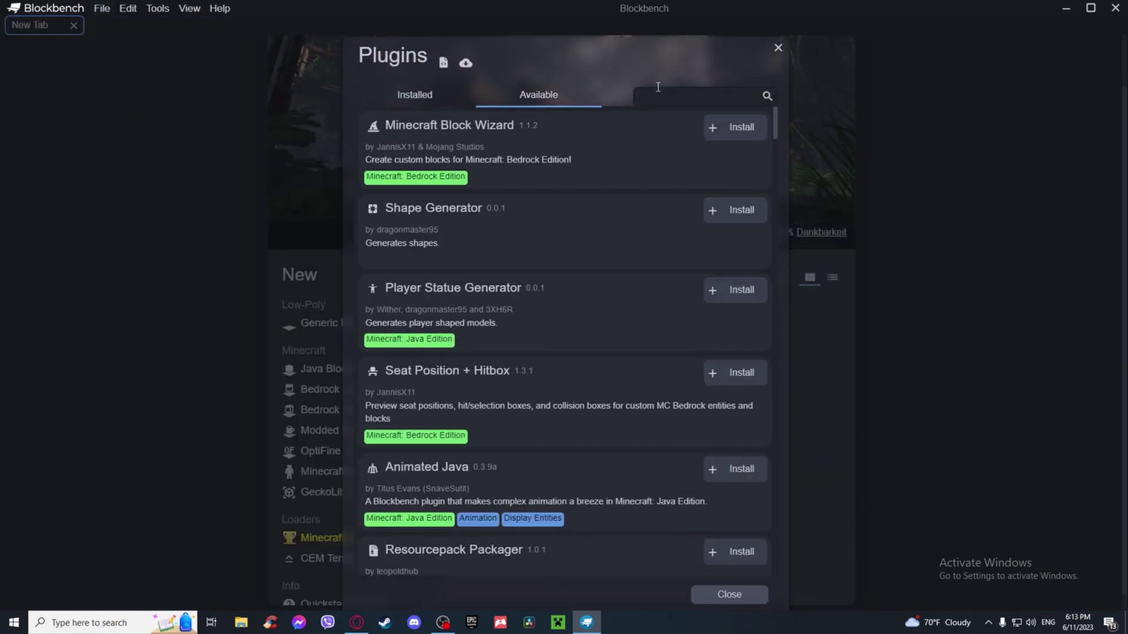
click(459, 92)
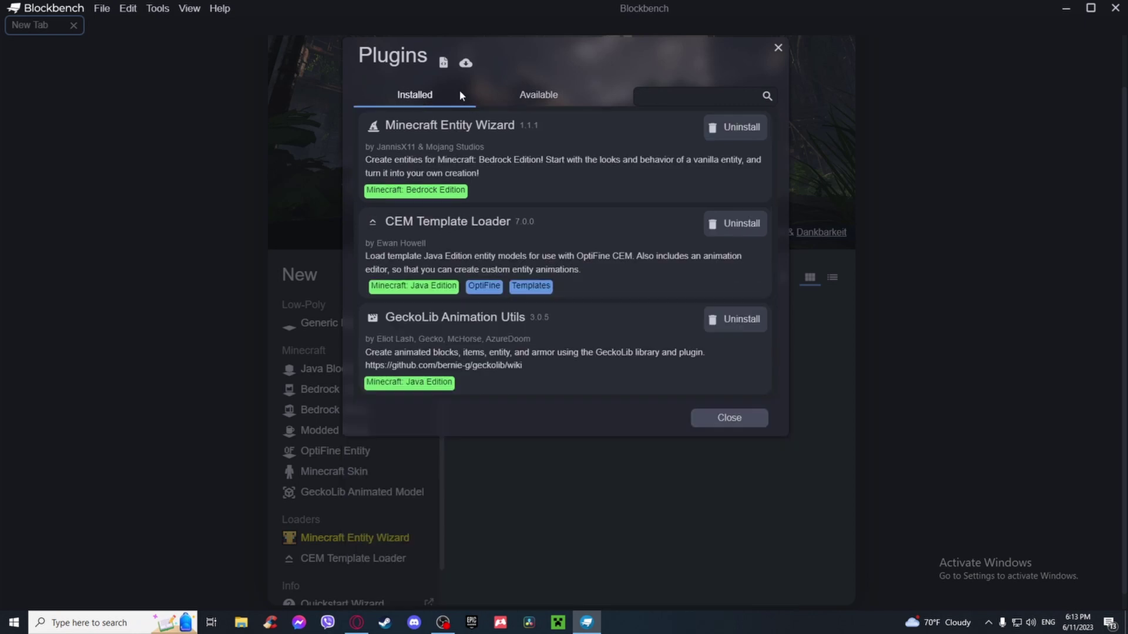
click(734, 418)
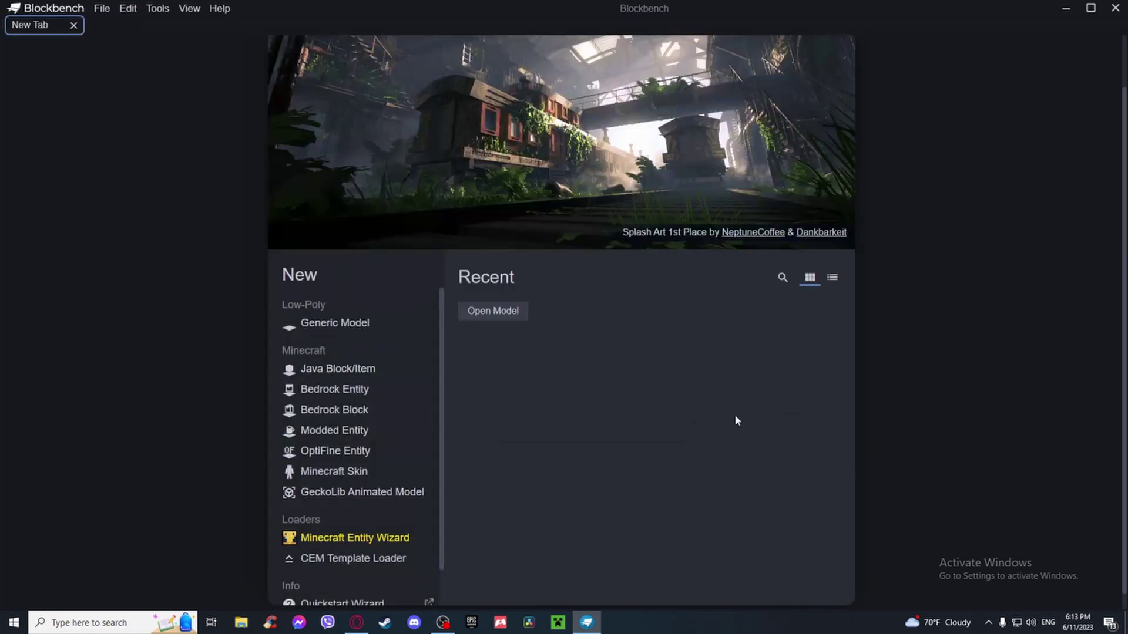
- Create a new GeckoLib Animated Model project with bob as both the file name and the model identifier
click(102, 8)
click(98, 46)
click(101, 9)
mouse_move(119, 24)
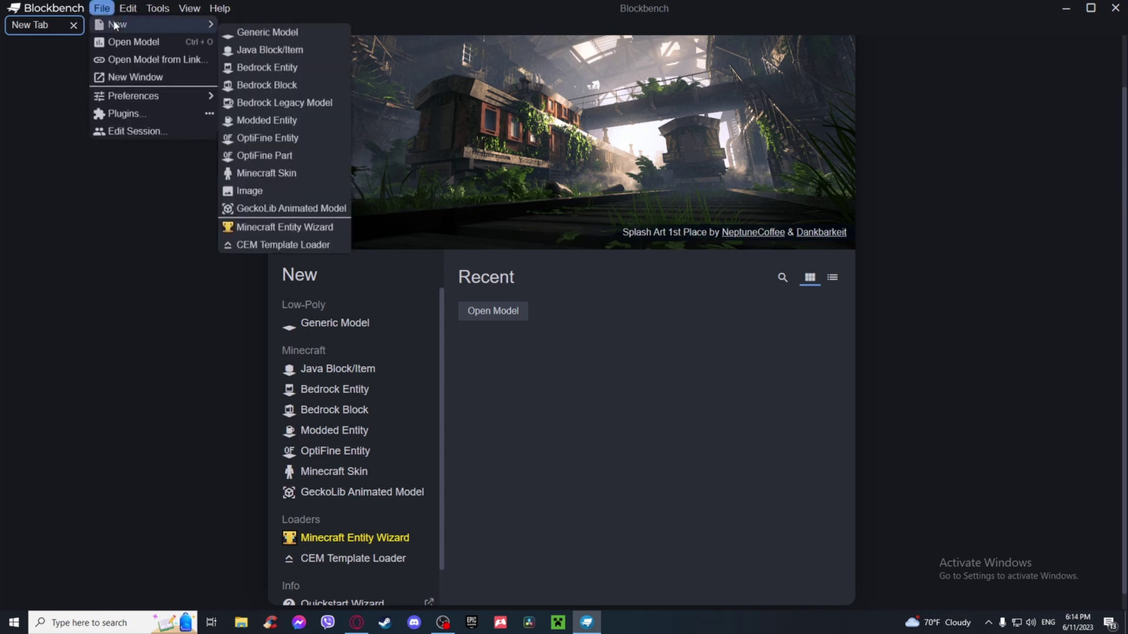
click(290, 206)
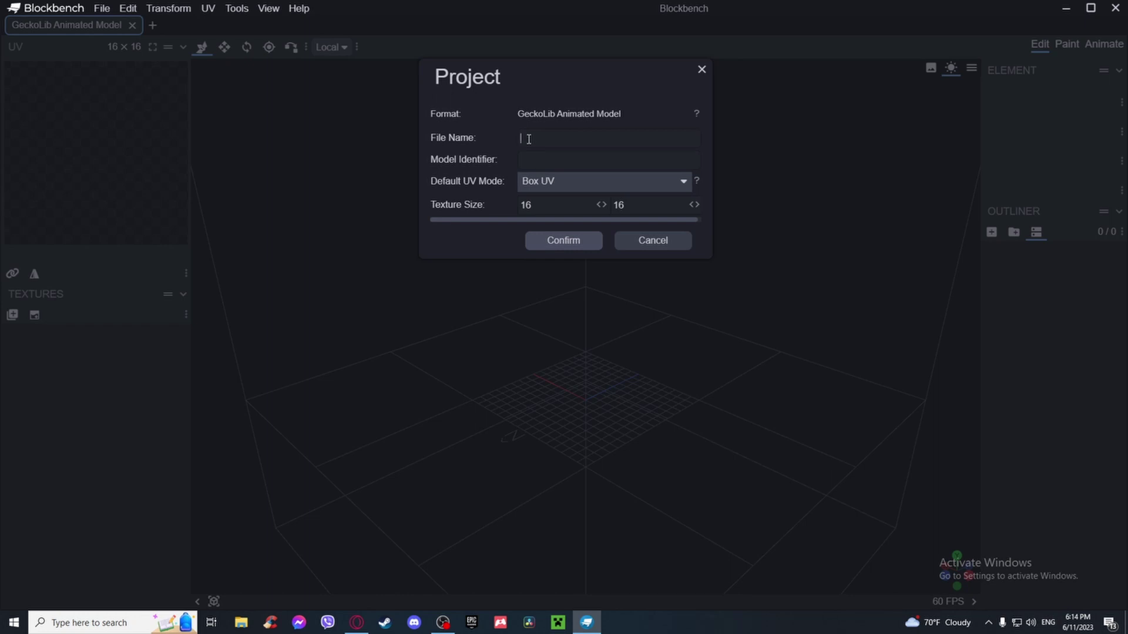
text(bob)
click(559, 158)
text(bob)
click(564, 240)
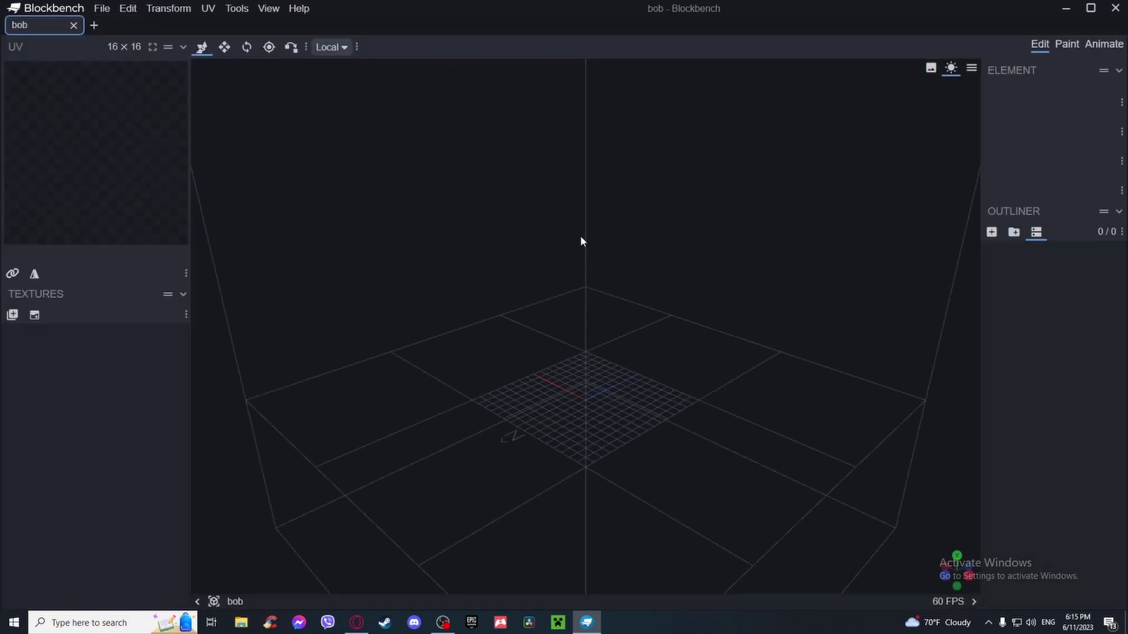
- Reopen the bob project's properties and check its model identifier
click(43, 26)
drag(542, 157, 483, 162)
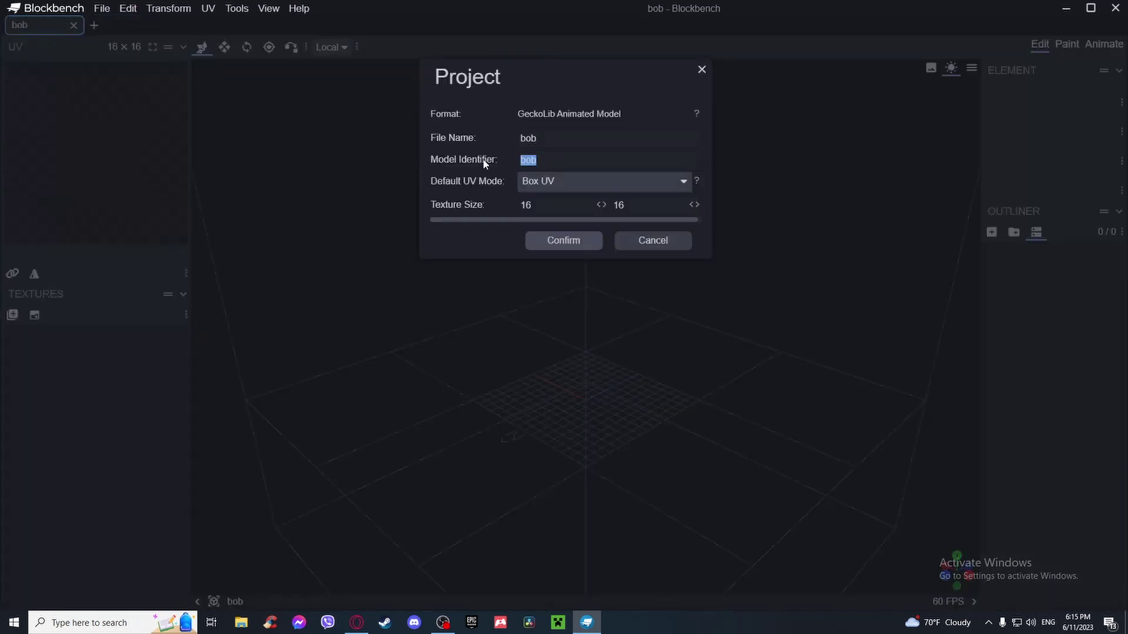
click(557, 161)
click(573, 249)
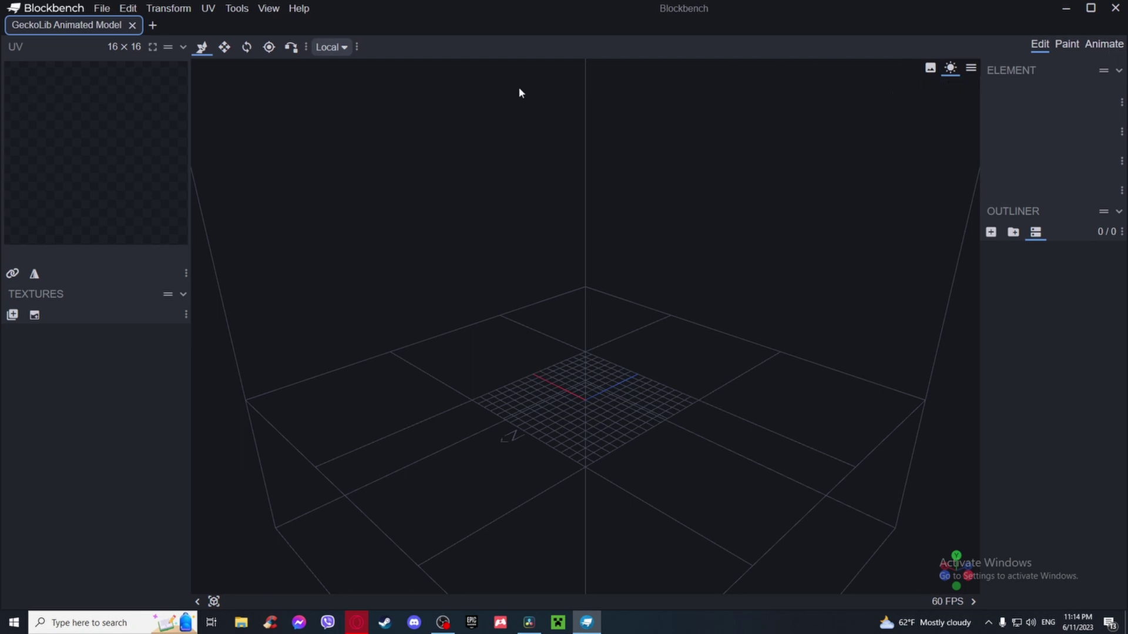
- Set the object type to Entity in the GeckoLib model settings
click(101, 8)
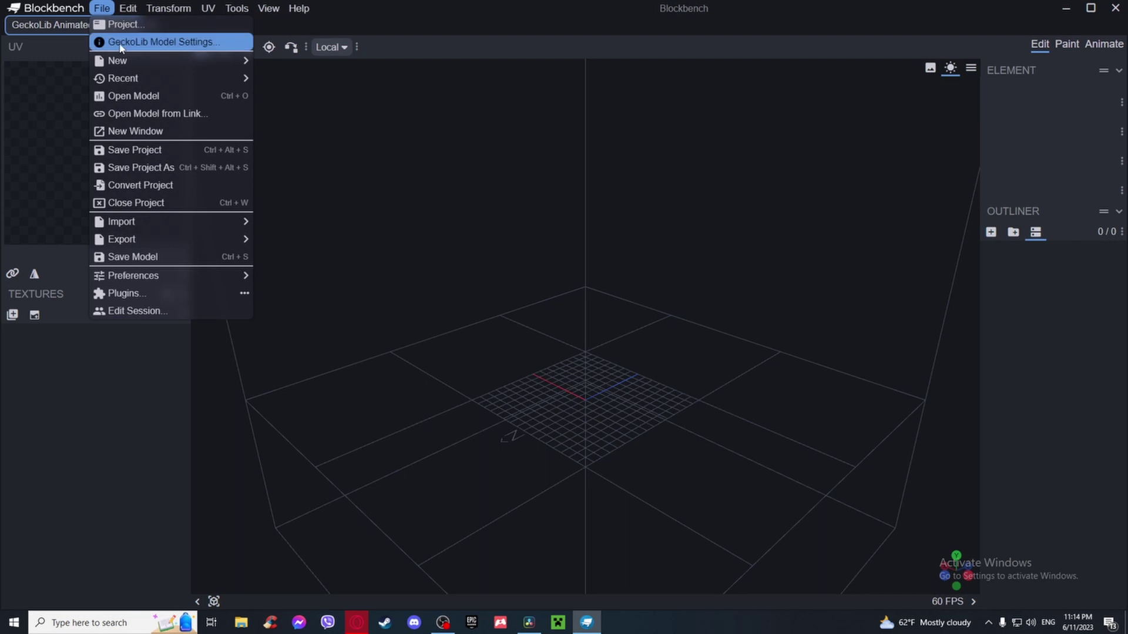
click(119, 42)
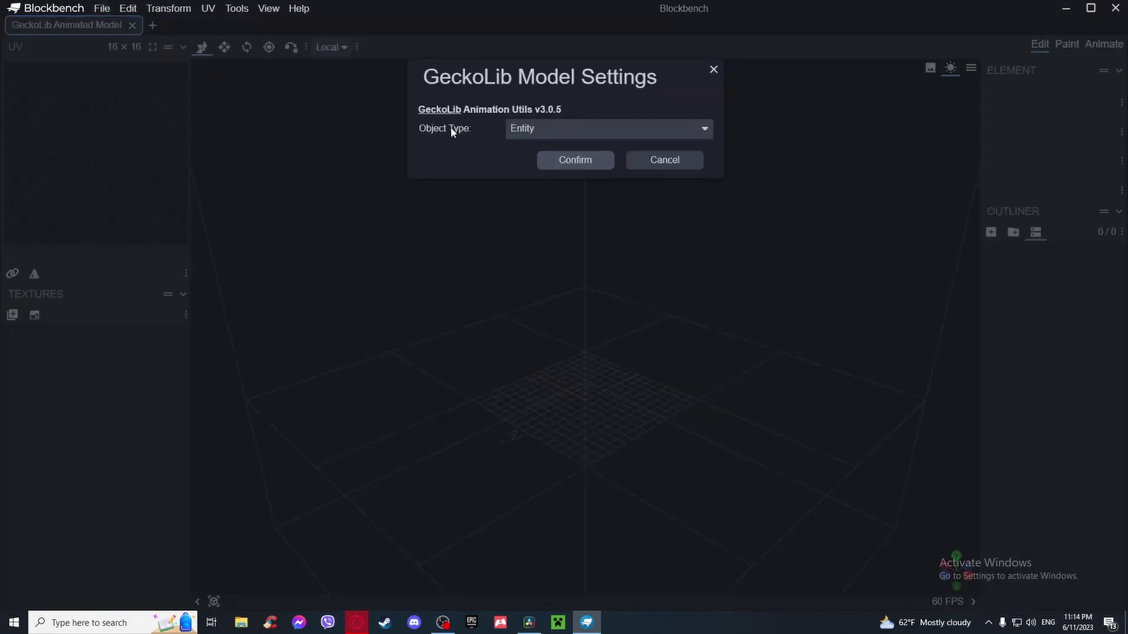
click(527, 129)
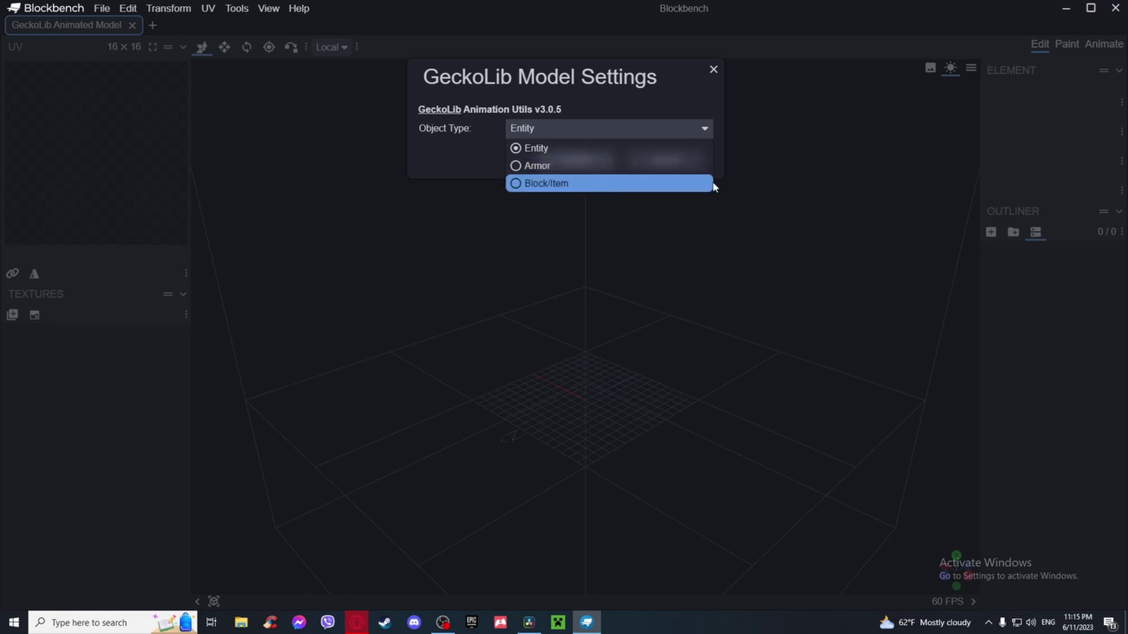
click(658, 147)
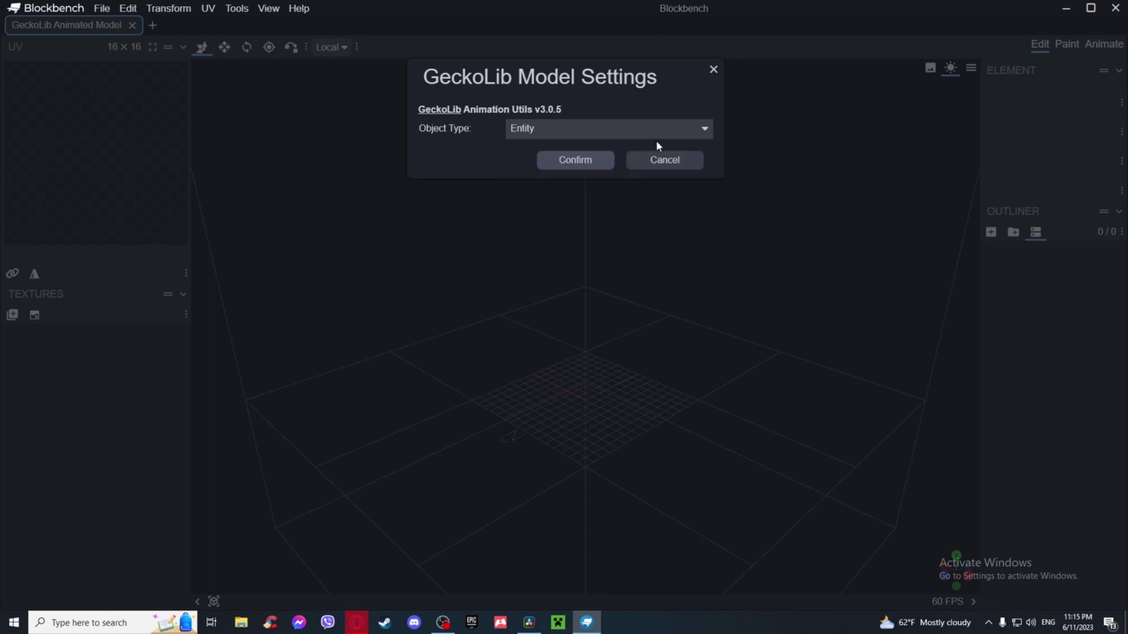
click(585, 161)
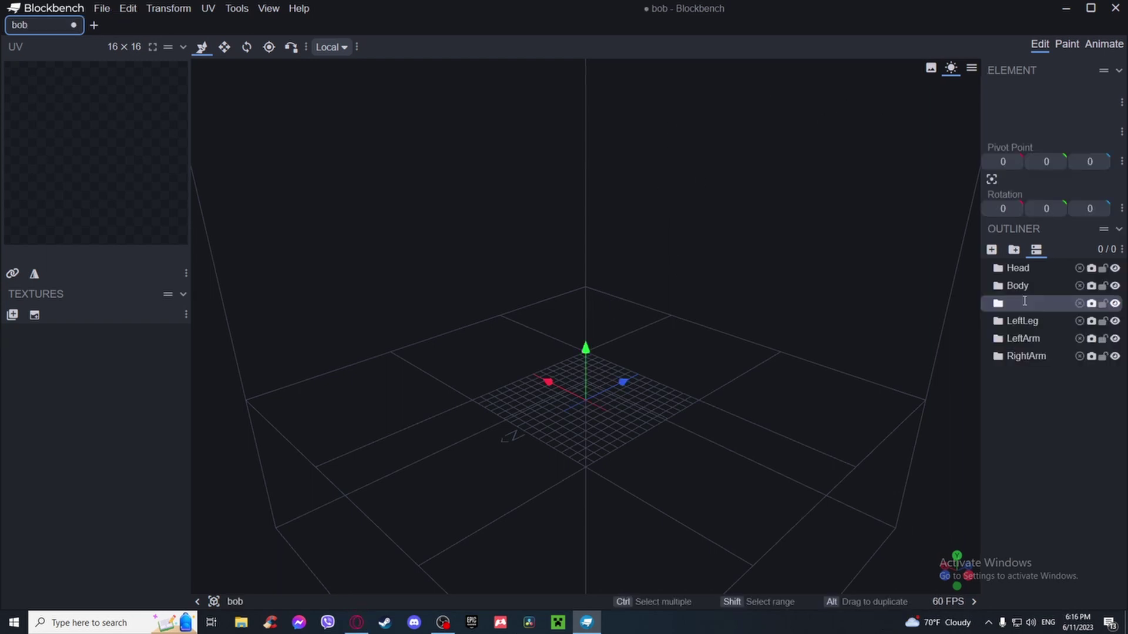
- Rename the group between Body and LeftLeg as RightLeg
text(Rit)
key(BackSpace)
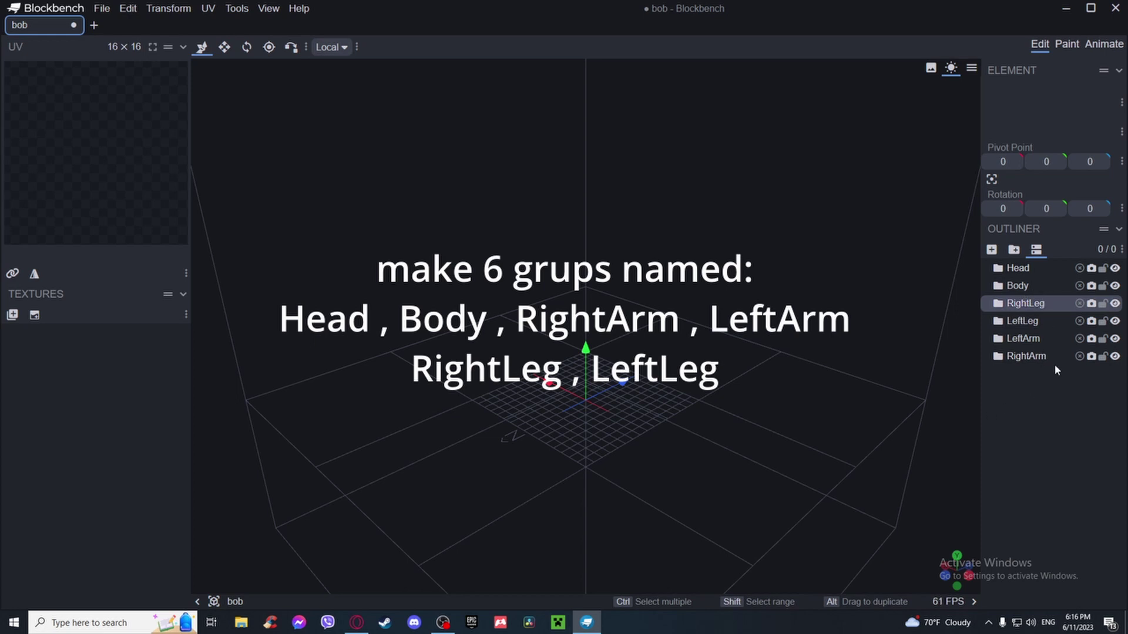
right_click(1048, 386)
click(1056, 381)
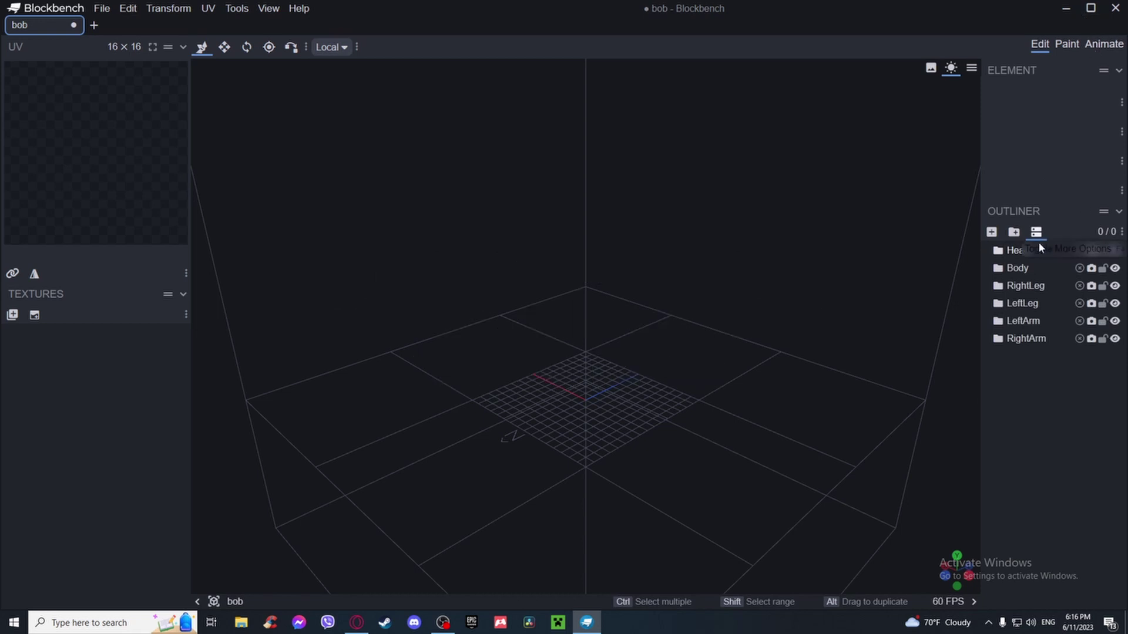
- Add a new parent group and move Head, Body, RightLeg, LeftLeg, LeftArm and RightArm into it
click(1014, 231)
drag(1037, 374, 1027, 320)
click(1028, 288)
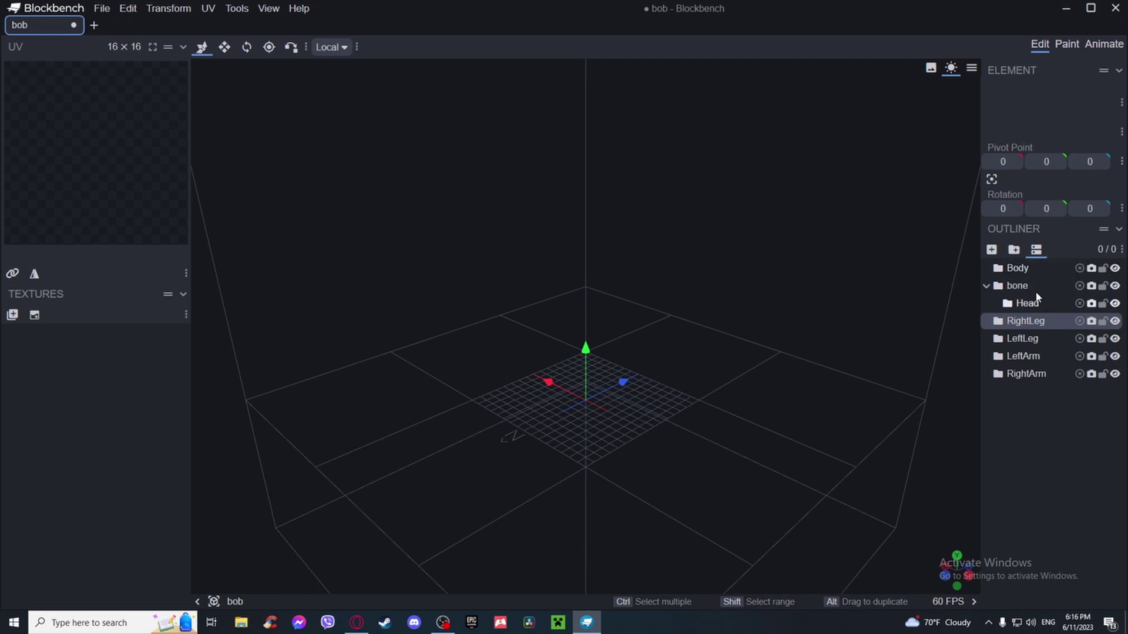
drag(1029, 287, 1023, 269)
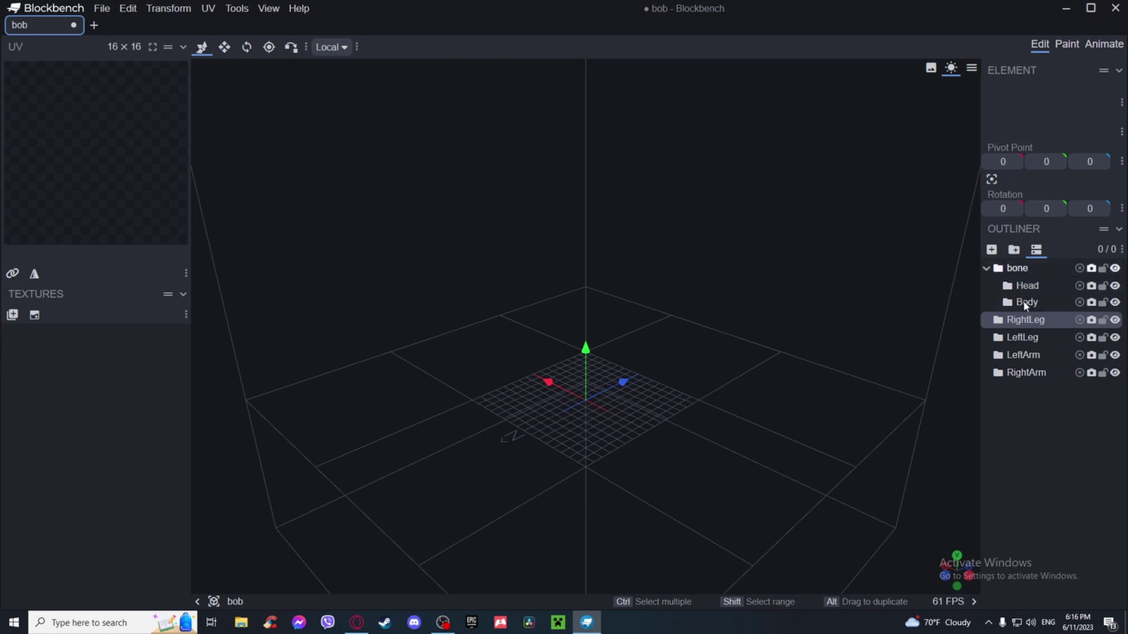
drag(1025, 320, 1022, 269)
drag(1025, 353, 1006, 277)
click(1070, 418)
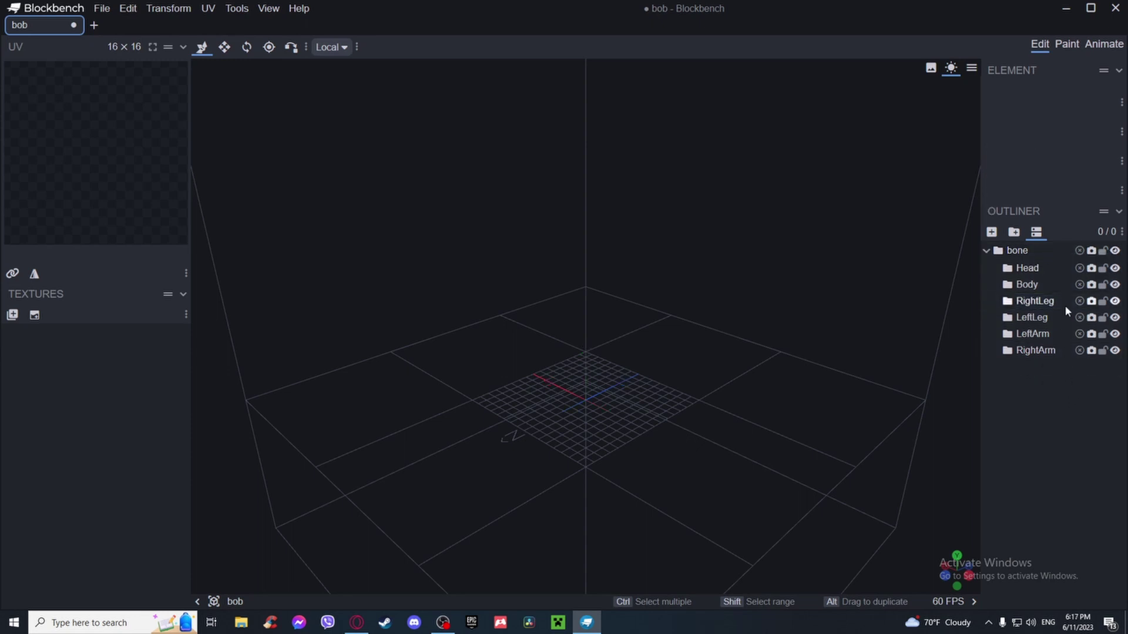
- Rename the parent group that holds all body parts as bobmodel
double_click(1021, 253)
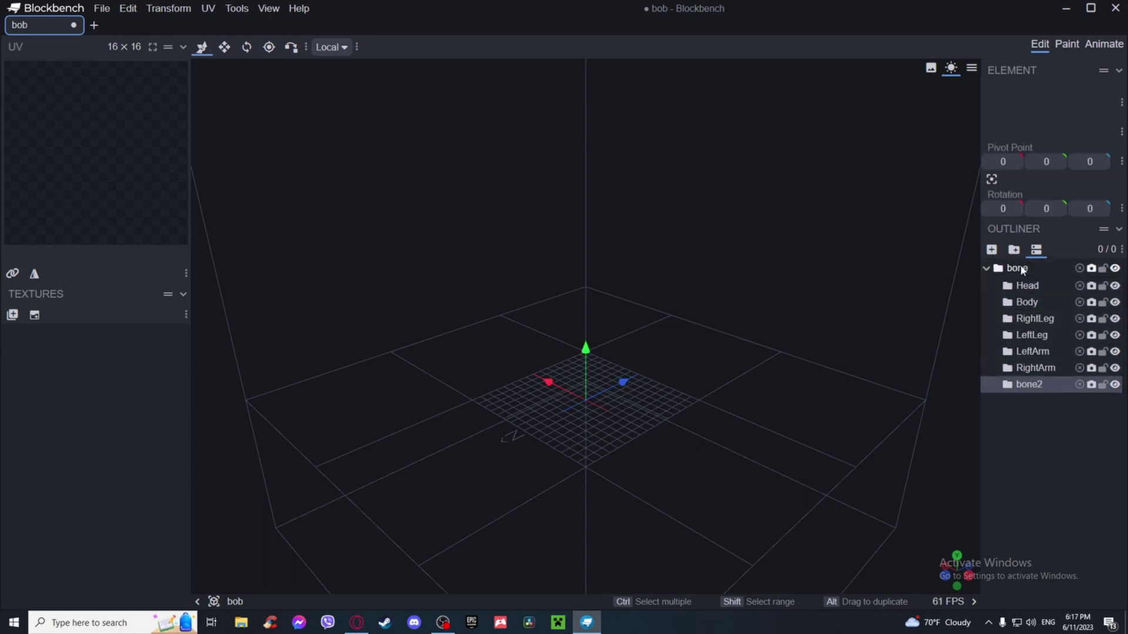
click(1021, 266)
right_click(1021, 267)
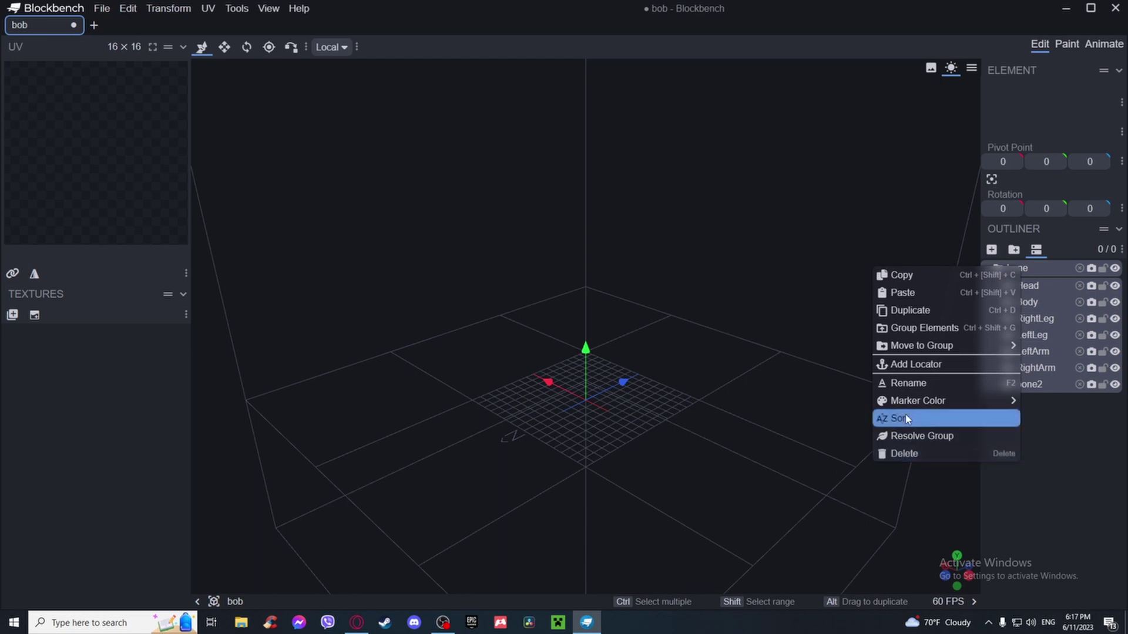
click(1005, 383)
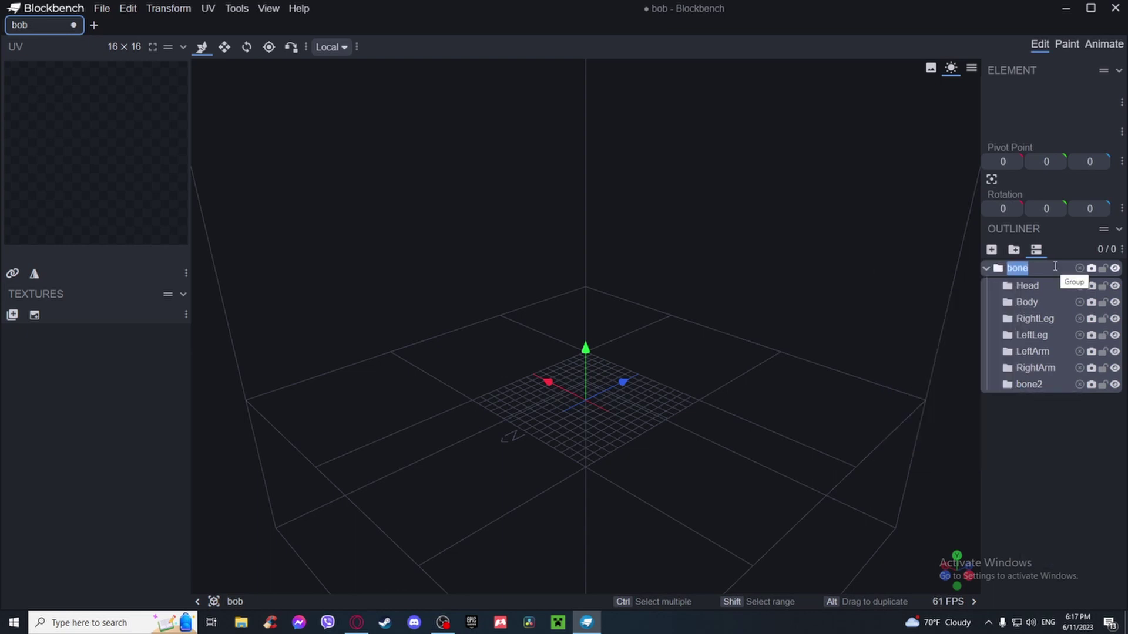
key(BackSpace)
text(bobmodel)
key(Return)
click(1059, 457)
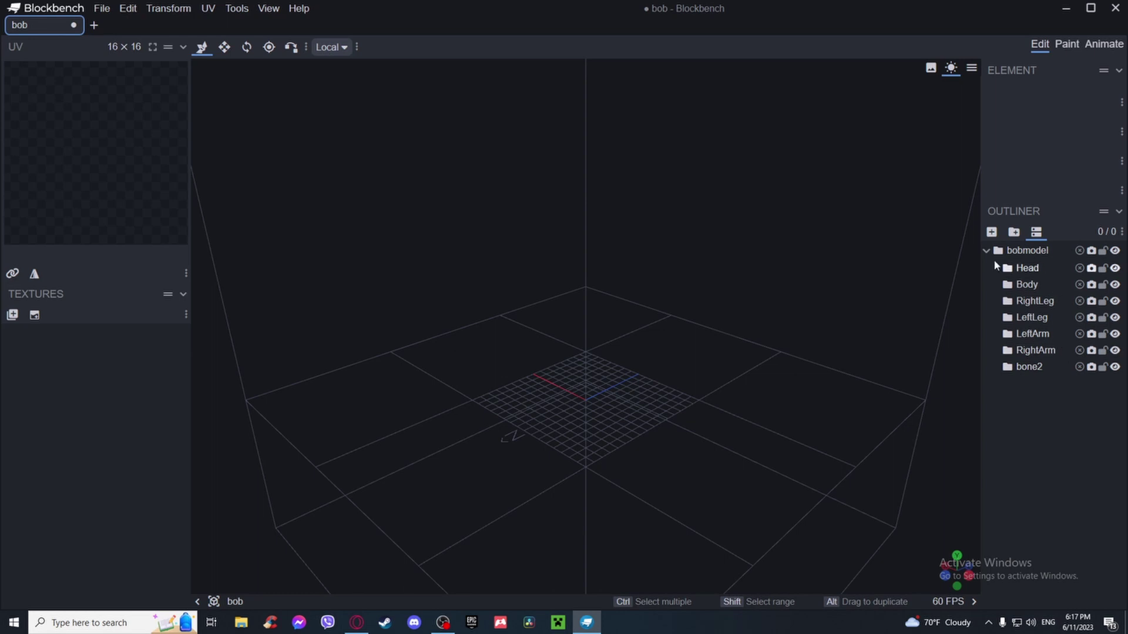
- Delete the extra bone2 group from the bobmodel group
drag(976, 265, 734, 289)
scroll(728, 290, up, 4)
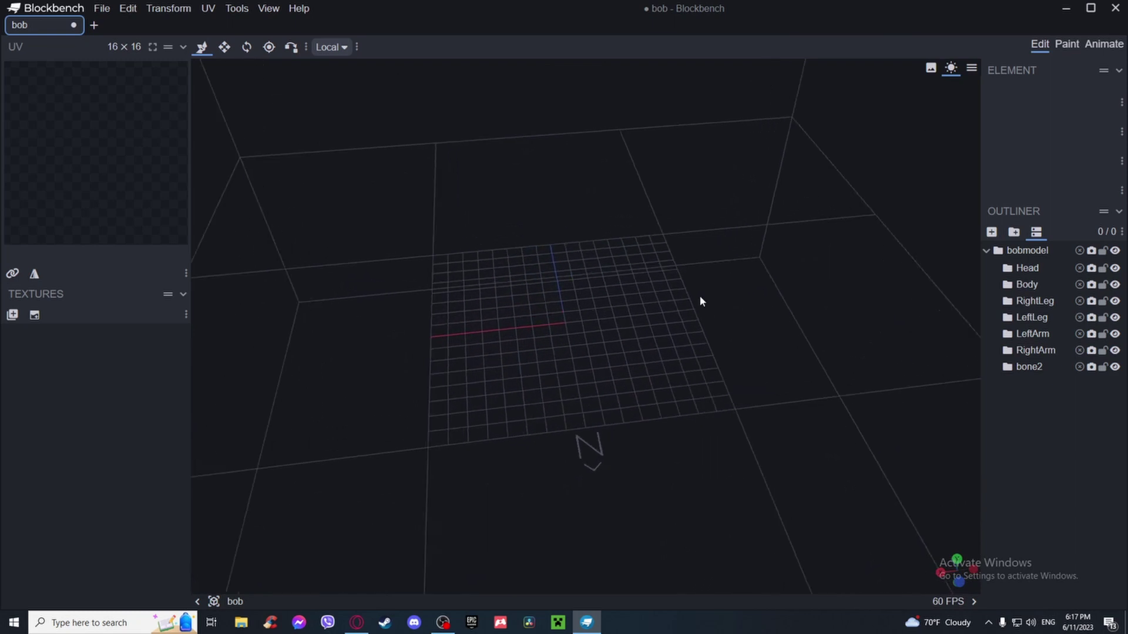
drag(617, 495, 707, 367)
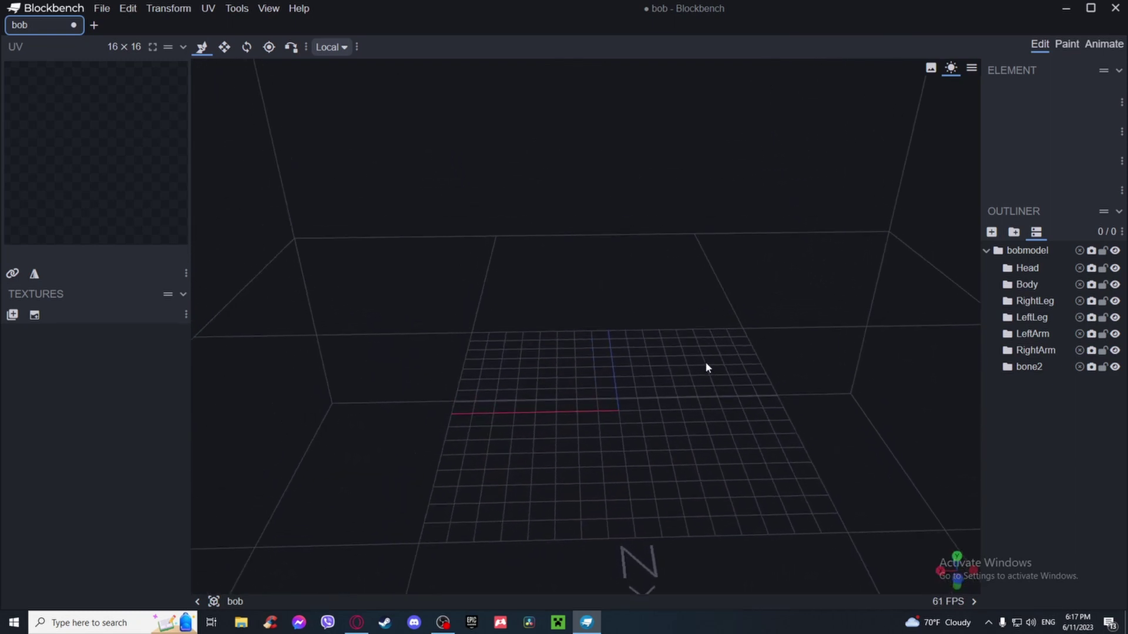
click(1038, 370)
key(Delete)
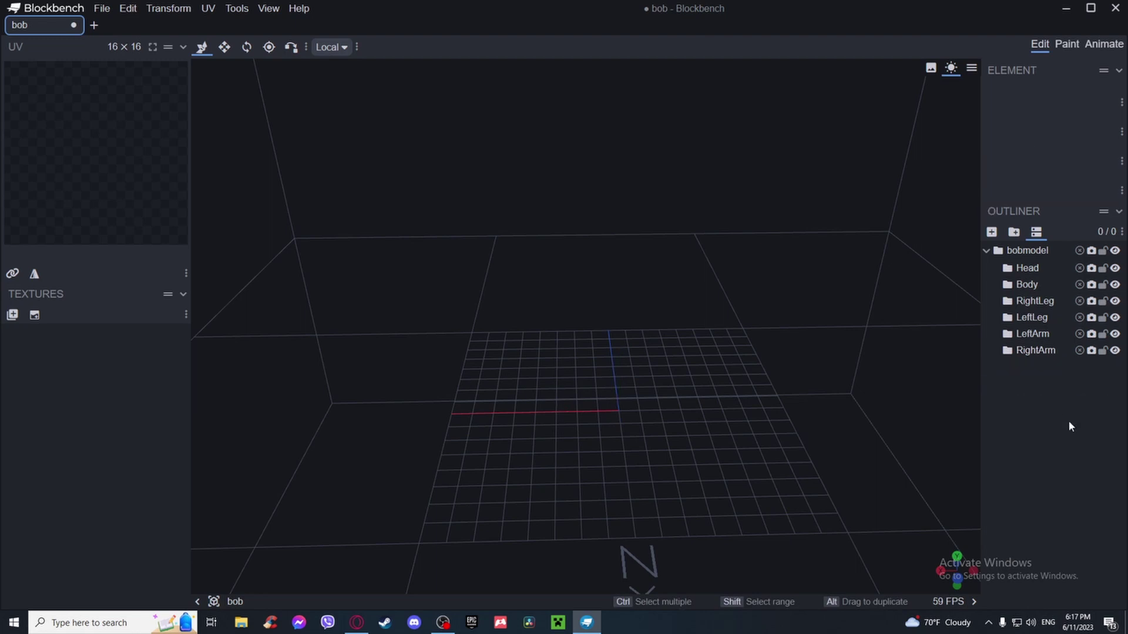
- Select the LeftArm group inside bobmodel
drag(669, 300, 516, 289)
drag(611, 267, 688, 370)
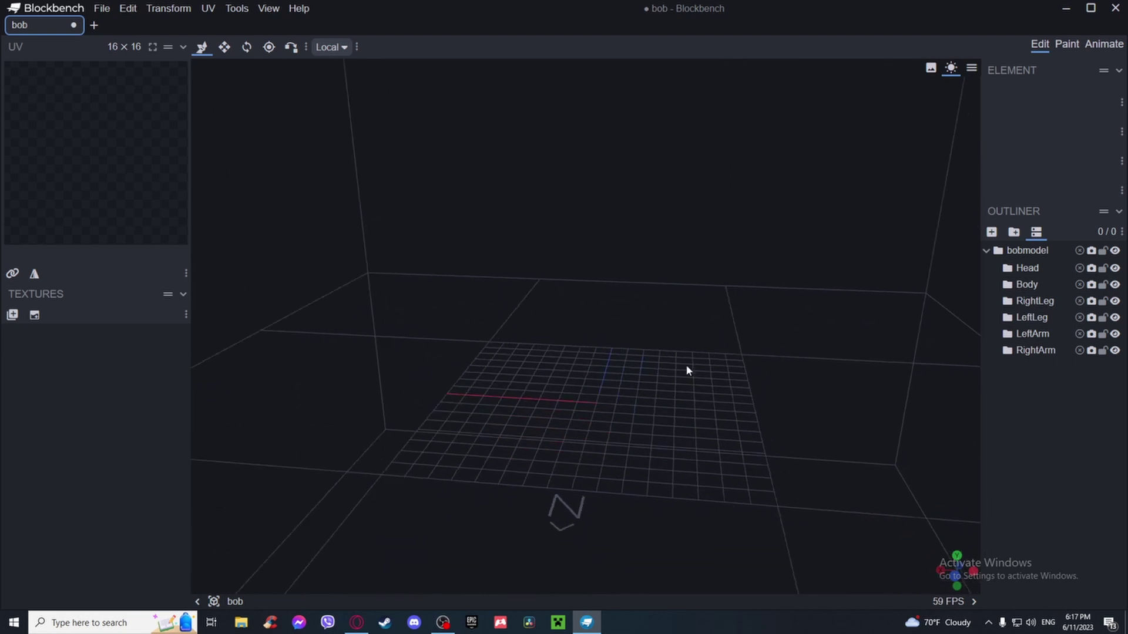
click(1032, 334)
drag(826, 317, 752, 322)
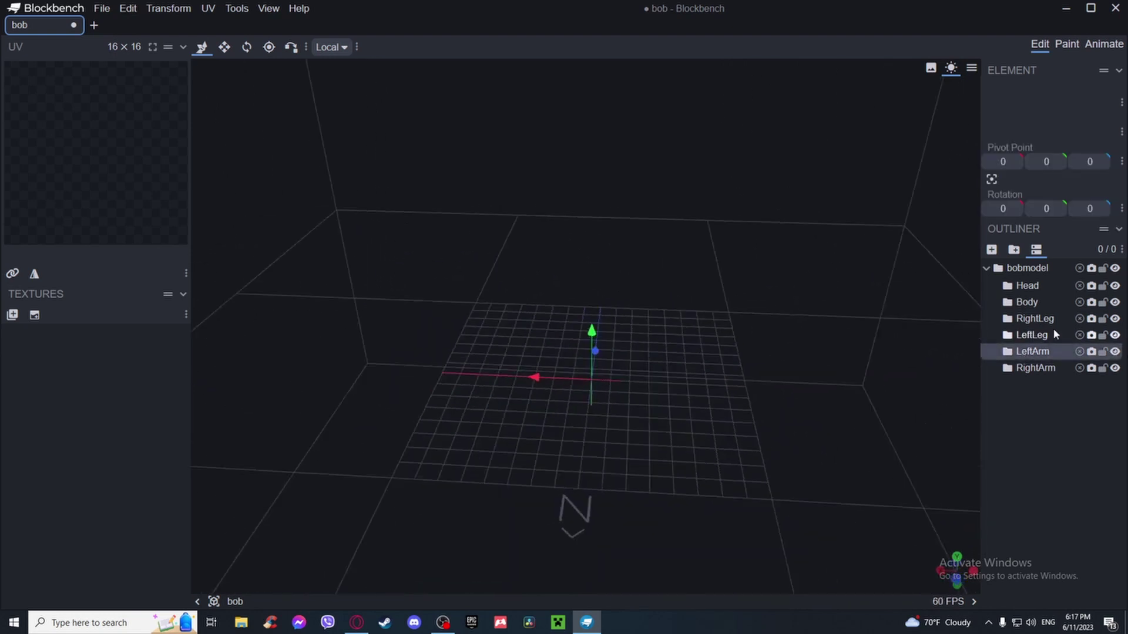
- Add a cube to the LeftLeg group and move it along the X axis to one side of the grid centre
click(1046, 335)
click(991, 249)
drag(578, 390, 1030, 409)
drag(646, 461, 555, 461)
- Add a cube to the RightLeg group and move it along the X axis to the side opposite the left leg
click(1035, 337)
click(991, 249)
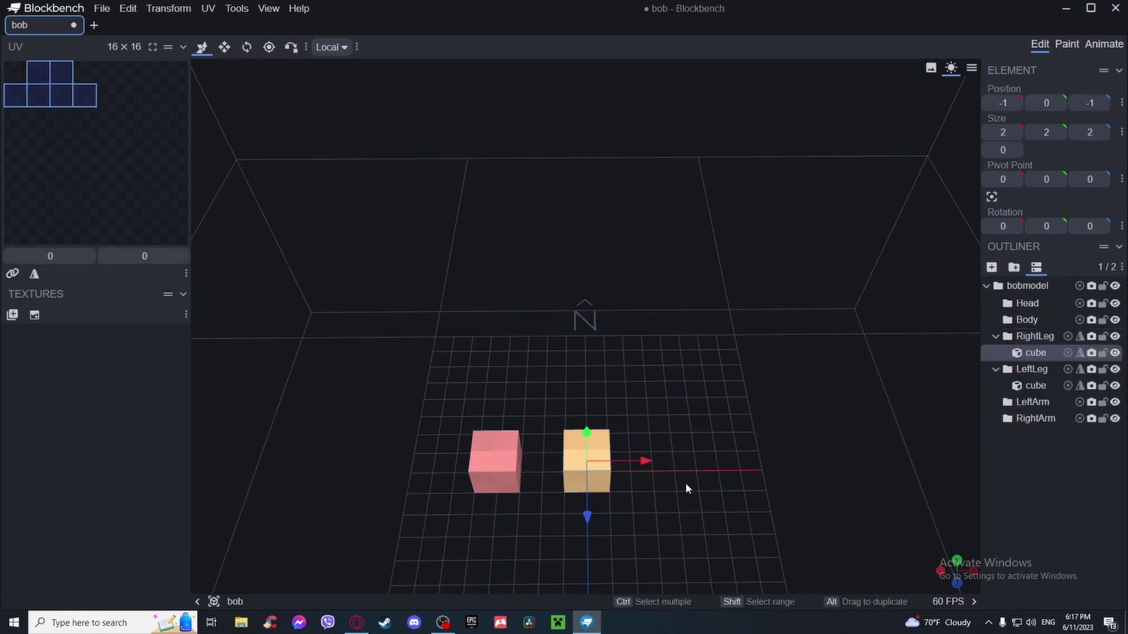
drag(647, 461, 736, 461)
drag(848, 410, 653, 312)
- Add a cube to the Body group resting on the legs at Y 2, widen it to 10 units and stretch it upward into a tall torso
click(1035, 402)
click(1028, 302)
click(992, 250)
key(s)
drag(539, 401, 460, 401)
drag(616, 400, 699, 400)
drag(713, 353, 675, 369)
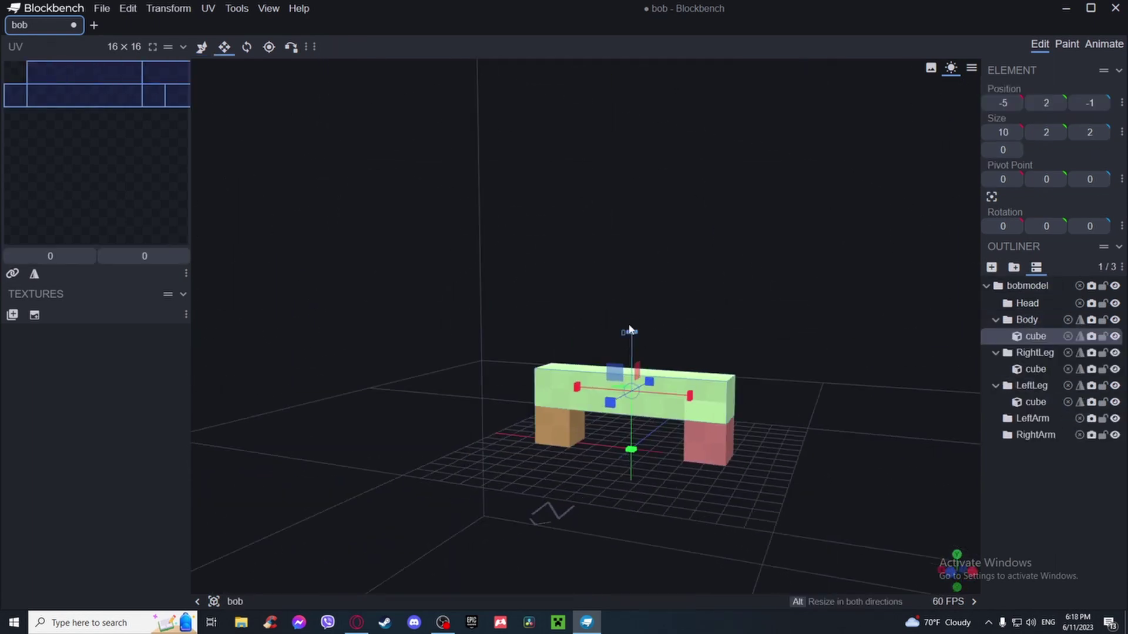
drag(630, 331, 630, 131)
- Add a cube to the Head group and raise it along the Y axis to the top of the torso
drag(758, 250, 790, 236)
right_drag(791, 236, 813, 350)
scroll(813, 350, up, 3)
click(1028, 303)
click(991, 250)
key(v)
drag(621, 508, 638, 203)
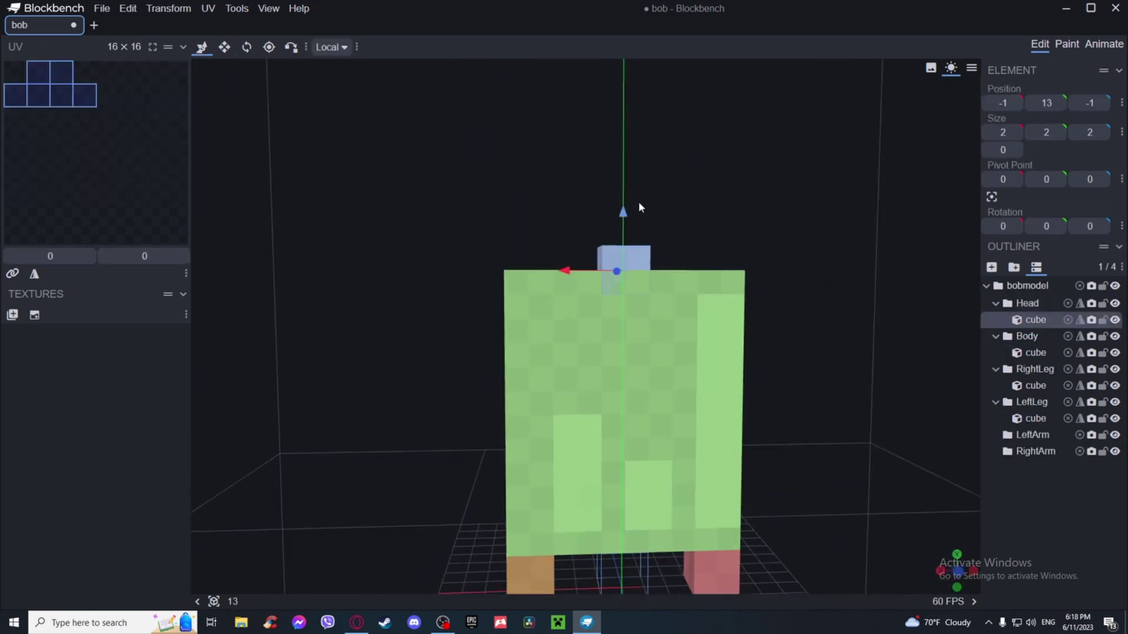
right_drag(698, 228, 658, 286)
- Resize the head cube to 3 × 3 × 2 and centre it on top of the torso at position -1.5, 14, -1
key(s)
drag(643, 305, 666, 306)
drag(596, 246, 596, 223)
key(v)
drag(547, 295, 535, 295)
mouse_move(741, 296)
mouse_down()
mouse_move(745, 278)
mouse_move(748, 337)
mouse_move(742, 310)
mouse_up()
scroll(744, 279, down, 3)
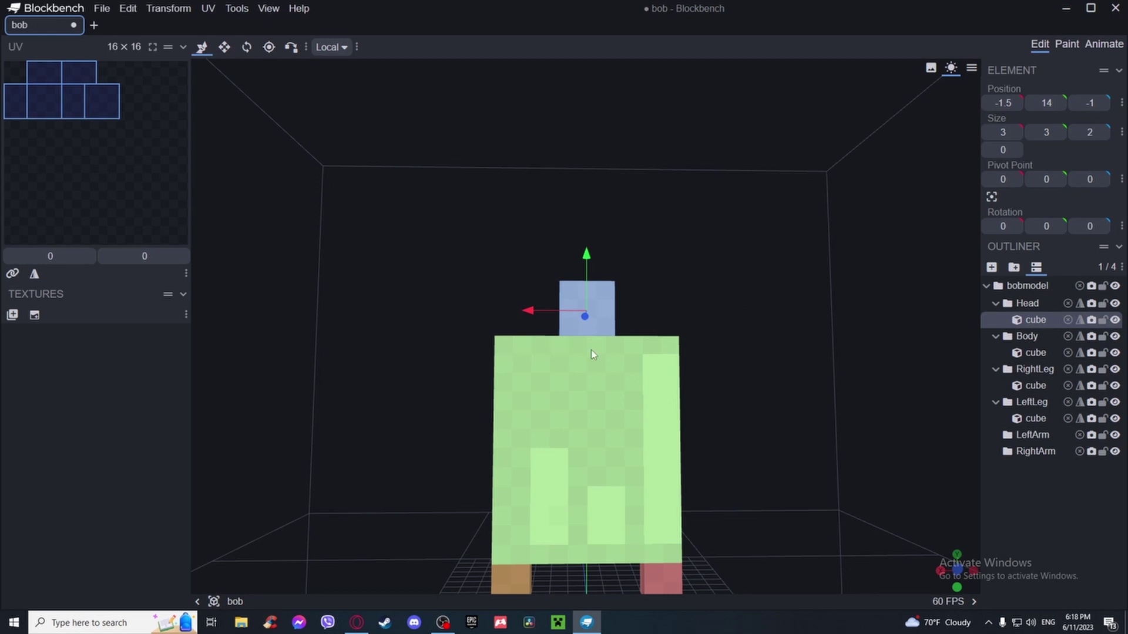
- Add a cube to the LeftArm group and move it beside the top of the torso to position 5, 12, -1
mouse_move(734, 359)
mouse_down()
mouse_move(774, 342)
mouse_move(729, 376)
mouse_up()
click(1035, 438)
click(991, 267)
drag(595, 480, 595, 300)
drag(529, 358, 422, 358)
drag(489, 302, 489, 282)
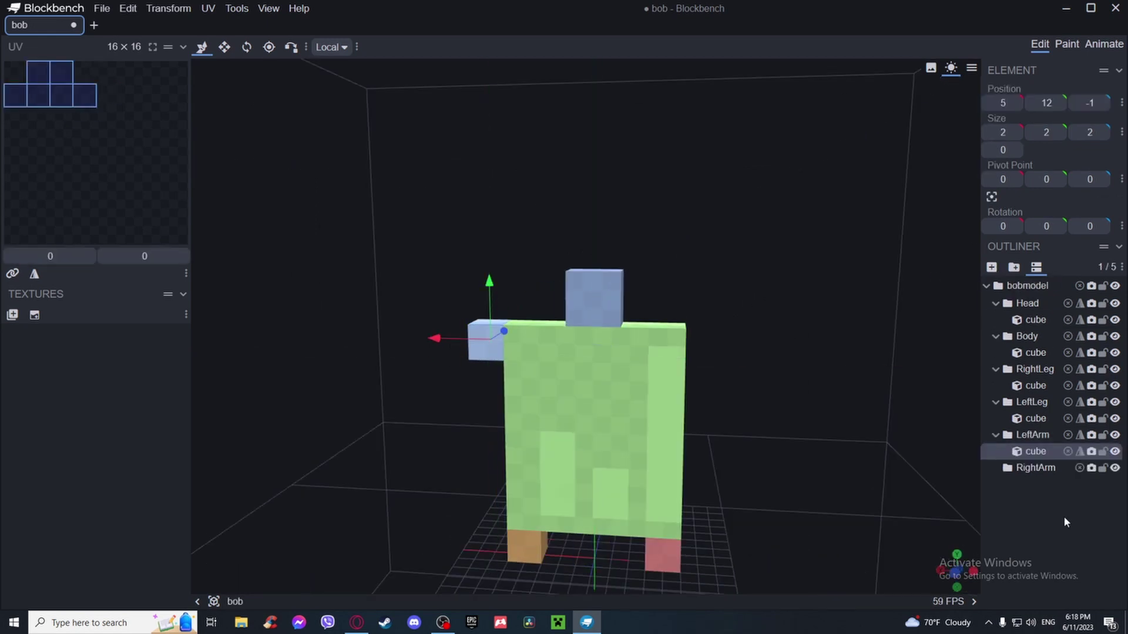
- Move the LeftArm cube along the X axis to the opposite side of the torso
click(1035, 386)
mouse_move(461, 318)
mouse_down()
mouse_move(485, 331)
mouse_move(475, 320)
mouse_up()
click(477, 345)
drag(419, 345, 634, 341)
- Add a cube to the RightArm group and place it on the free side of the torso at position 5, 12, -1
click(1035, 468)
click(991, 267)
drag(584, 489, 585, 292)
drag(528, 344, 424, 342)
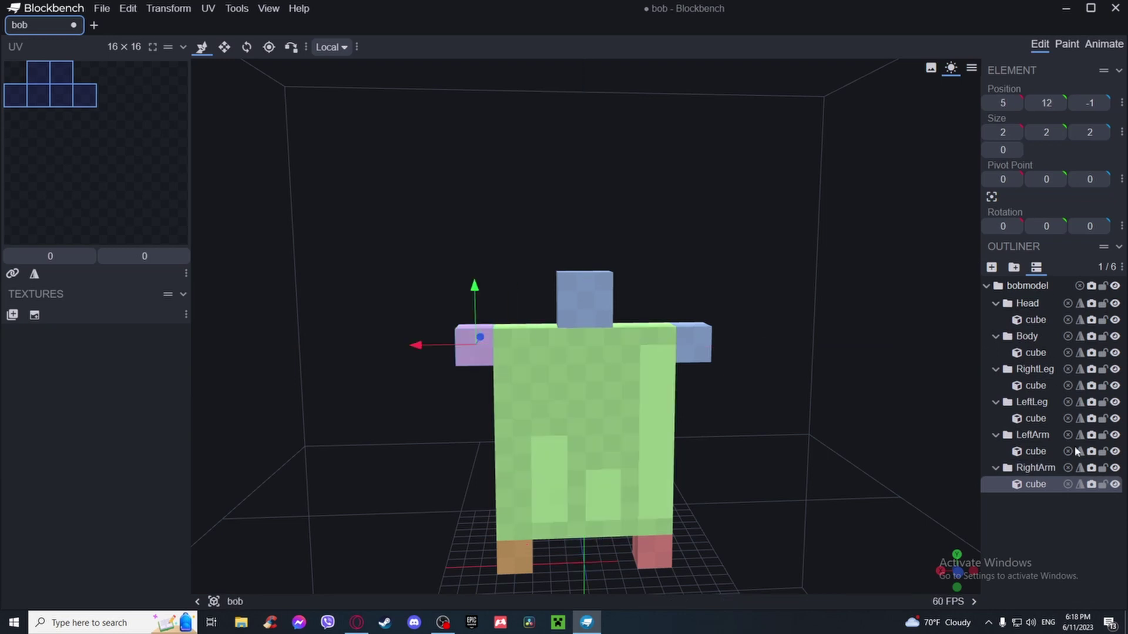
- Lengthen the LeftArm and RightArm cubes downward to a height of 9 and deselect everything
click(697, 351)
drag(764, 363, 744, 339)
key(s)
drag(696, 413, 704, 514)
click(490, 355)
drag(491, 414, 501, 529)
drag(803, 484, 823, 471)
scroll(828, 459, down, 4)
drag(838, 421, 832, 474)
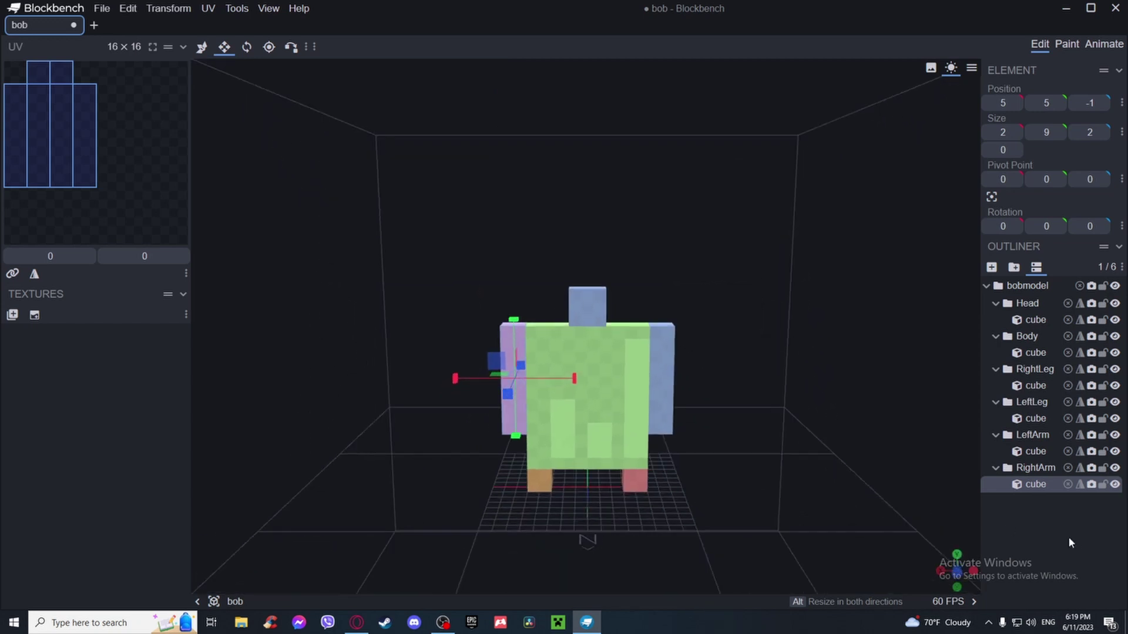
click(1070, 539)
- Create a 16x template texture named Bob_texture for the whole bobmodel group
scroll(770, 365, up, 5)
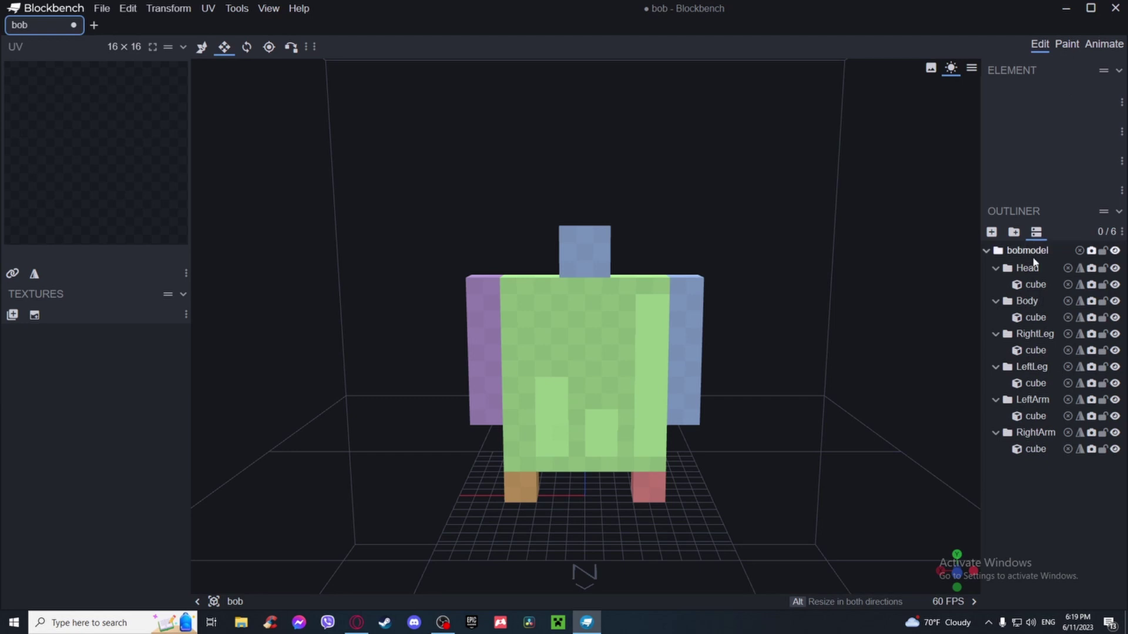
click(1052, 250)
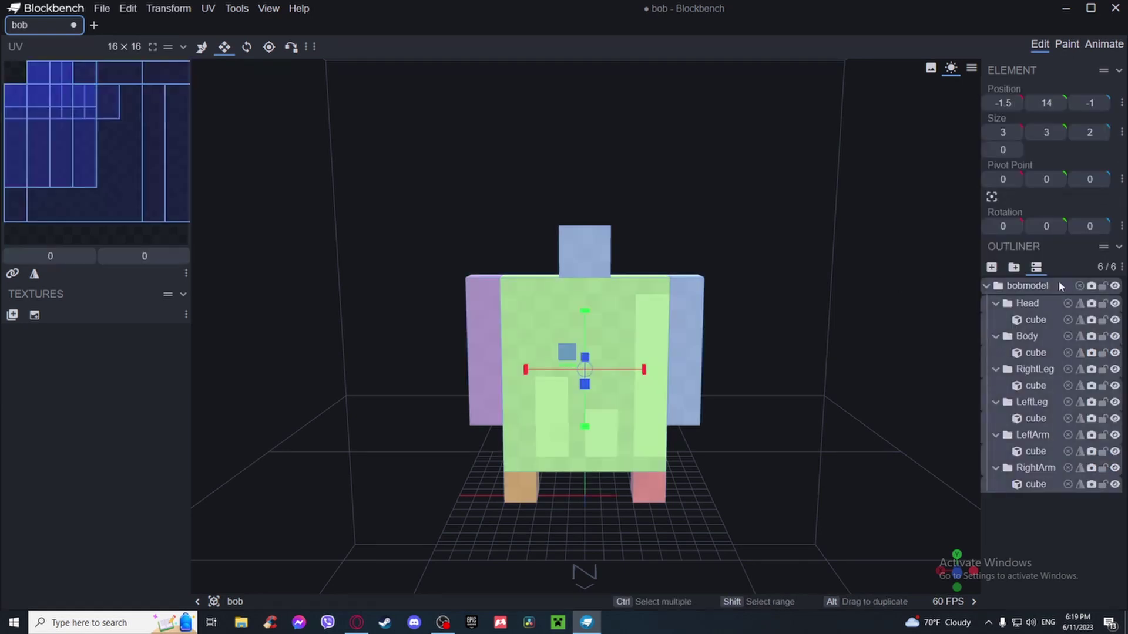
click(35, 315)
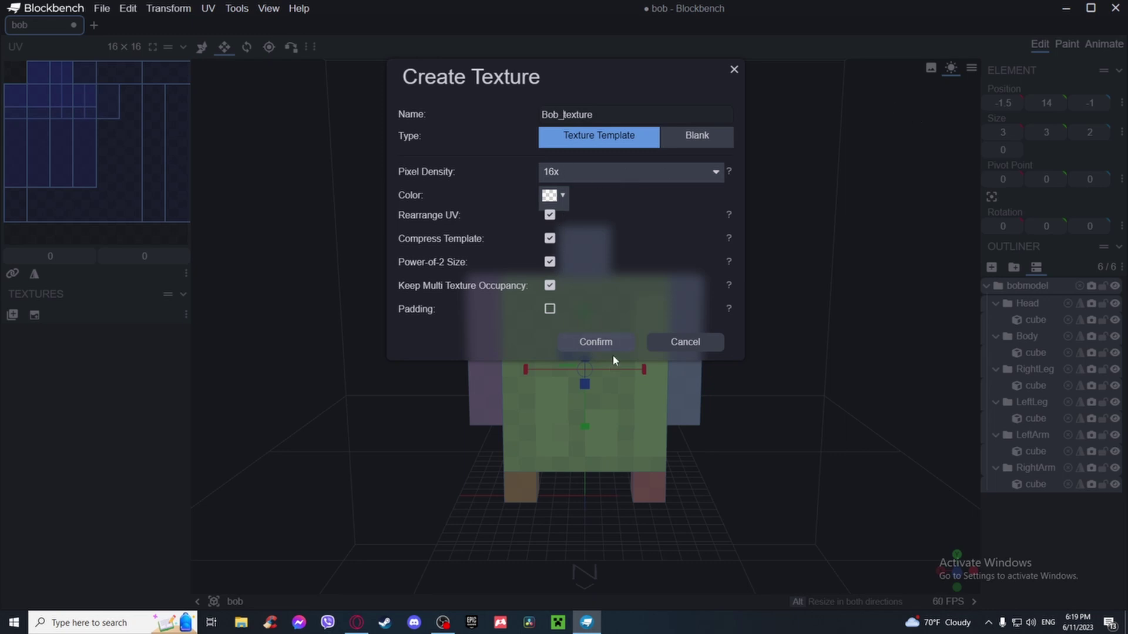
click(599, 342)
click(1049, 543)
mouse_move(683, 347)
mouse_down()
mouse_move(913, 376)
mouse_move(597, 355)
mouse_move(796, 332)
mouse_up()
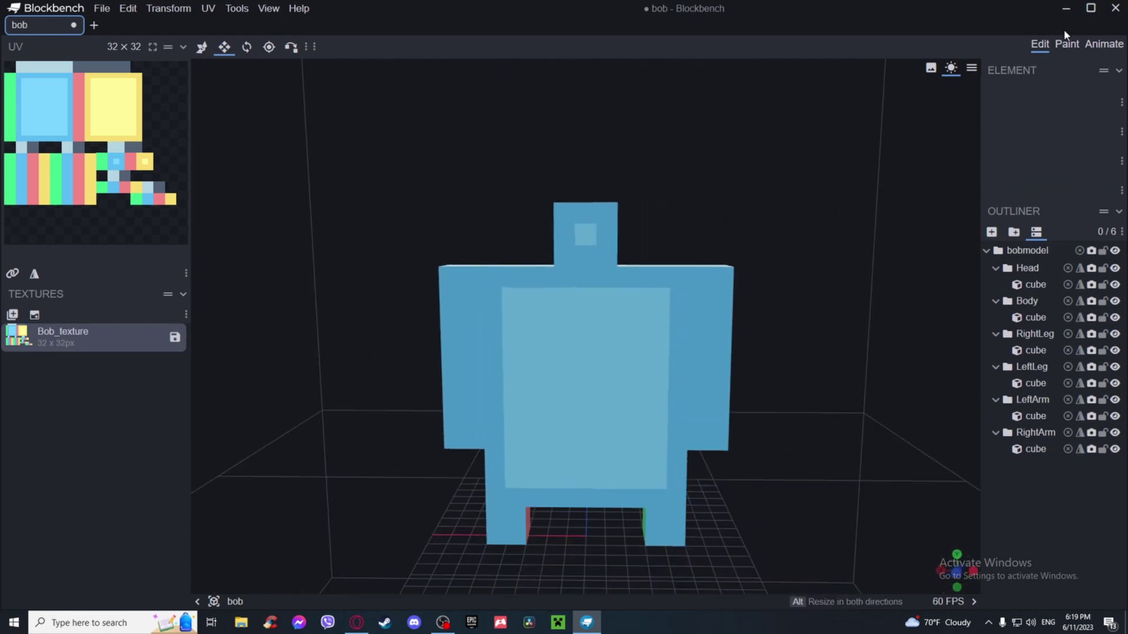
- Paint a black (#000000) mouth across the bottom row of the head's front face and two black eyes in its upper corners
click(1066, 44)
right_drag(800, 157, 787, 209)
scroll(788, 200, up, 2)
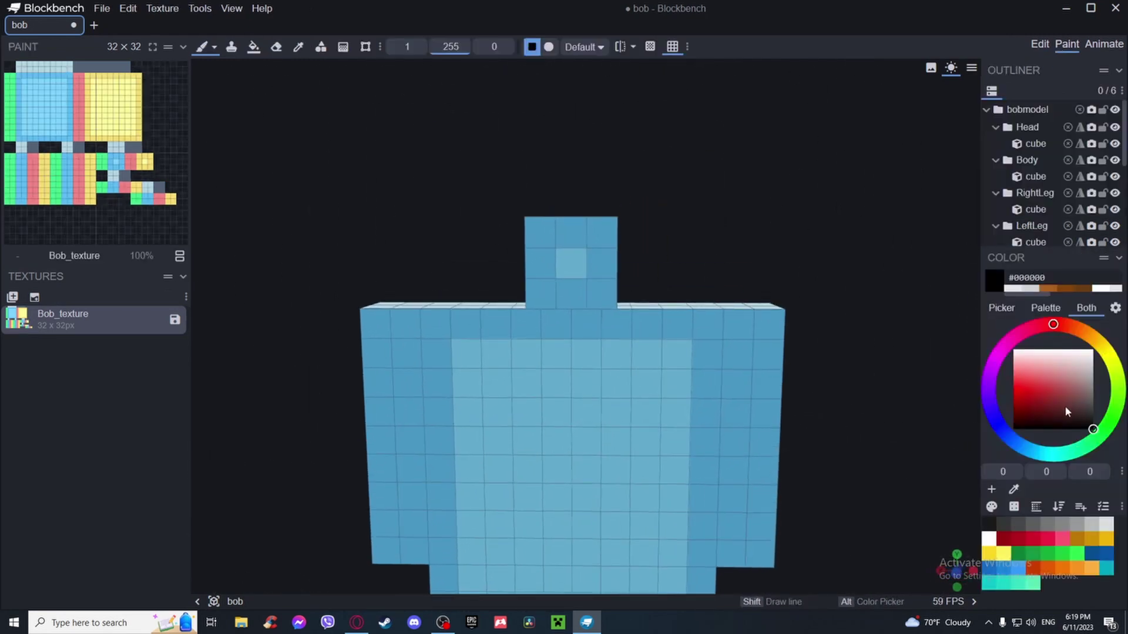
mouse_move(586, 295)
mouse_down()
mouse_move(544, 295)
mouse_move(602, 294)
mouse_up()
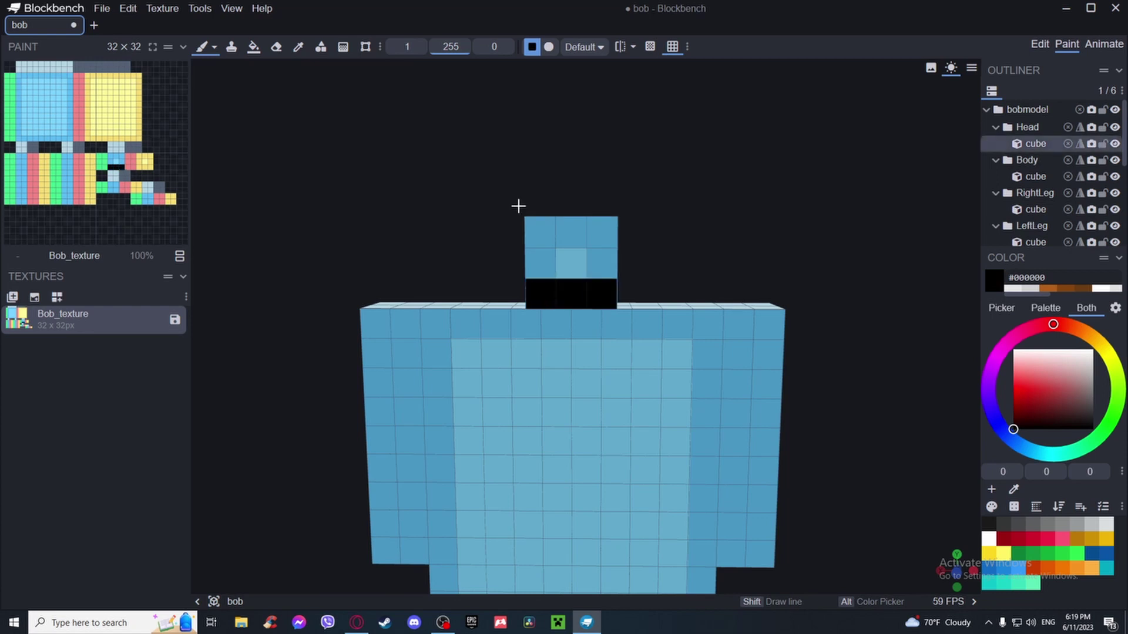
click(540, 233)
click(608, 238)
- Paint the bottom pixel row on the front of both arms dark red (#c10606) as hands
mouse_move(726, 245)
mouse_down()
mouse_move(733, 262)
mouse_move(764, 247)
mouse_move(821, 302)
mouse_move(1051, 324)
mouse_move(809, 308)
mouse_move(786, 337)
mouse_move(642, 302)
mouse_move(666, 376)
mouse_move(710, 302)
mouse_move(708, 273)
mouse_up()
scroll(786, 305, up, 8)
right_drag(786, 304, 626, 356)
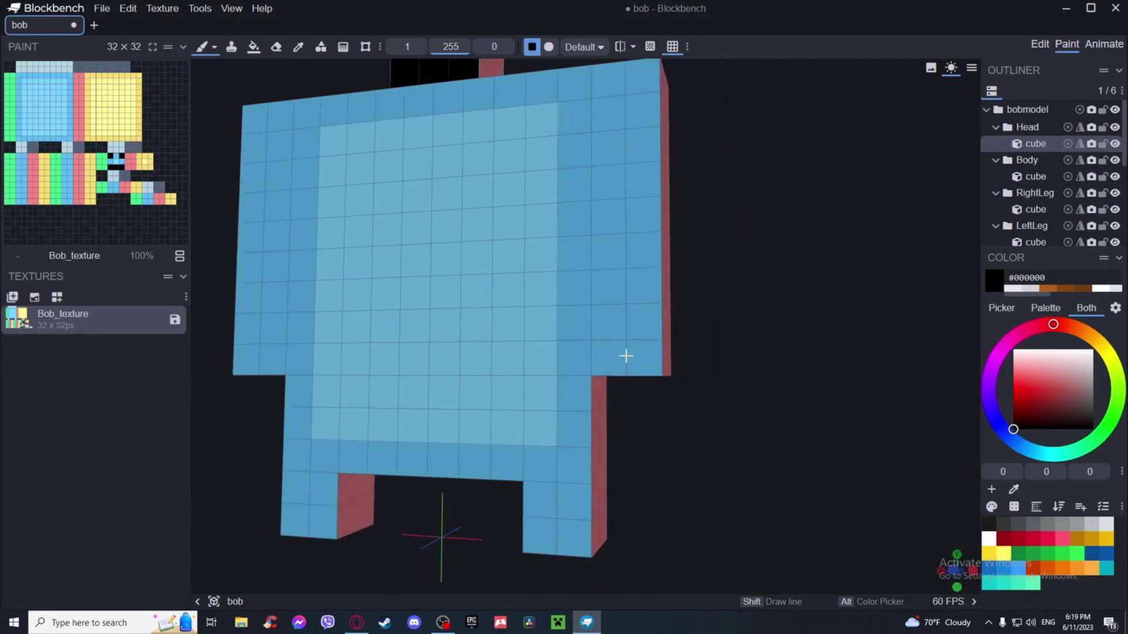
drag(1038, 390, 1018, 398)
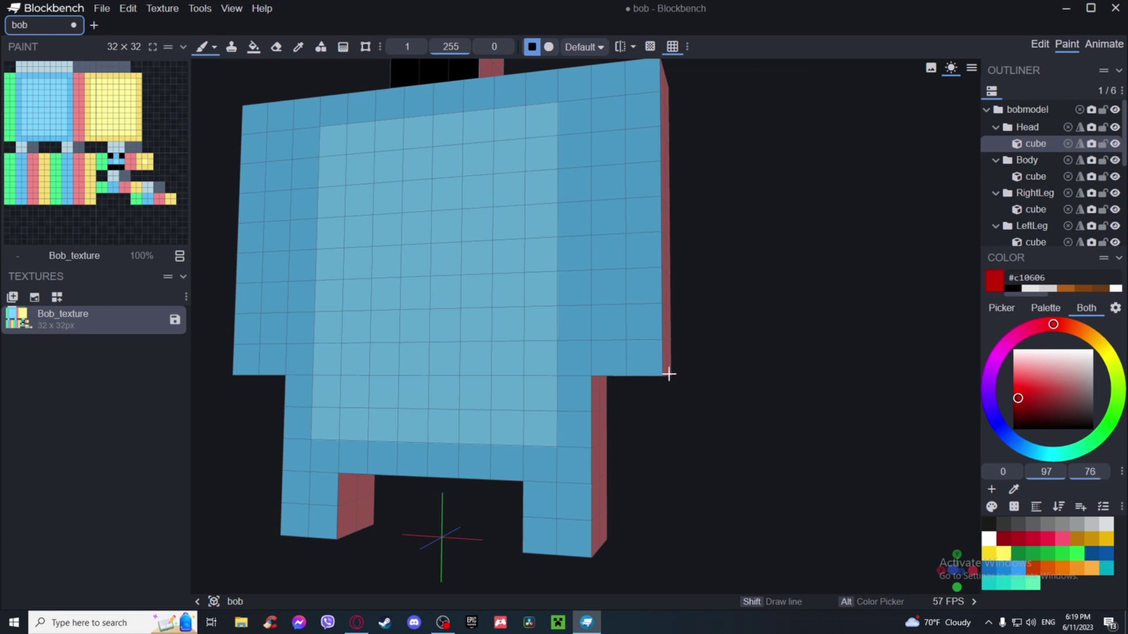
drag(645, 358, 609, 352)
middle_drag(571, 310, 628, 322)
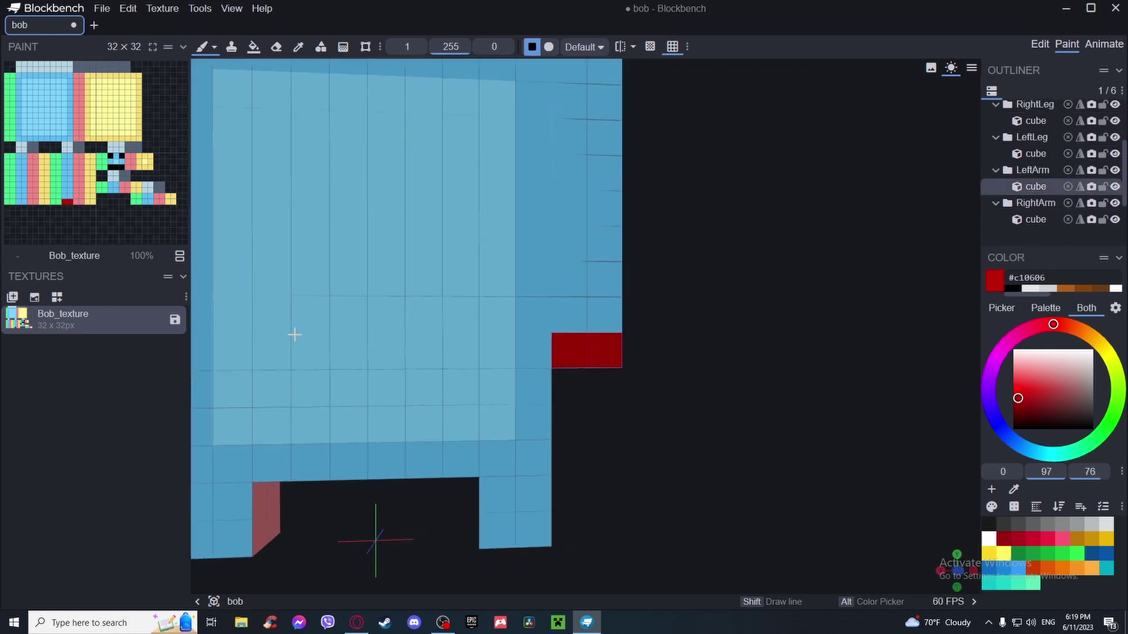
right_drag(294, 335, 493, 341)
drag(342, 362, 357, 357)
scroll(443, 339, down, 4)
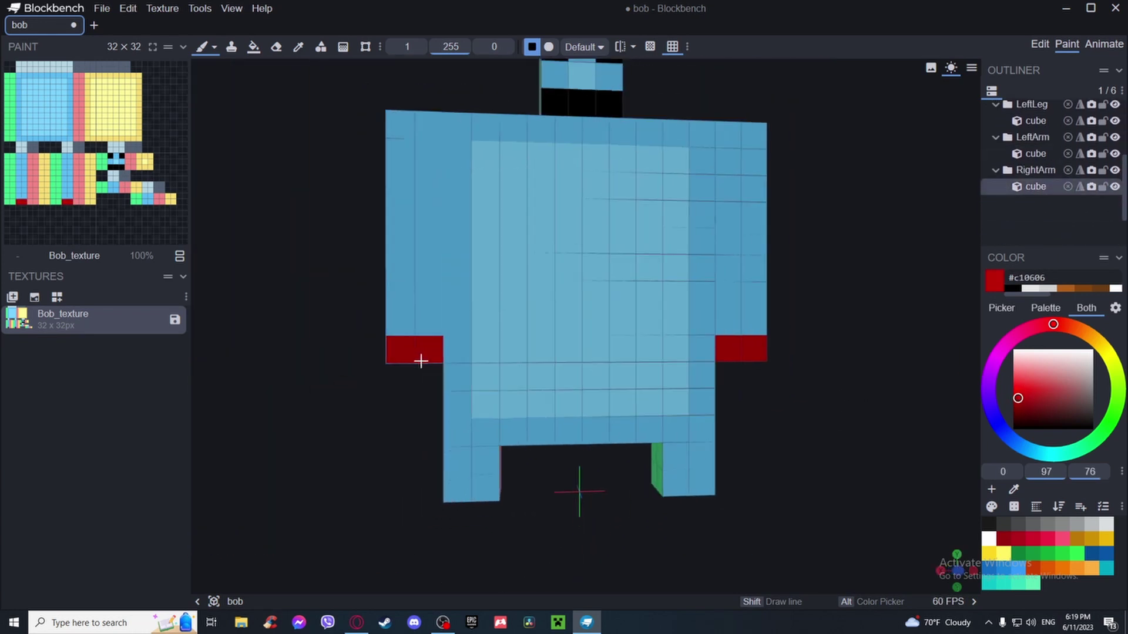
- Paint the bottom pixel row on the front of both legs dark red (#c10606) as feet
right_drag(575, 347, 557, 305)
click(681, 436)
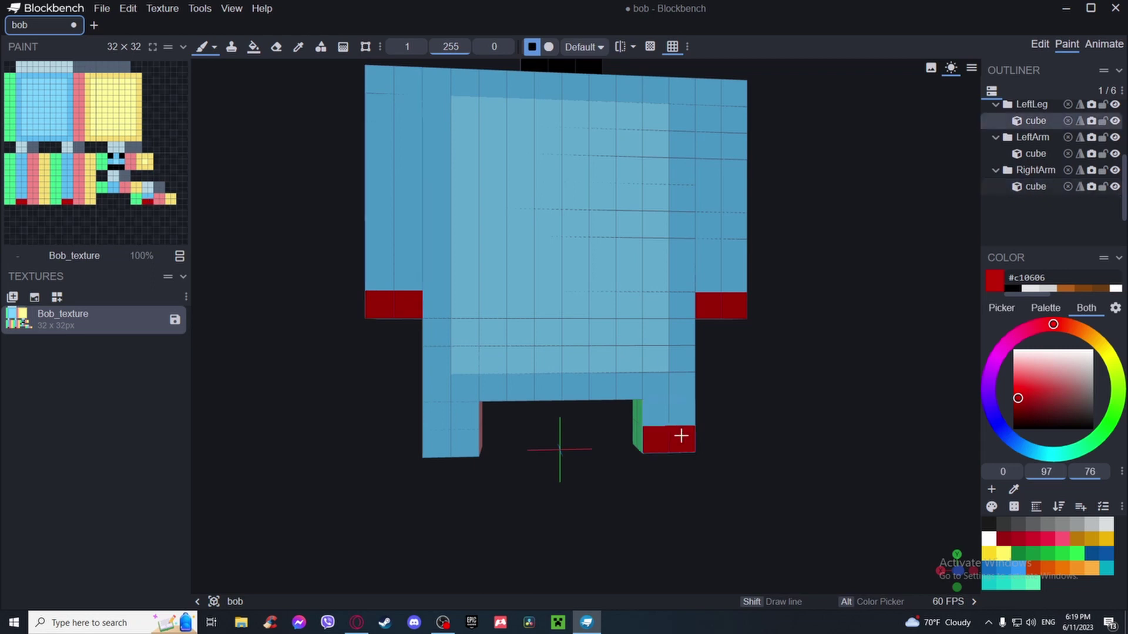
click(469, 440)
scroll(682, 398, down, 5)
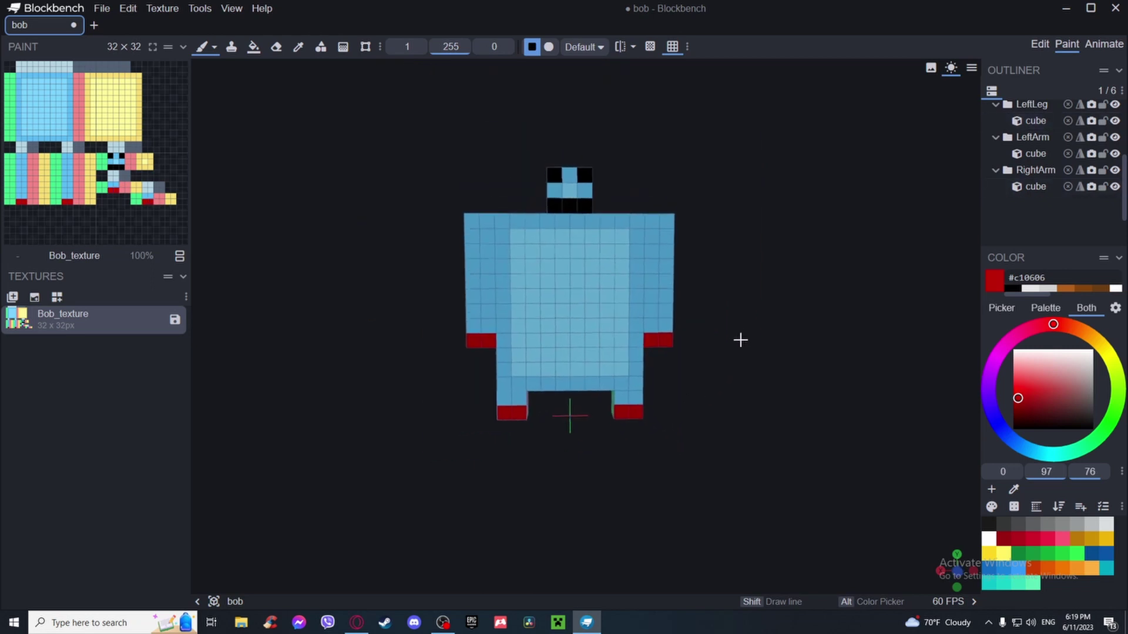
drag(740, 340, 1057, 345)
drag(665, 316, 852, 320)
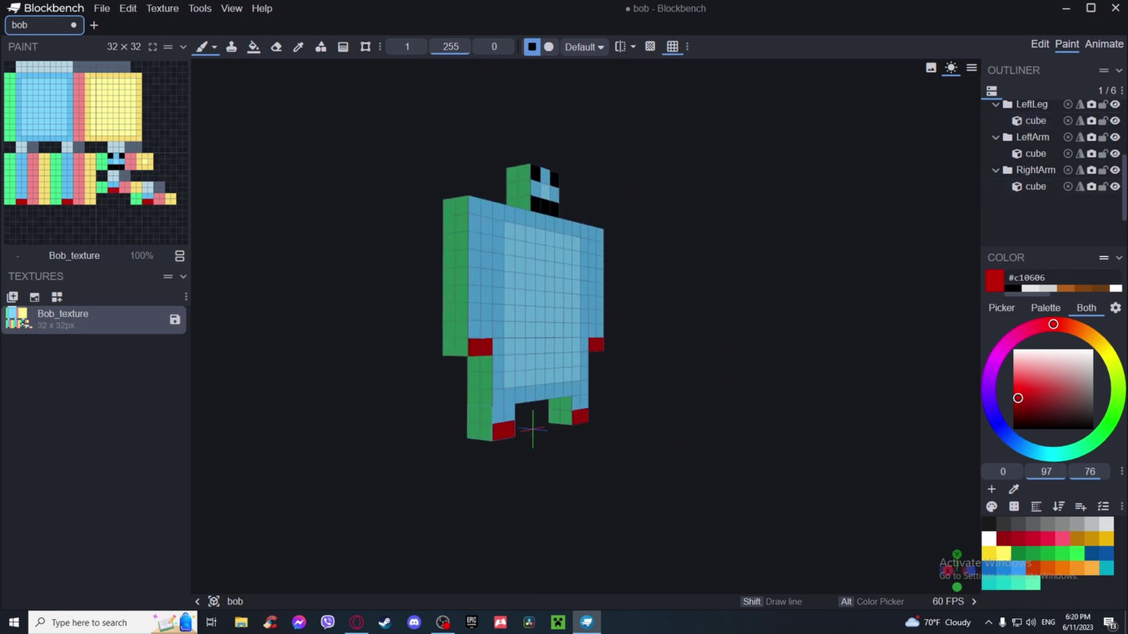
click(1097, 45)
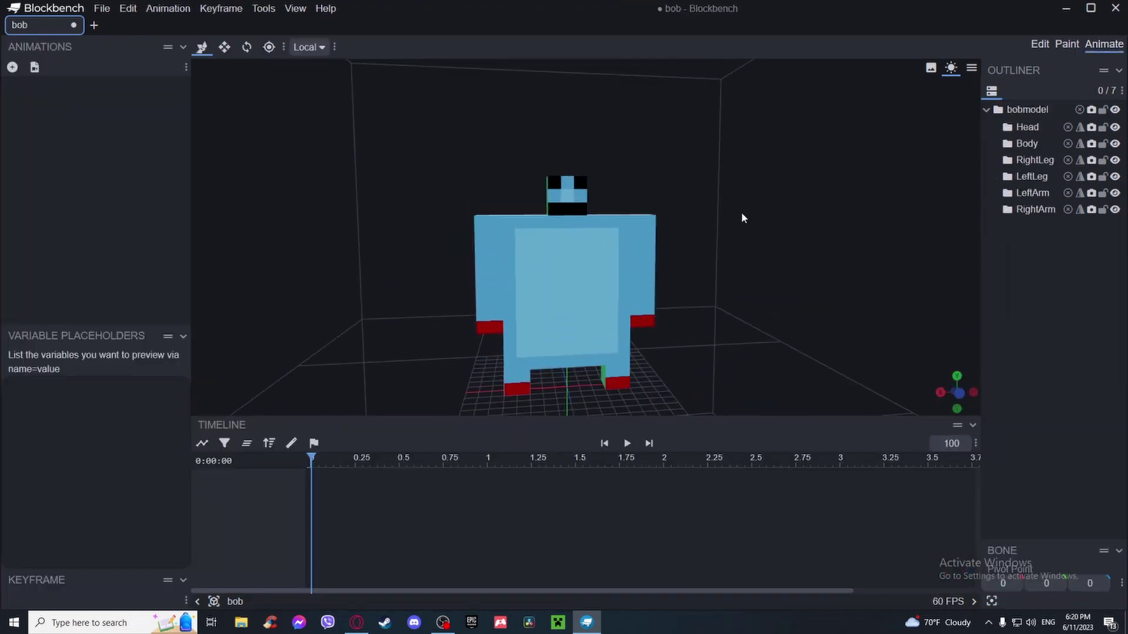
click(1064, 47)
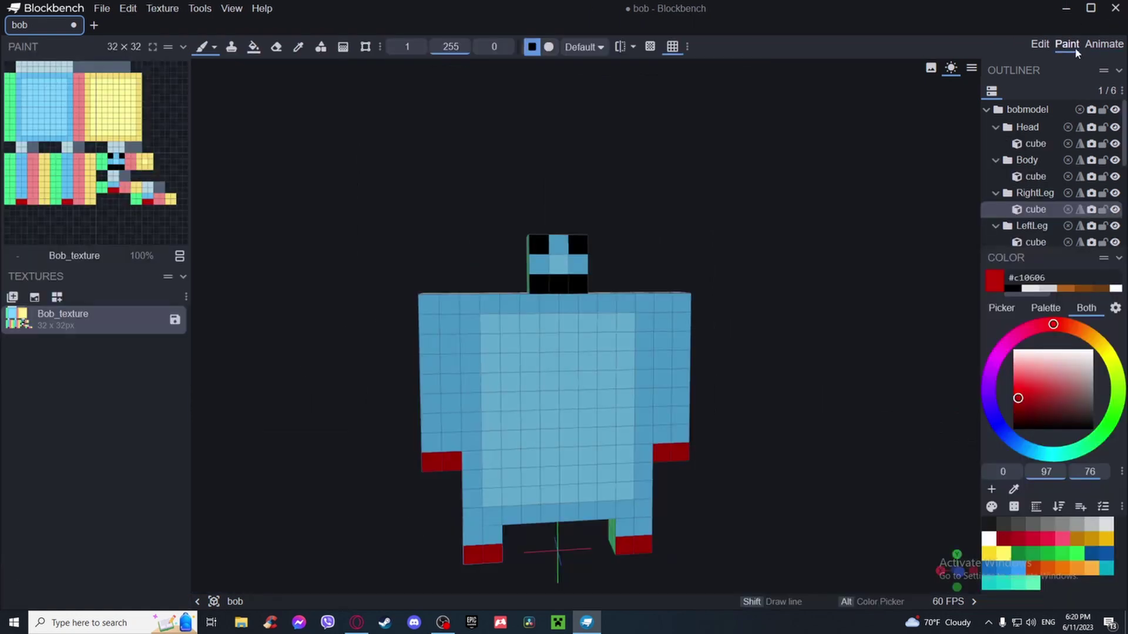
click(1105, 45)
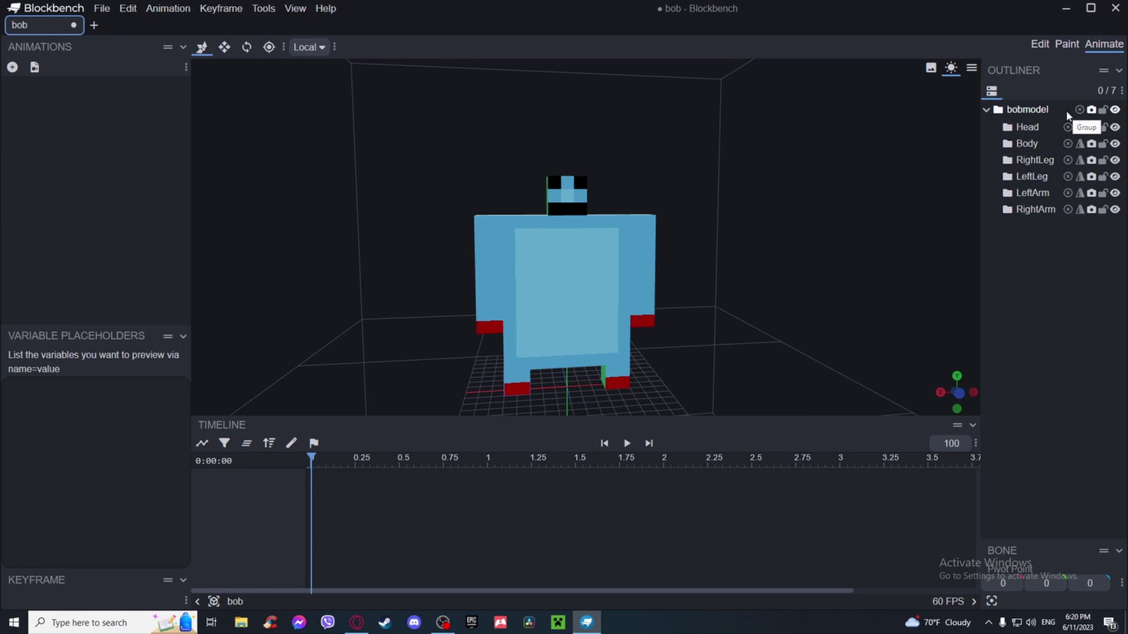
click(1039, 45)
scroll(773, 187, up, 3)
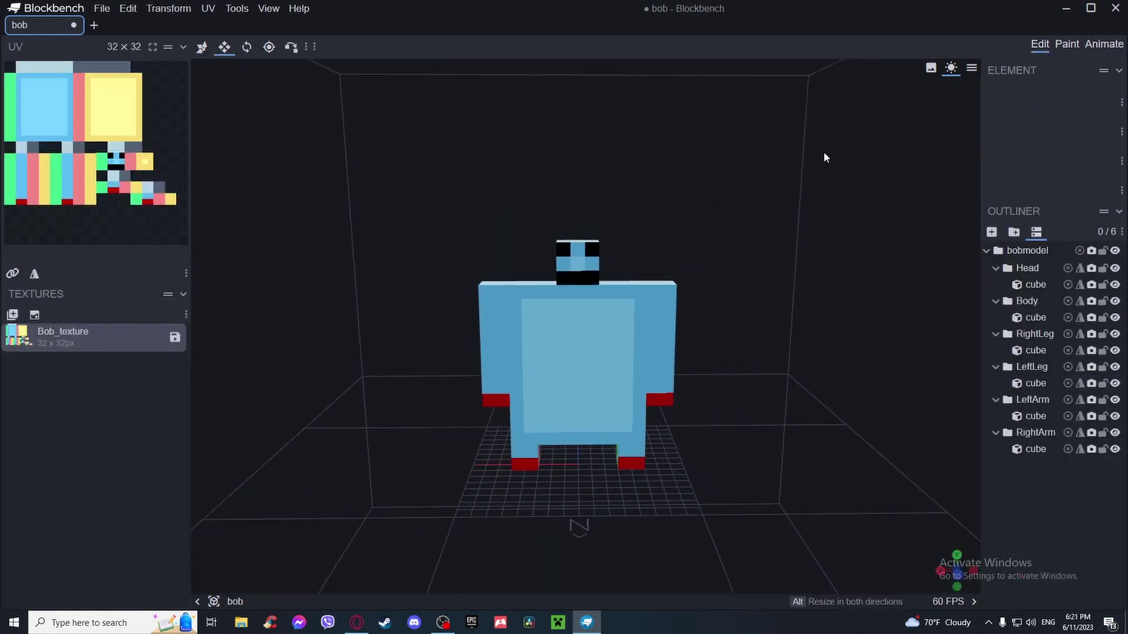
click(1068, 45)
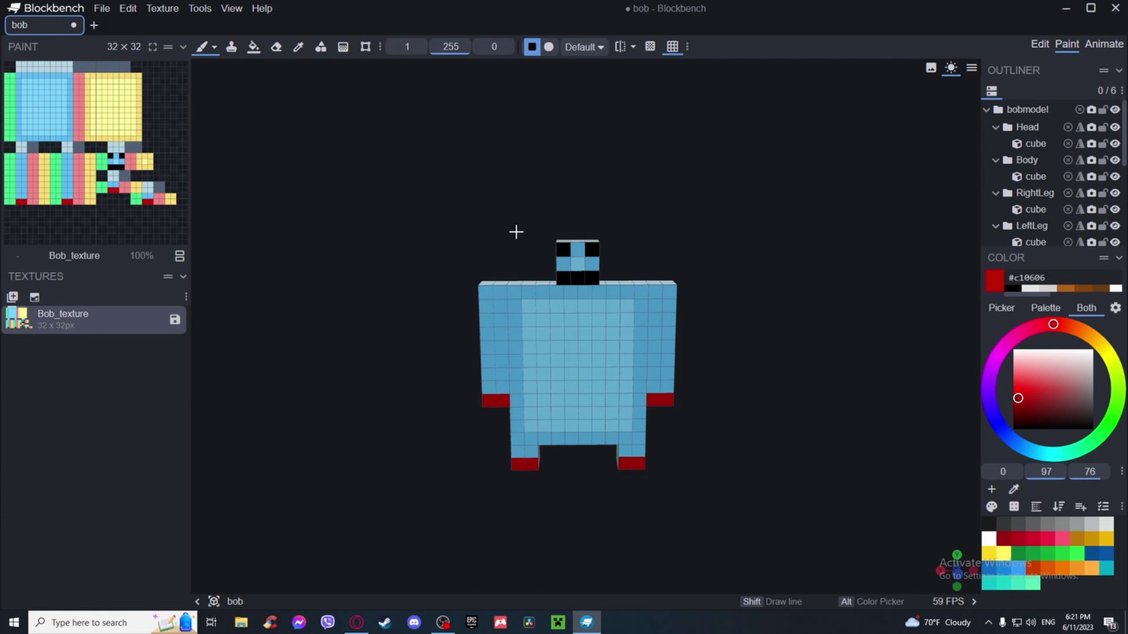
- Create an animation named animation.bob.idle with its loop mode set to Loop
click(1099, 47)
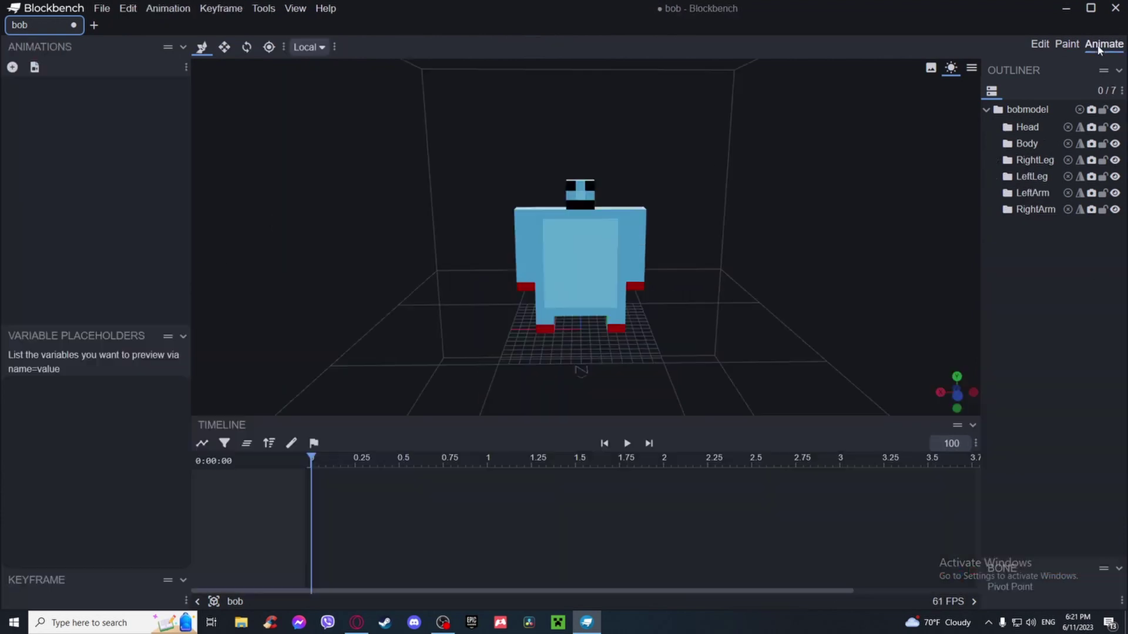
click(12, 68)
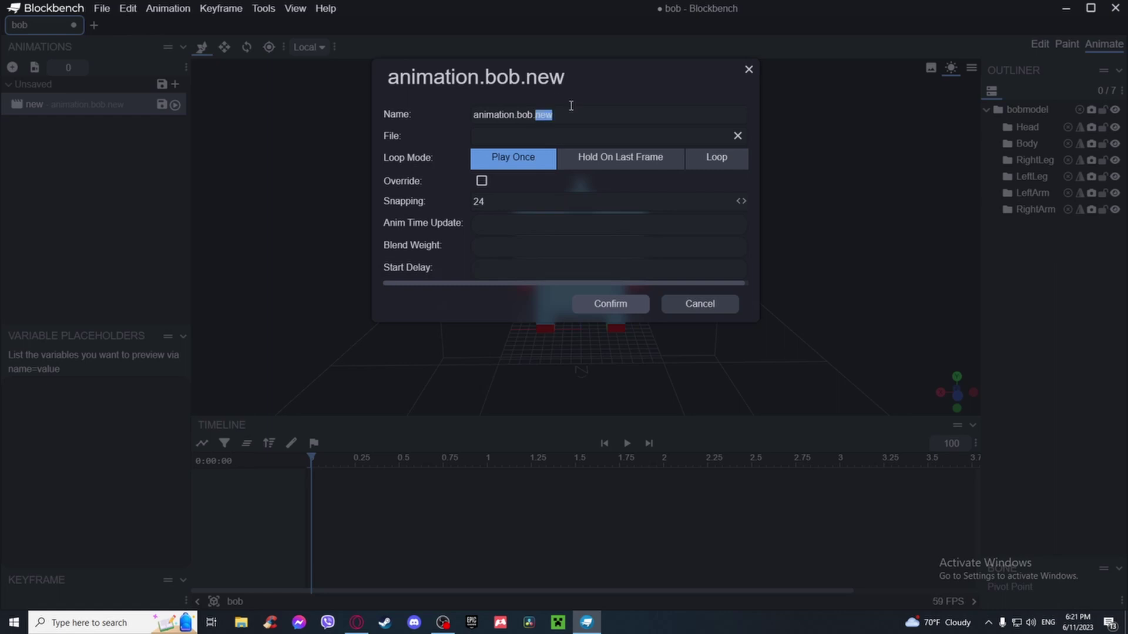
click(718, 158)
click(610, 325)
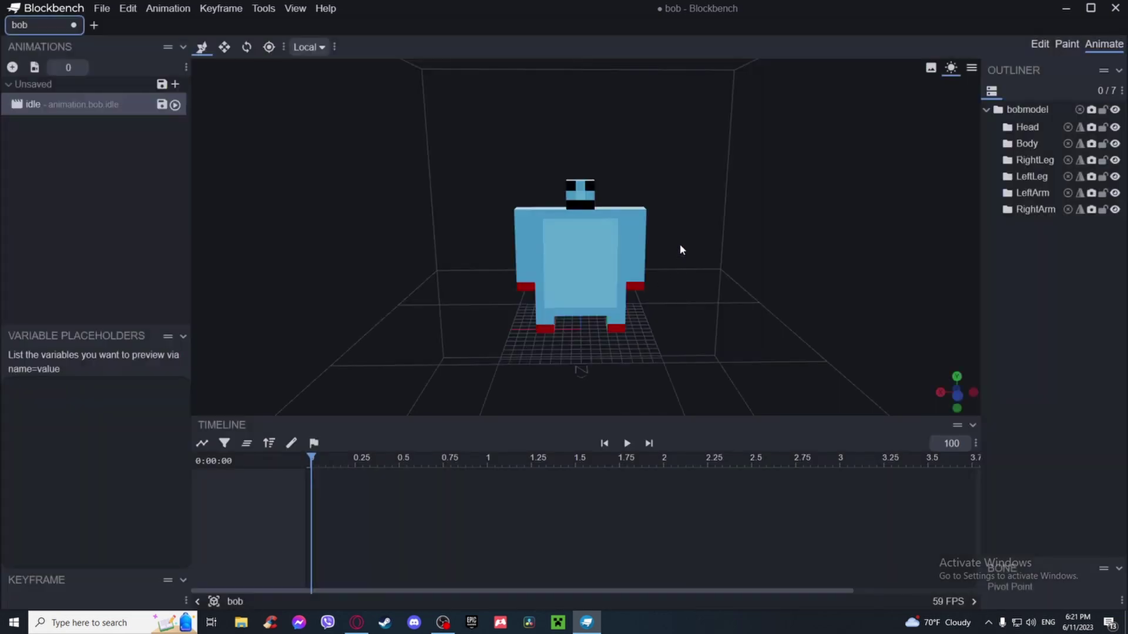
- Reopen the idle animation's properties to review its name and loop mode, and close them unchanged
scroll(677, 241, up, 2)
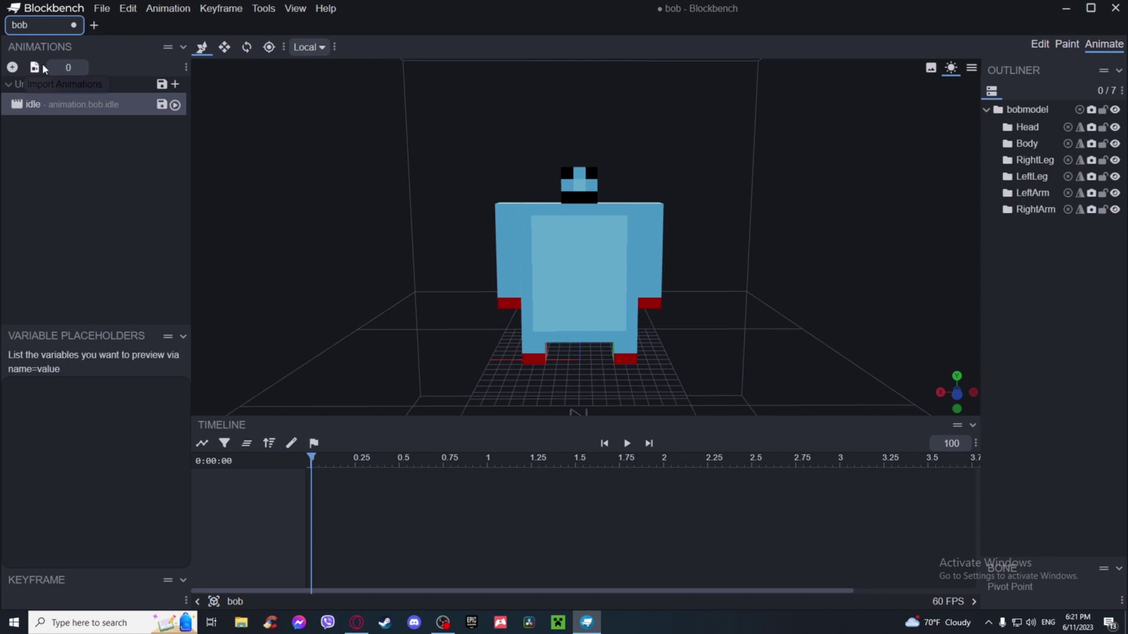
double_click(78, 105)
click(627, 111)
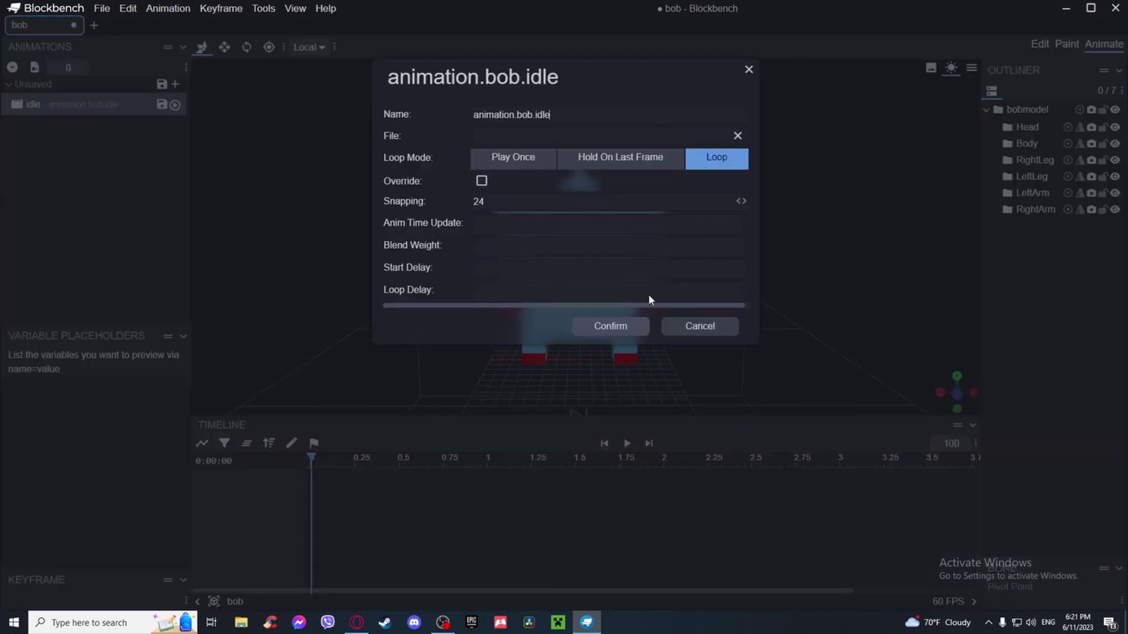
click(621, 328)
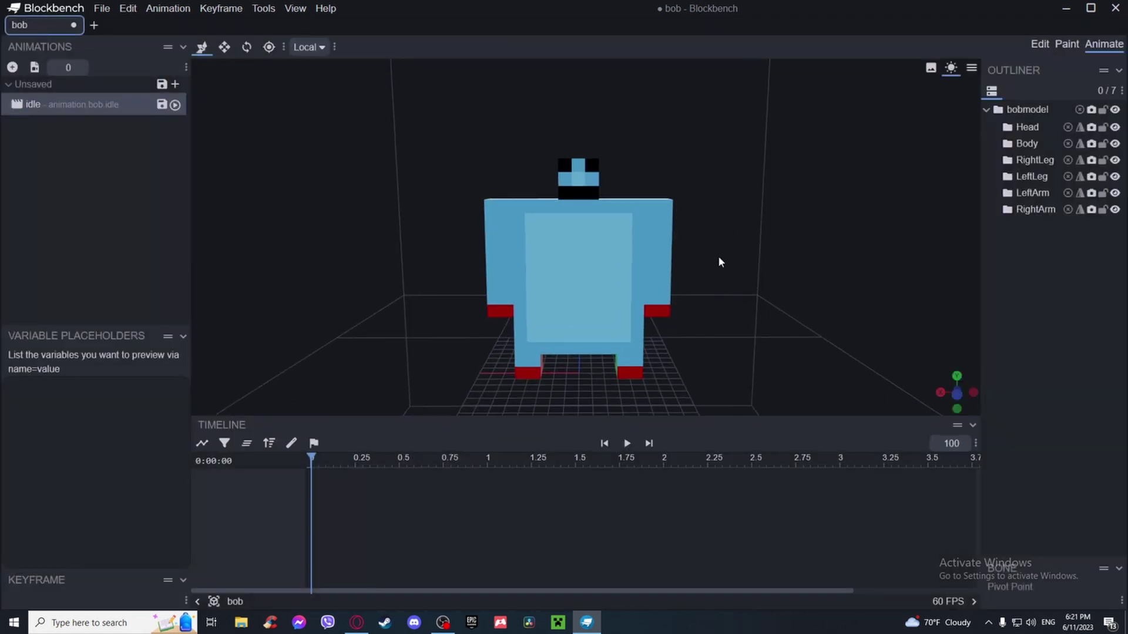
- Select the LeftArm bone and the RightLeg bone in turn to bring their channels into the idle animation's timeline
drag(720, 261, 668, 232)
click(609, 226)
scroll(672, 229, up, 2)
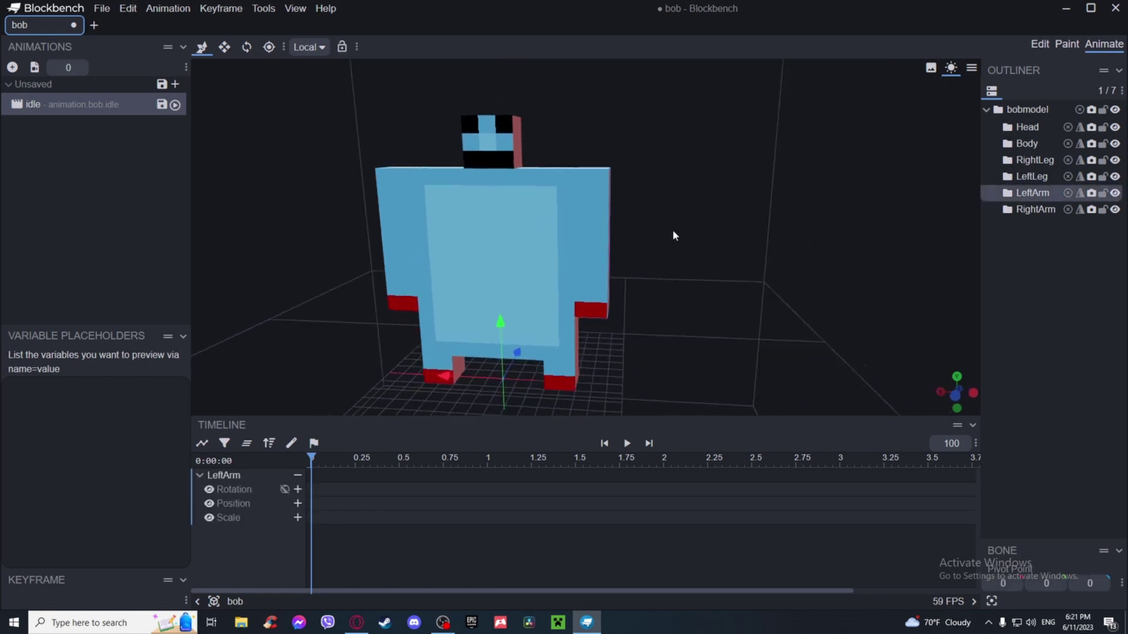
drag(717, 290, 646, 306)
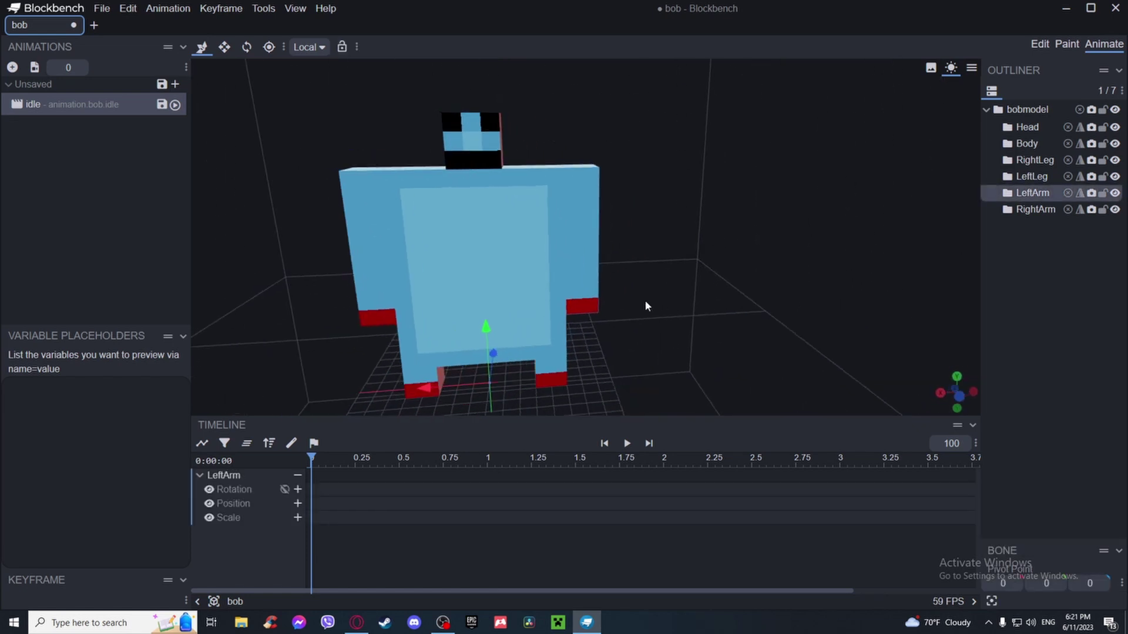
right_drag(631, 295, 731, 259)
drag(725, 276, 713, 297)
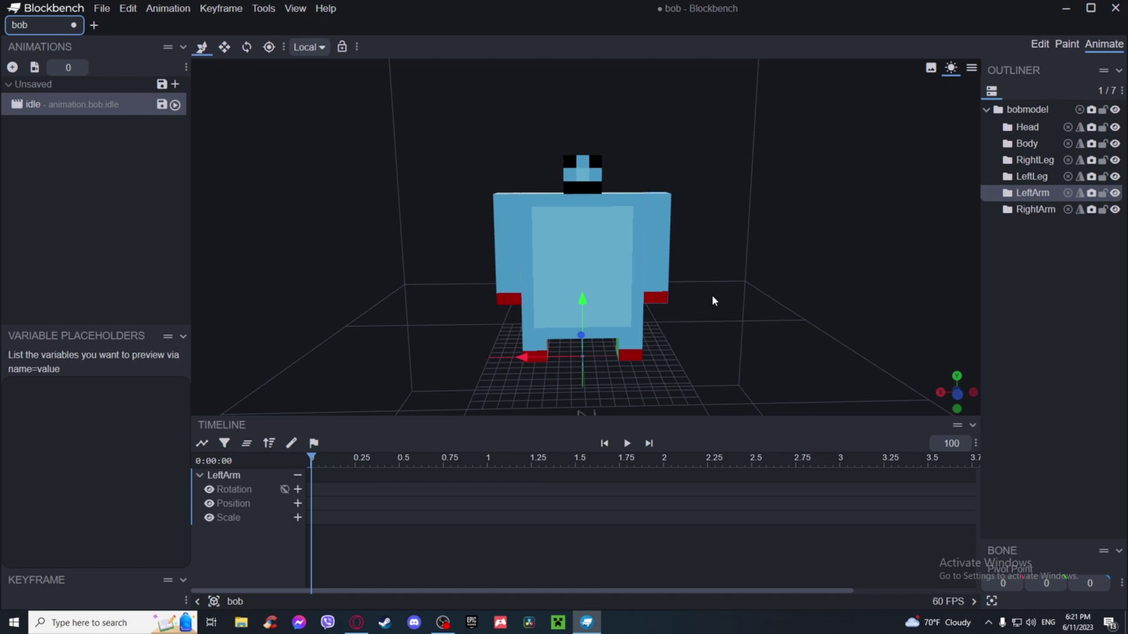
drag(816, 297, 727, 218)
click(1043, 164)
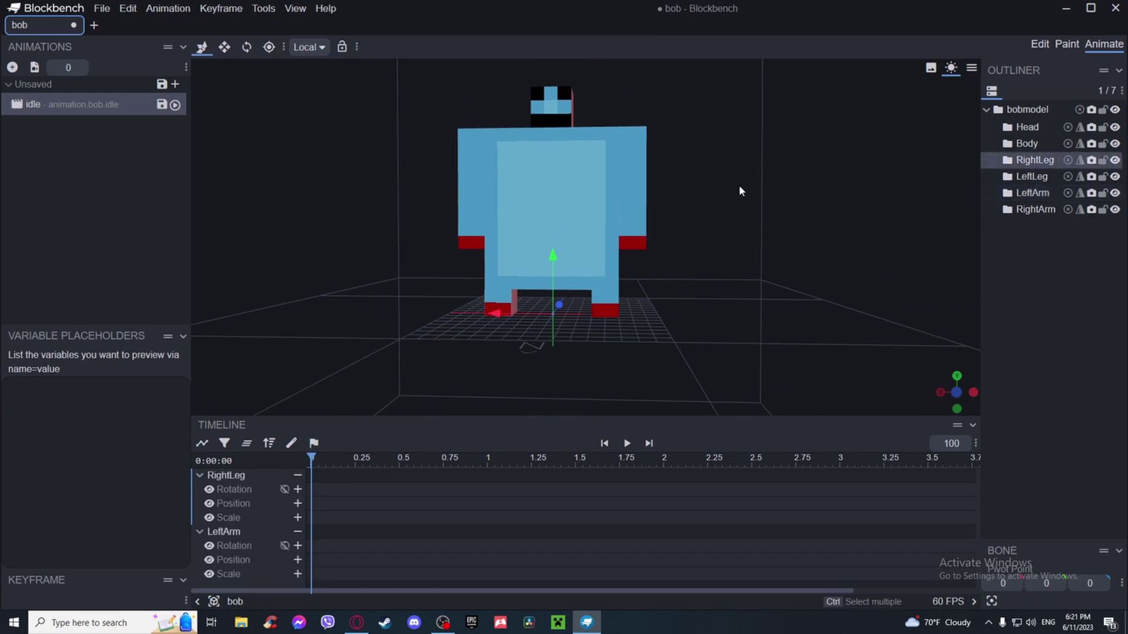
right_drag(867, 108, 888, 174)
click(1040, 44)
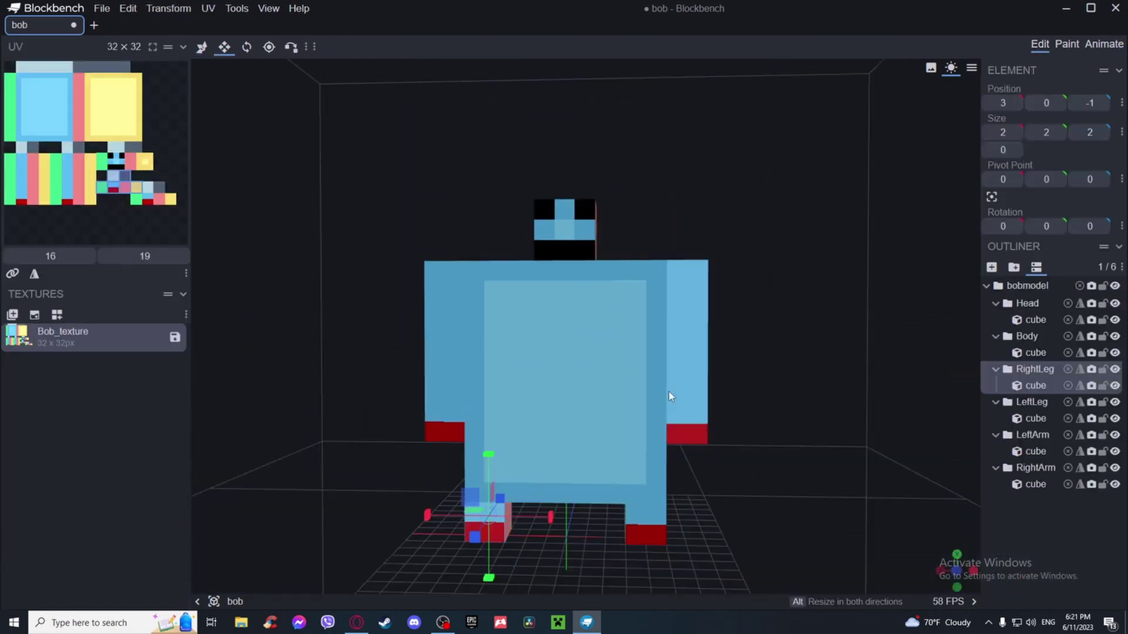
scroll(705, 352, down, 5)
right_drag(704, 360, 736, 336)
scroll(740, 299, up, 6)
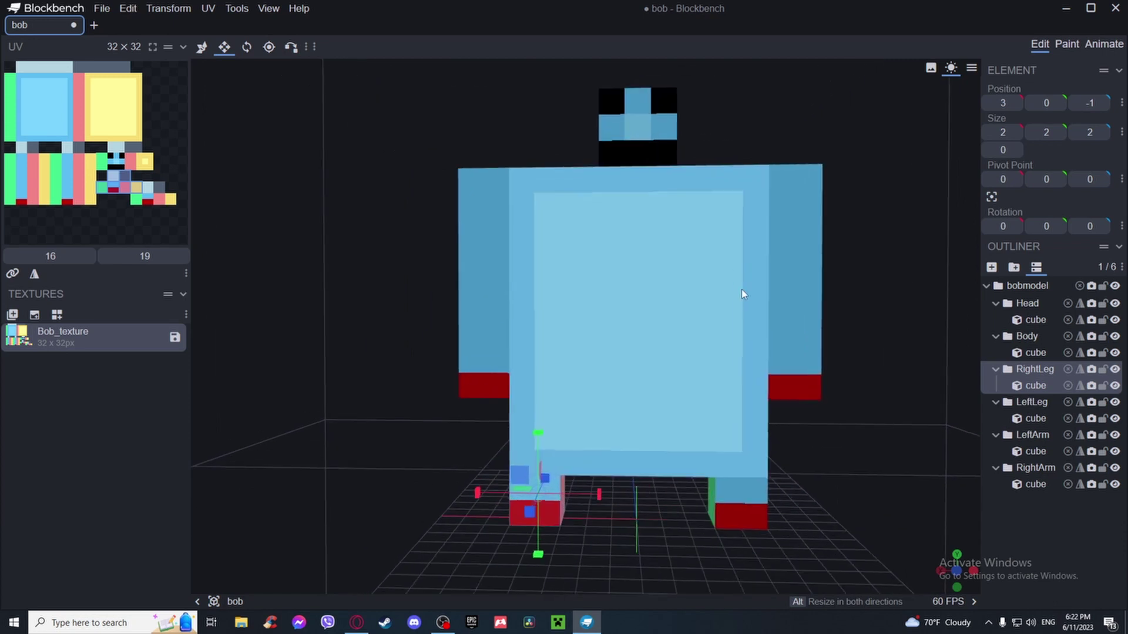
right_drag(741, 289, 677, 288)
scroll(693, 295, down, 4)
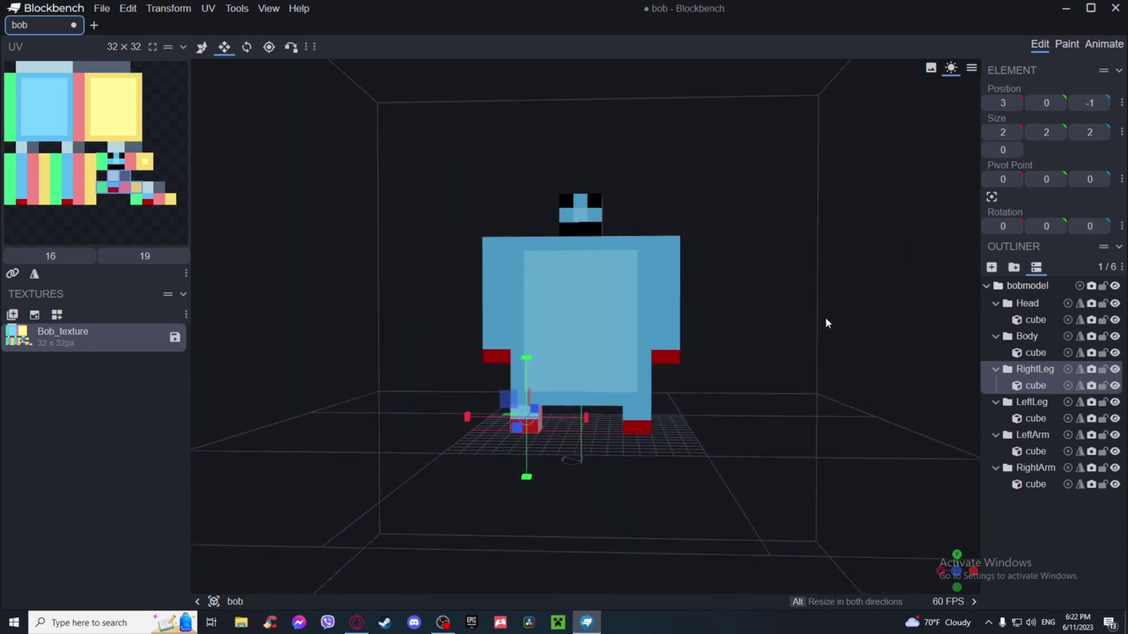
scroll(826, 320, up, 3)
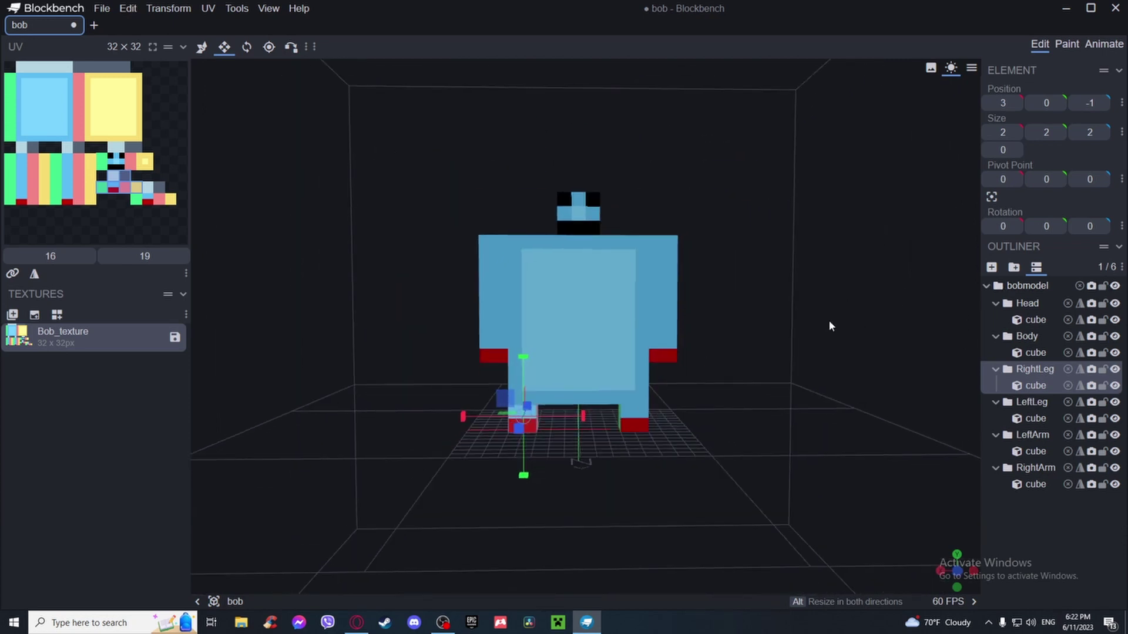
- Bring the RightArm, Body and Head bones into the idle timeline and add a Head position keyframe of 0, 0, 0 at time 0
click(1035, 484)
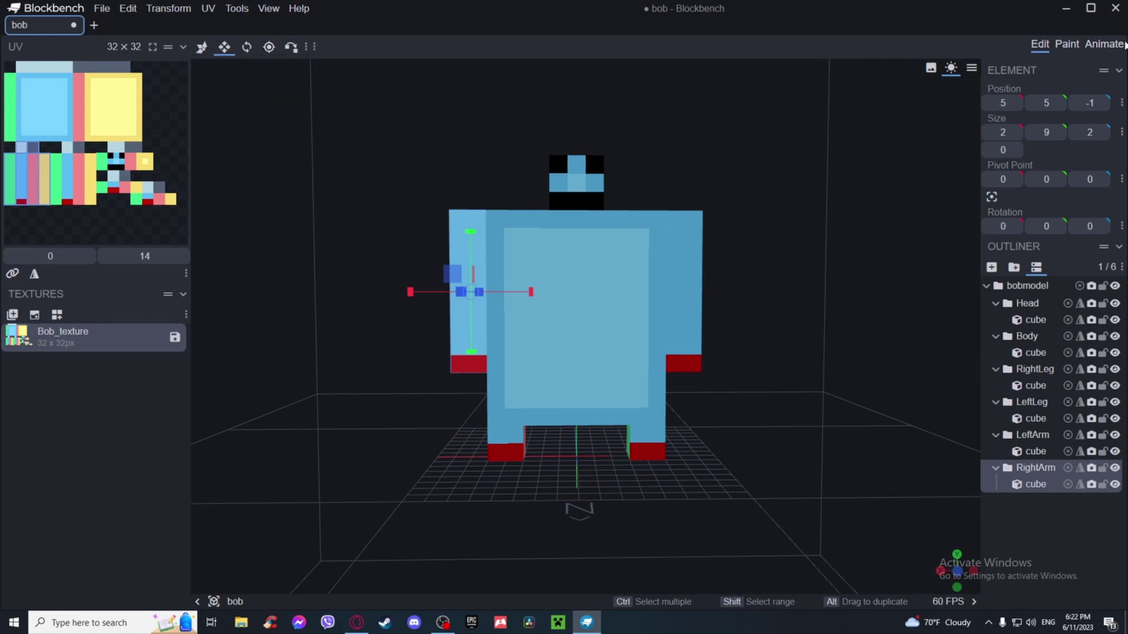
click(1104, 45)
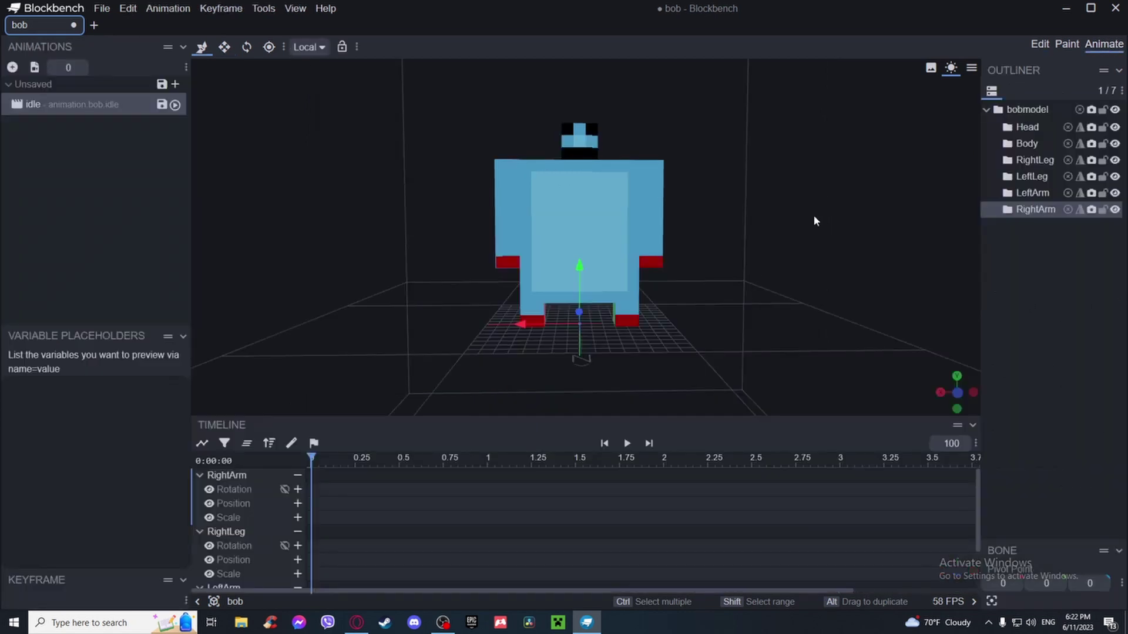
scroll(809, 185, up, 3)
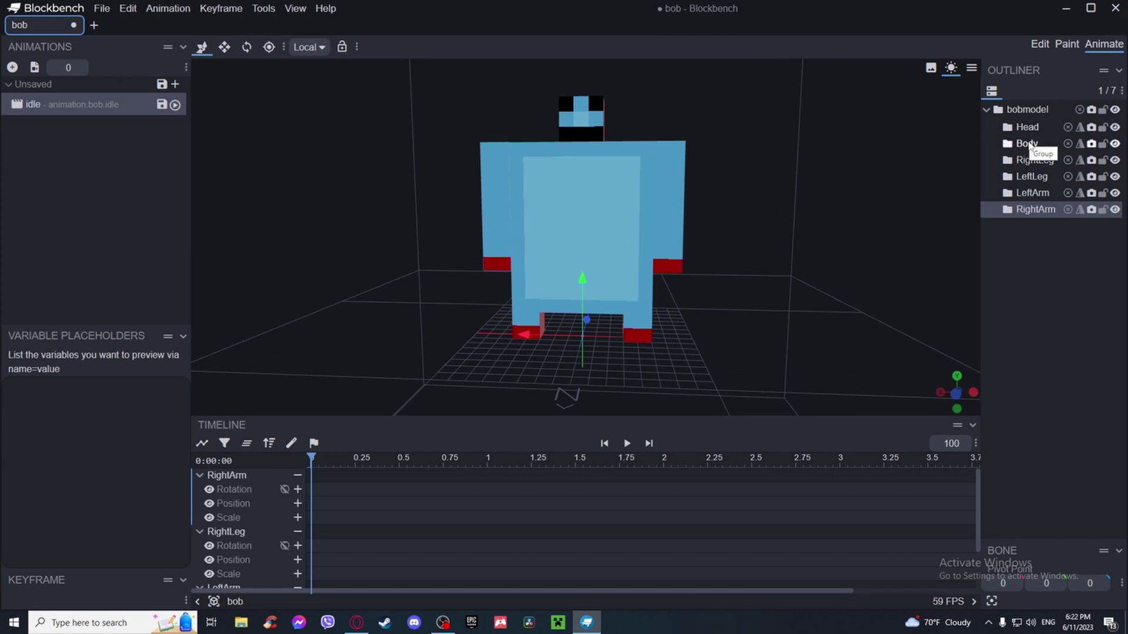
click(1029, 144)
click(1027, 127)
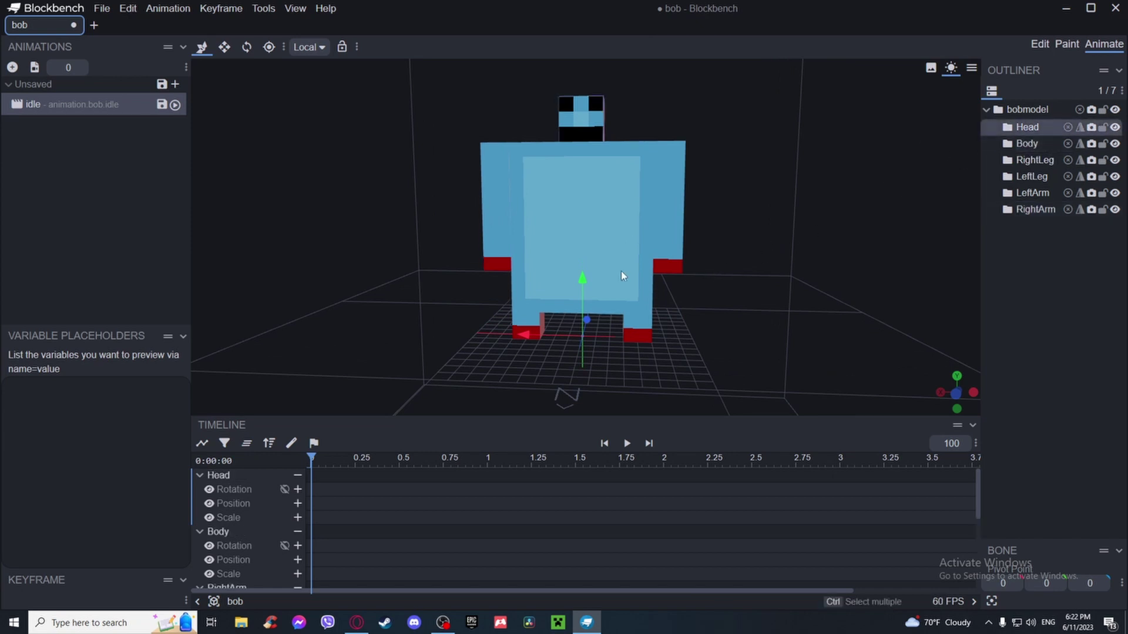
drag(580, 278, 627, 275)
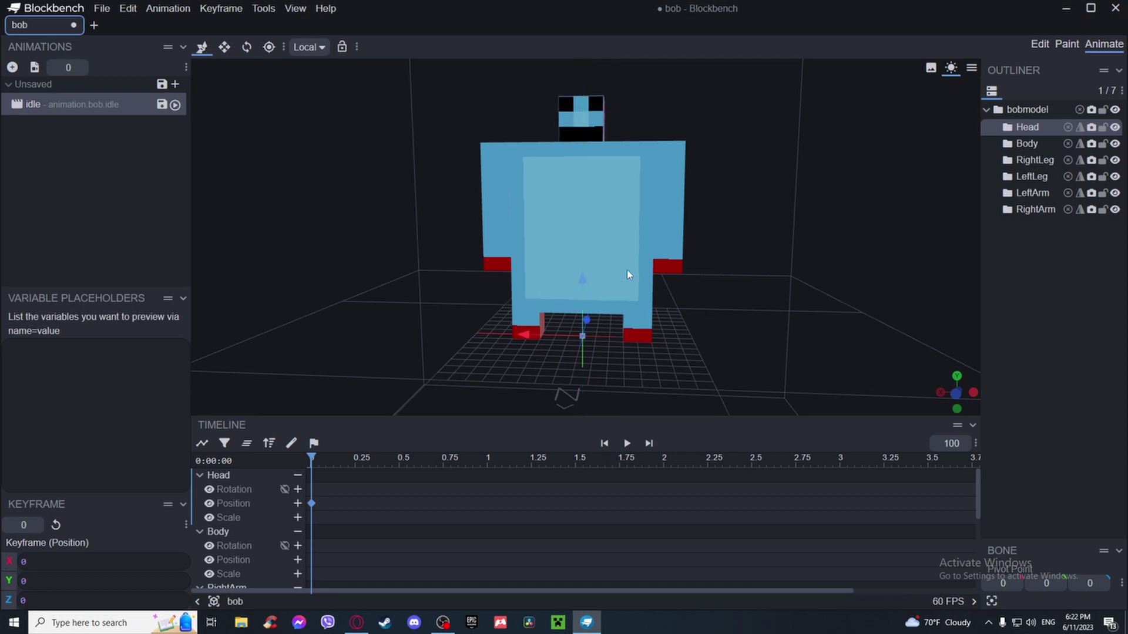
- Center the Head group's pivot in Edit mode and lower it to the neck at 0, 14, 0
click(1039, 44)
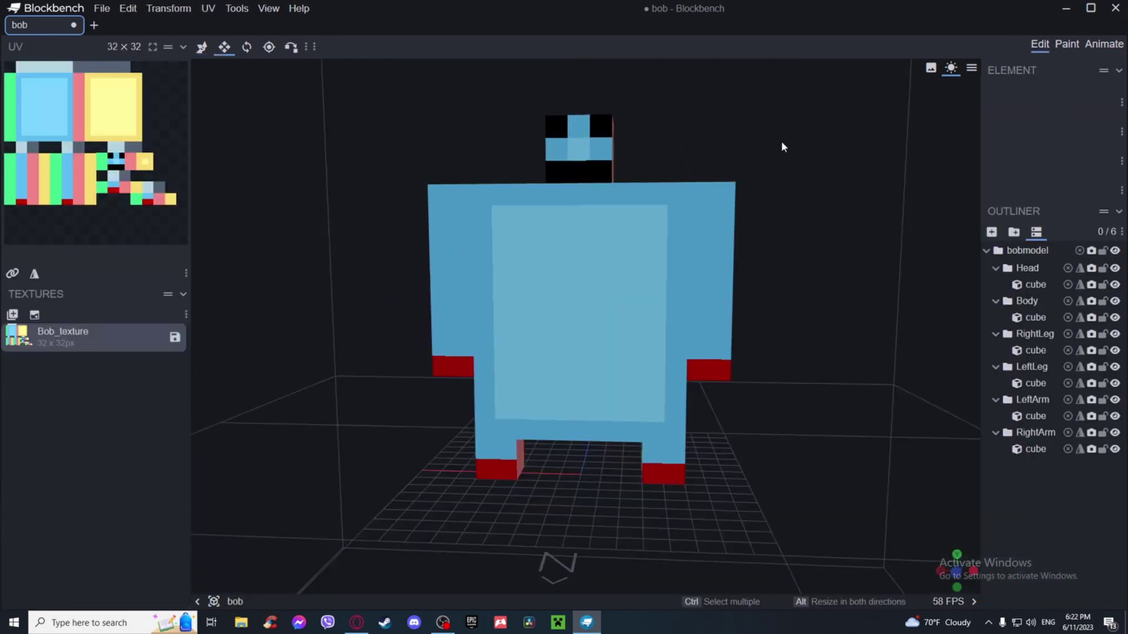
scroll(782, 147, down, 2)
click(1033, 268)
right_drag(830, 201, 804, 262)
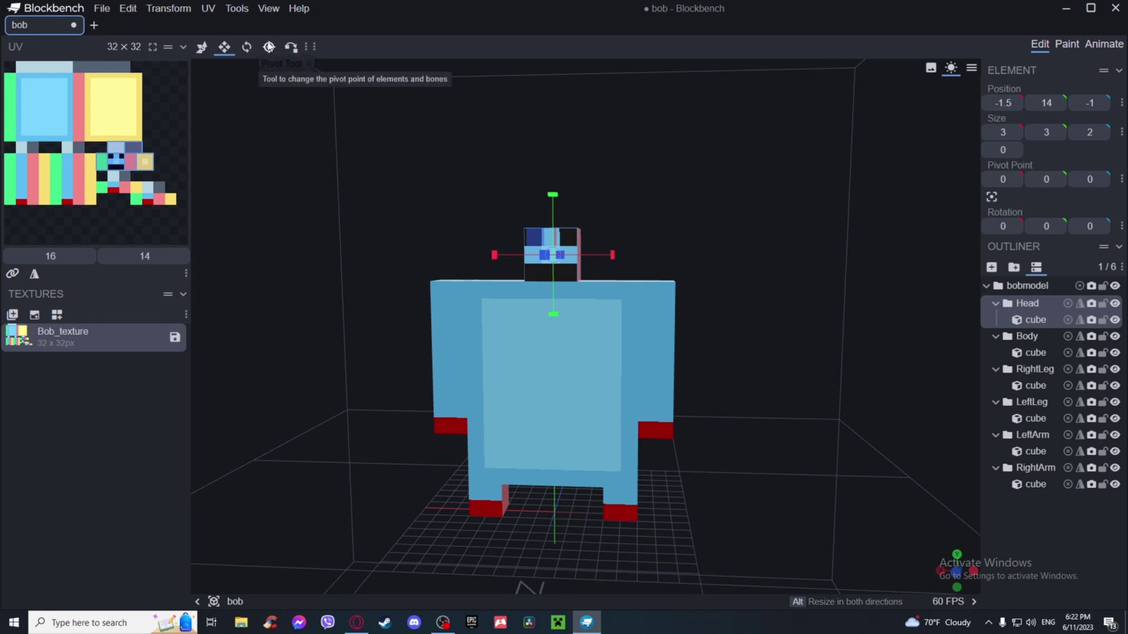
click(269, 47)
drag(688, 205, 689, 201)
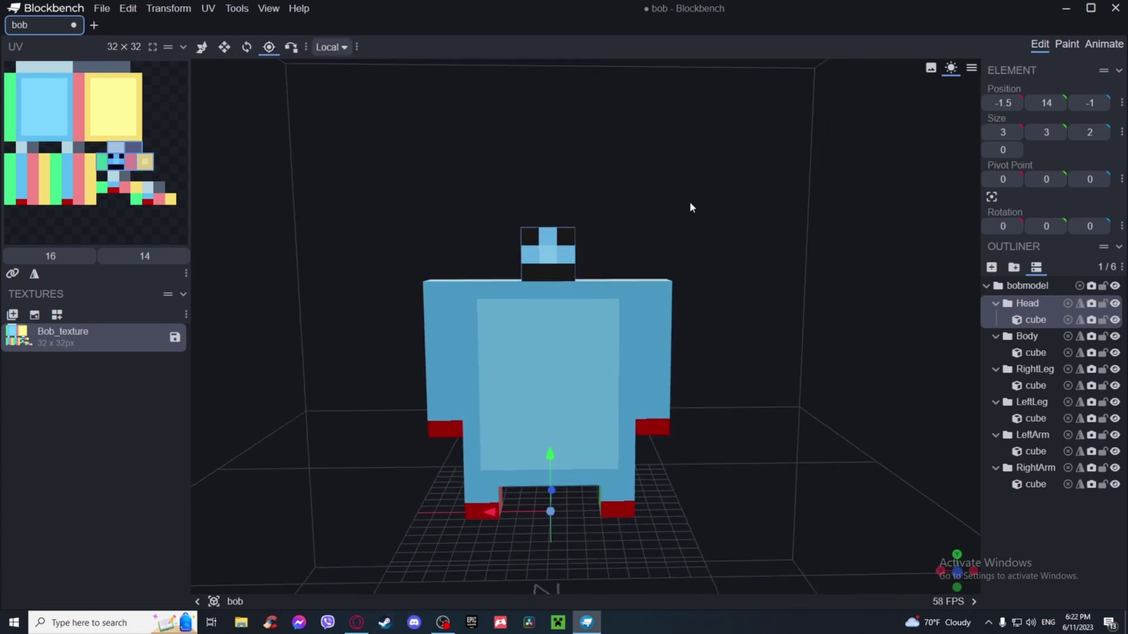
scroll(523, 147, down, 3)
right_drag(466, 114, 492, 82)
scroll(559, 164, up, 4)
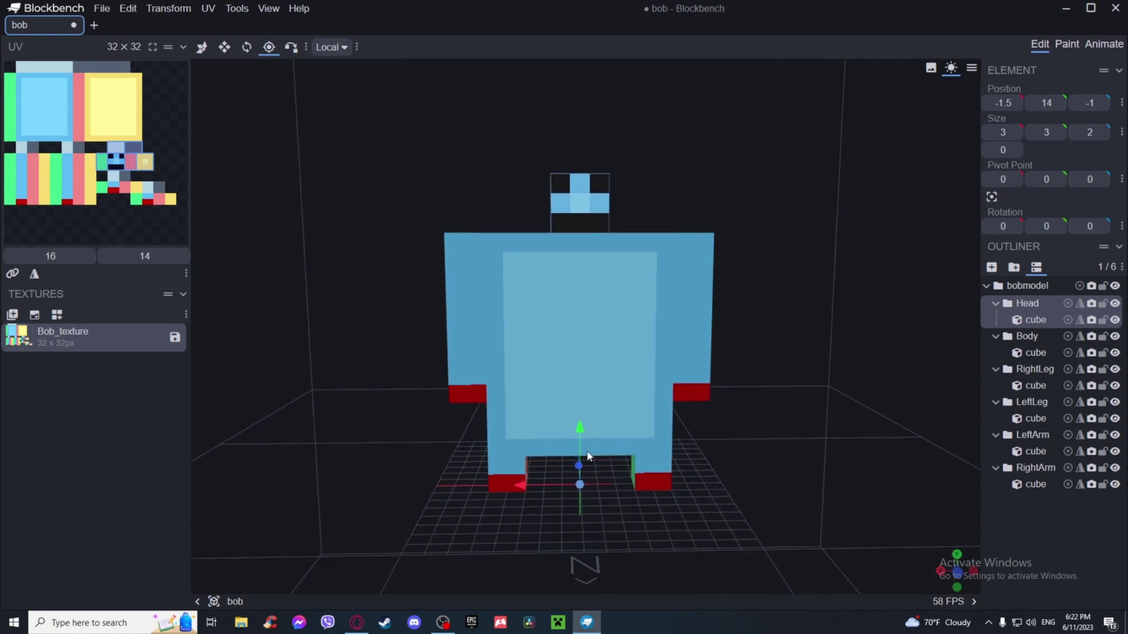
click(992, 197)
drag(579, 170, 582, 179)
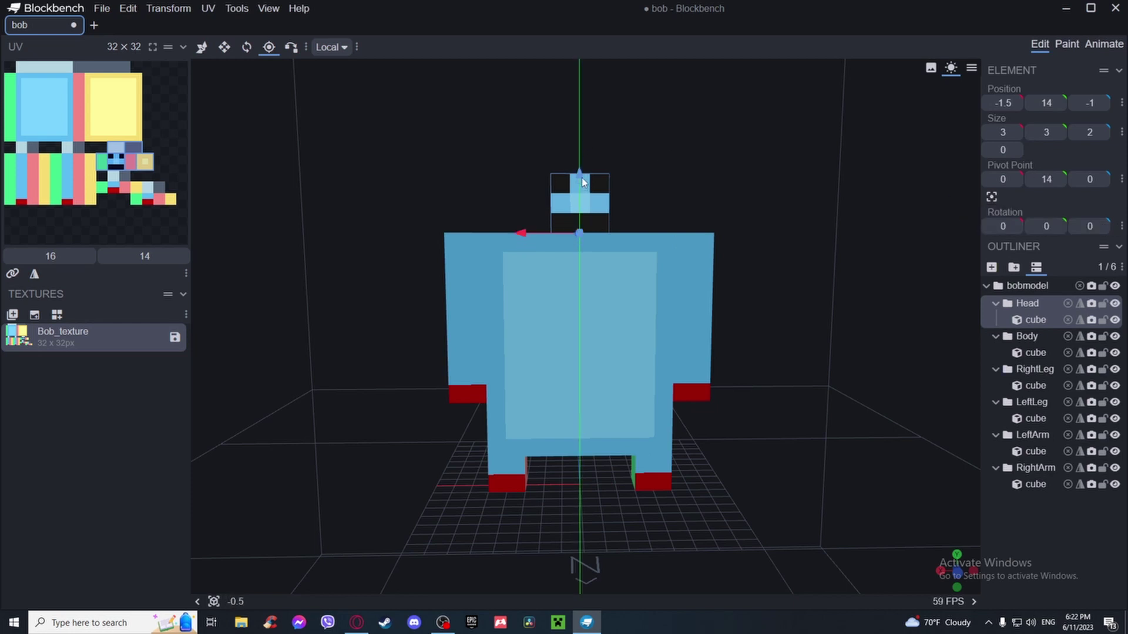
drag(672, 142, 672, 191)
drag(528, 199, 724, 190)
drag(686, 281, 658, 253)
- Center the Body group's pivot, and place the RightLeg group's pivot at the top of its leg at 4, 2, 0
click(1017, 338)
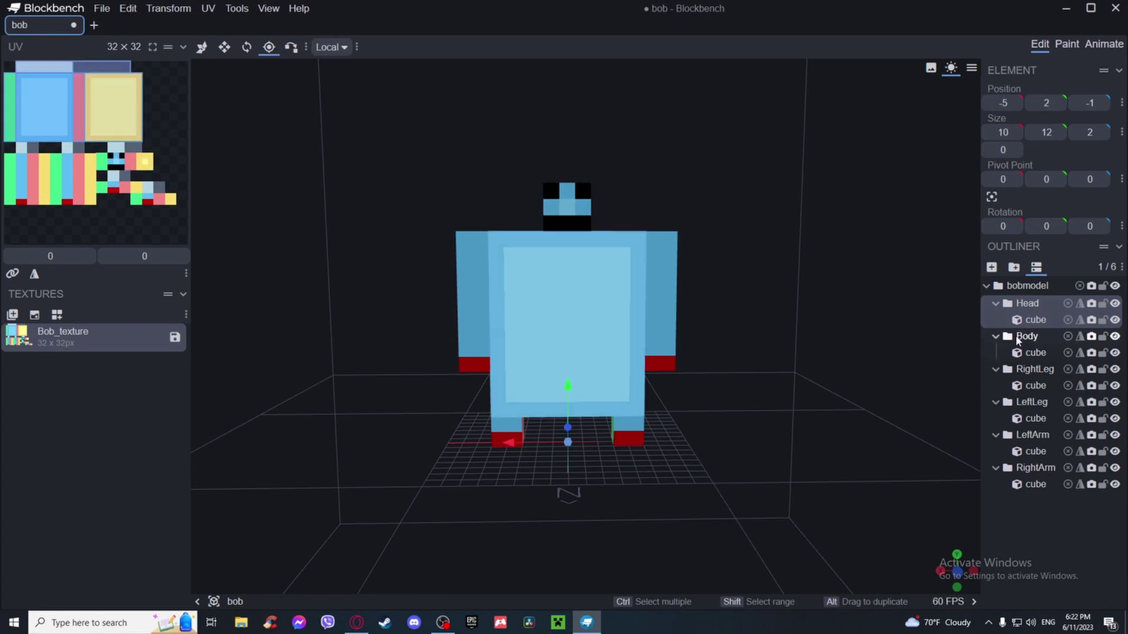
click(991, 197)
click(1059, 367)
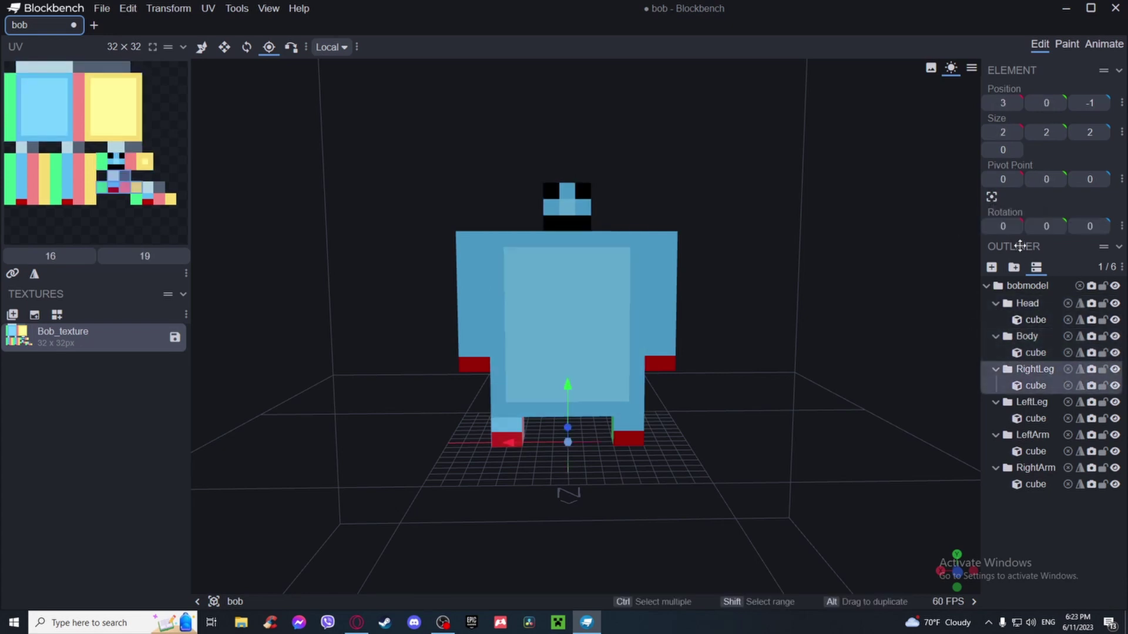
drag(940, 178, 899, 191)
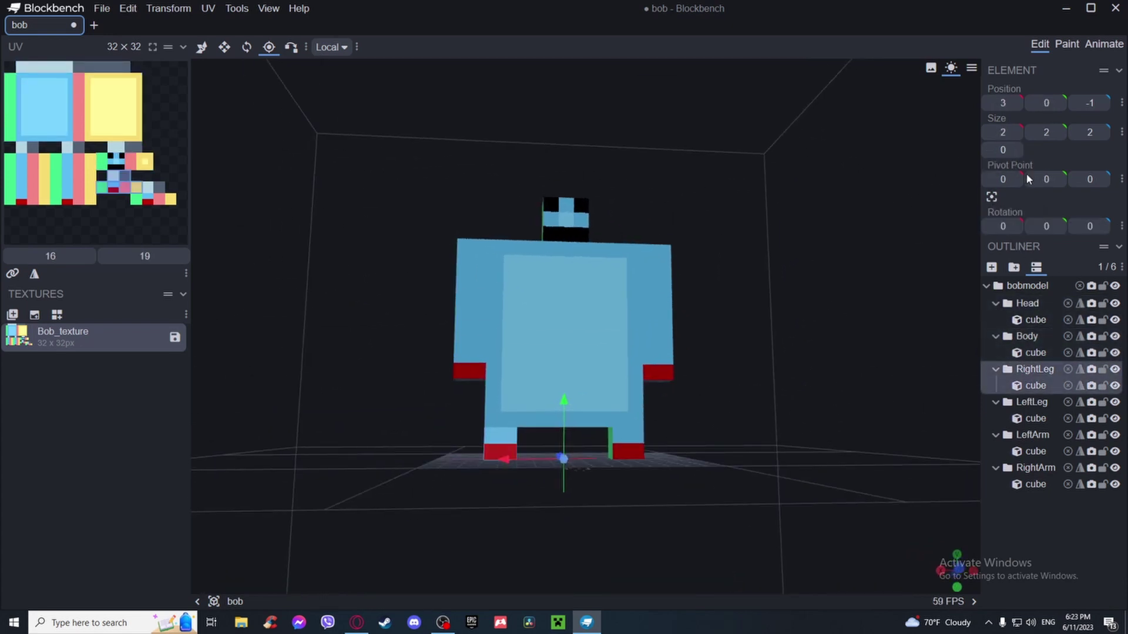
click(993, 198)
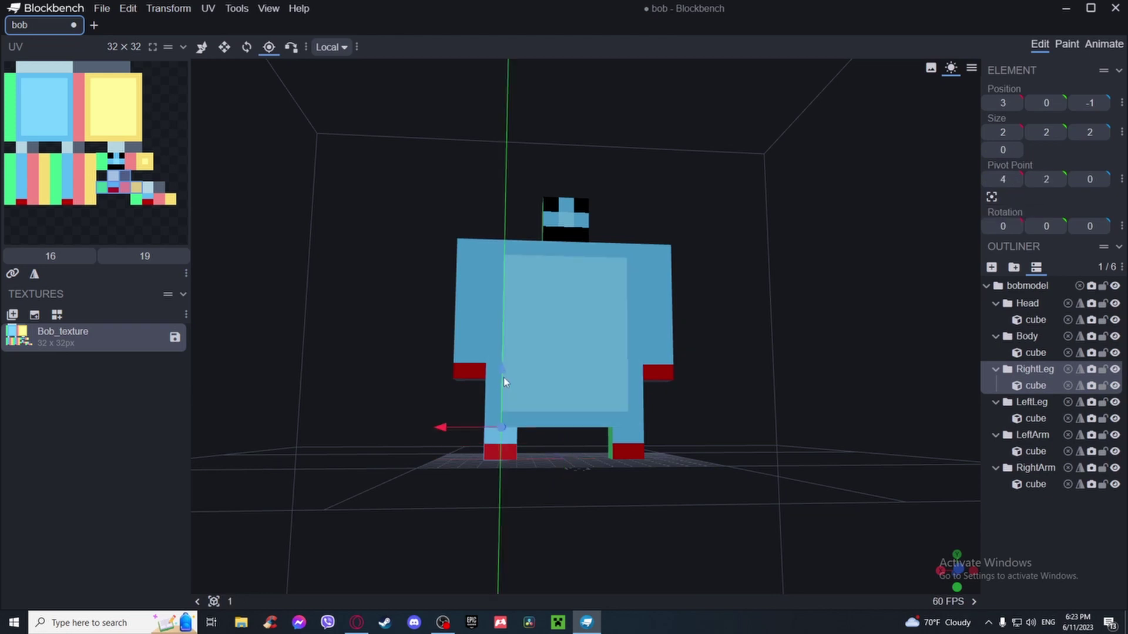
drag(503, 377, 591, 386)
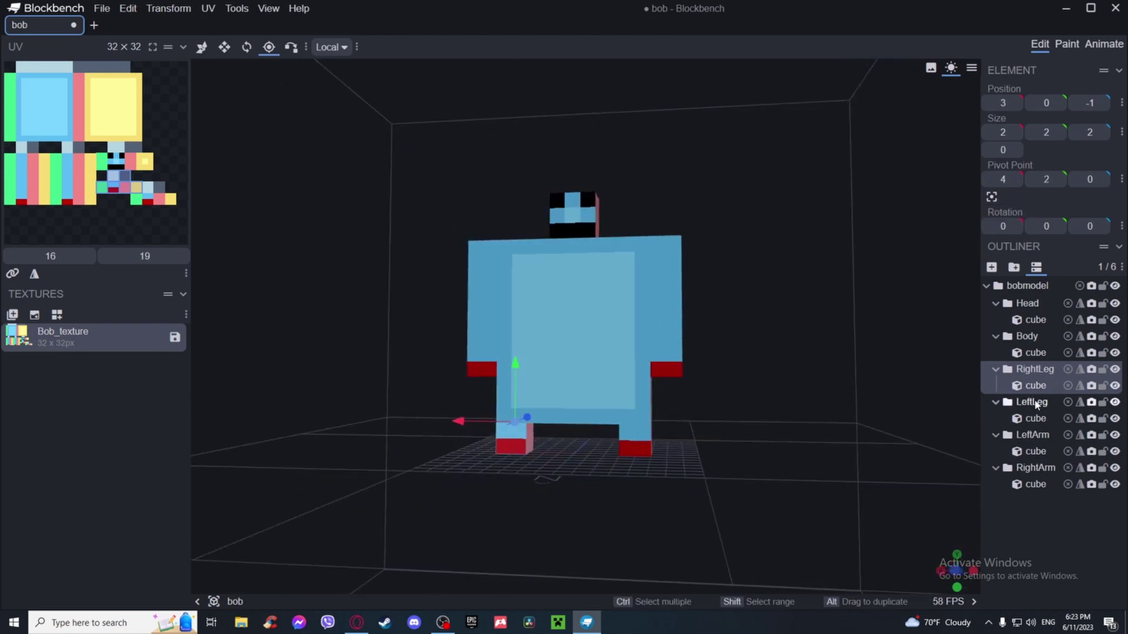
- Center the LeftLeg group's pivot on its leg, and move the LeftArm group's pivot to the inner top edge of the shoulder at -5, 14, 0
click(1037, 403)
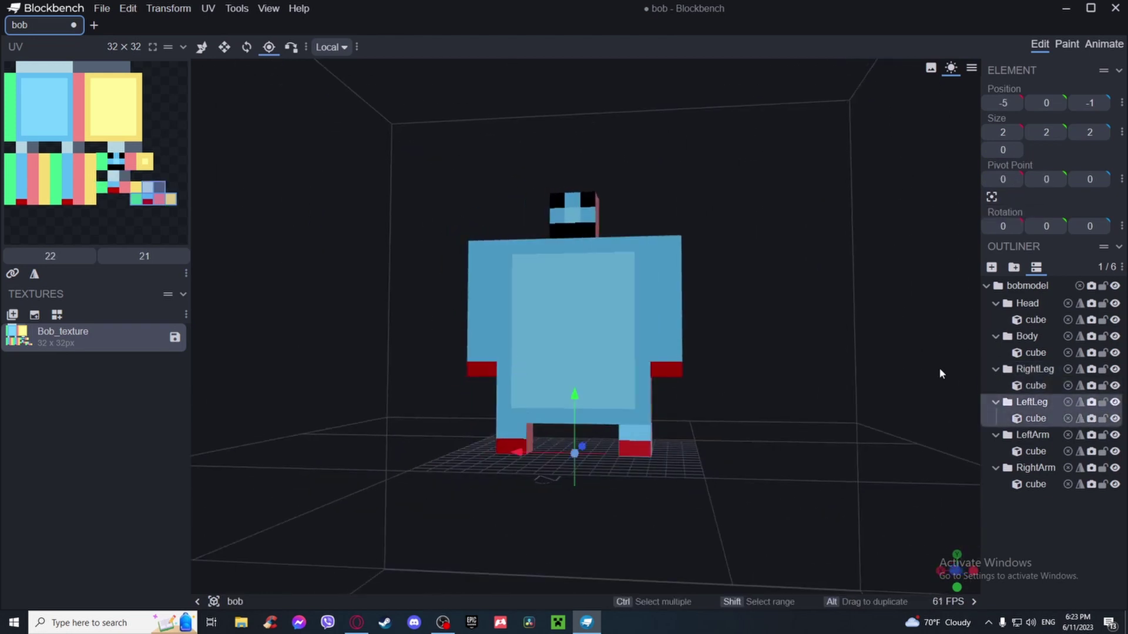
click(993, 198)
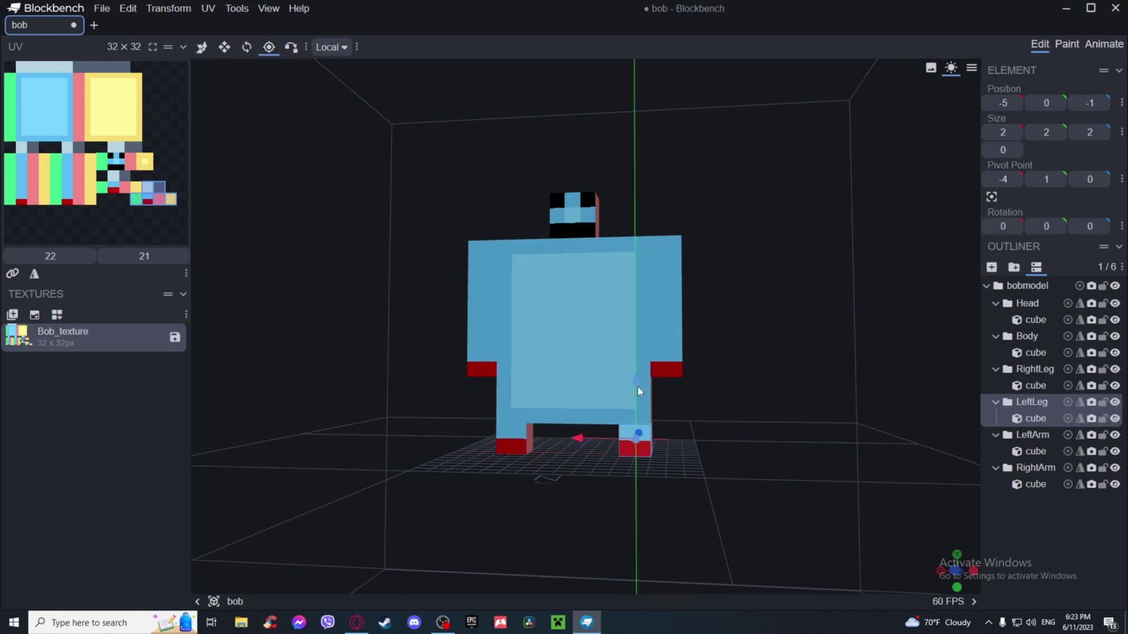
click(1032, 434)
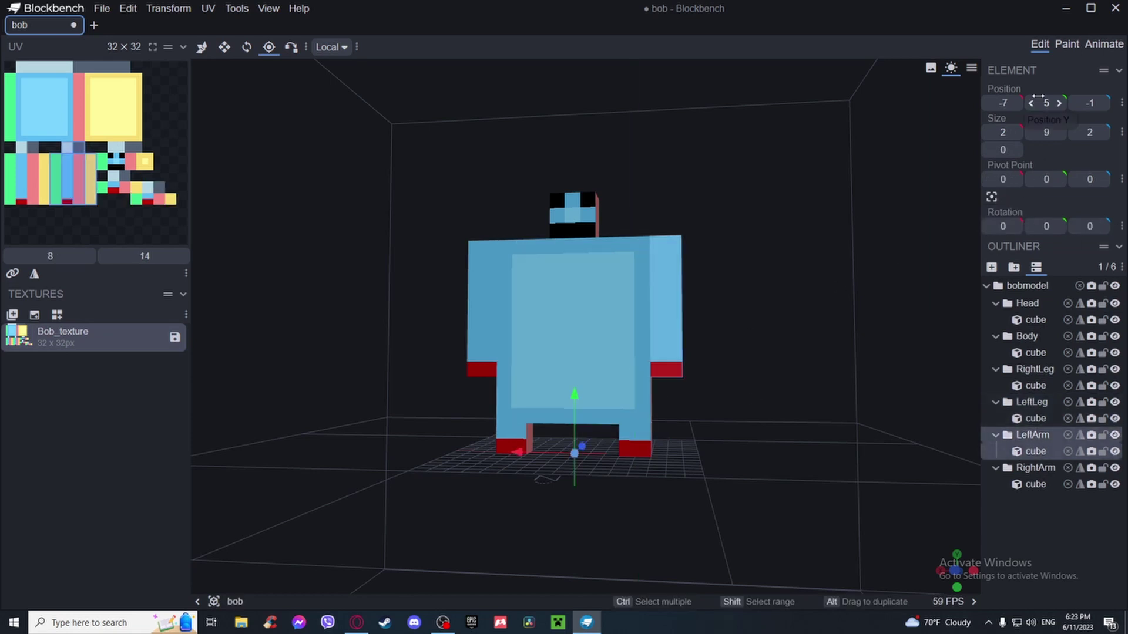
click(993, 198)
drag(667, 255, 668, 192)
scroll(754, 220, up, 5)
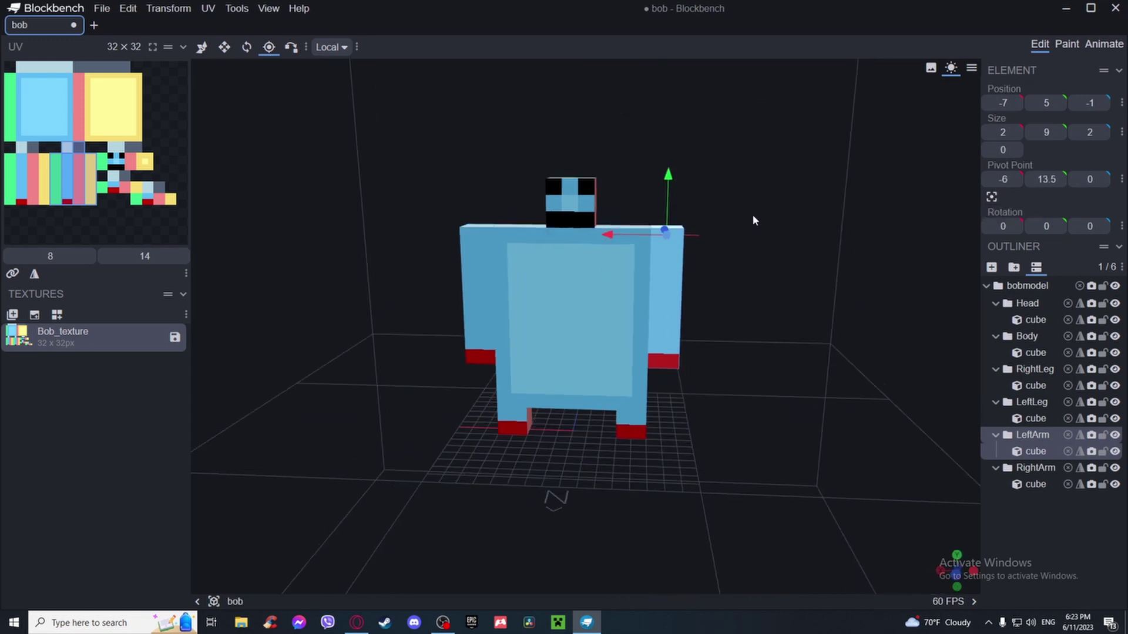
mouse_move(757, 189)
mouse_down()
mouse_move(693, 247)
mouse_move(760, 210)
mouse_up()
right_drag(760, 210, 702, 225)
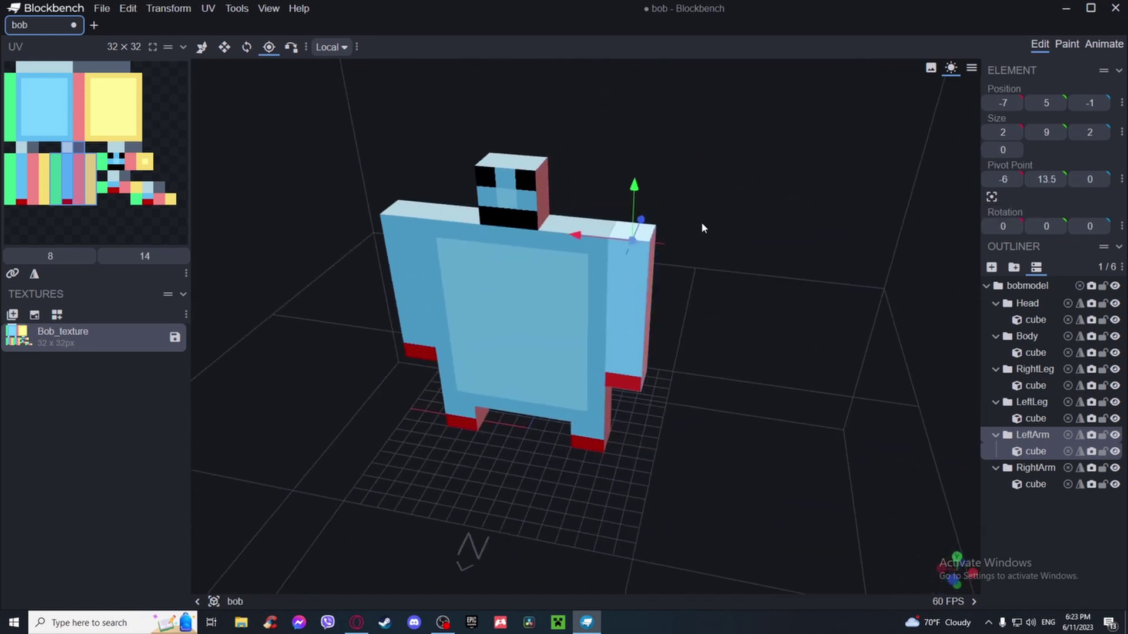
scroll(687, 211, up, 4)
drag(652, 160, 712, 115)
drag(601, 197, 776, 282)
- Move the RightArm group's pivot to the inner top edge of the shoulder at 5, 14, 0 and return to Animate mode
click(1035, 468)
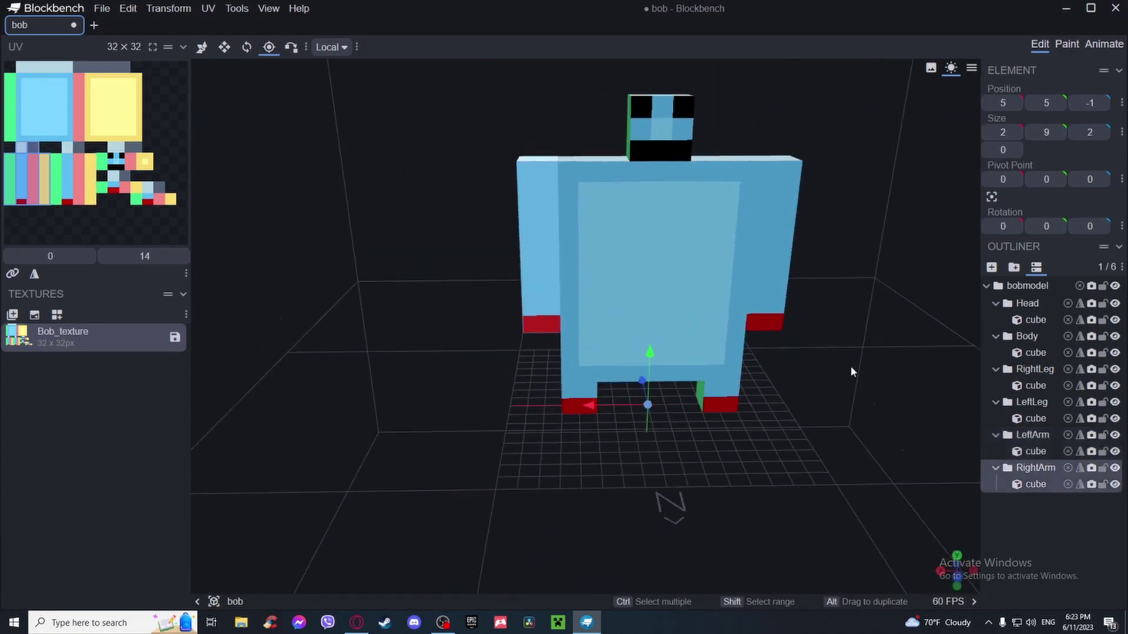
click(991, 197)
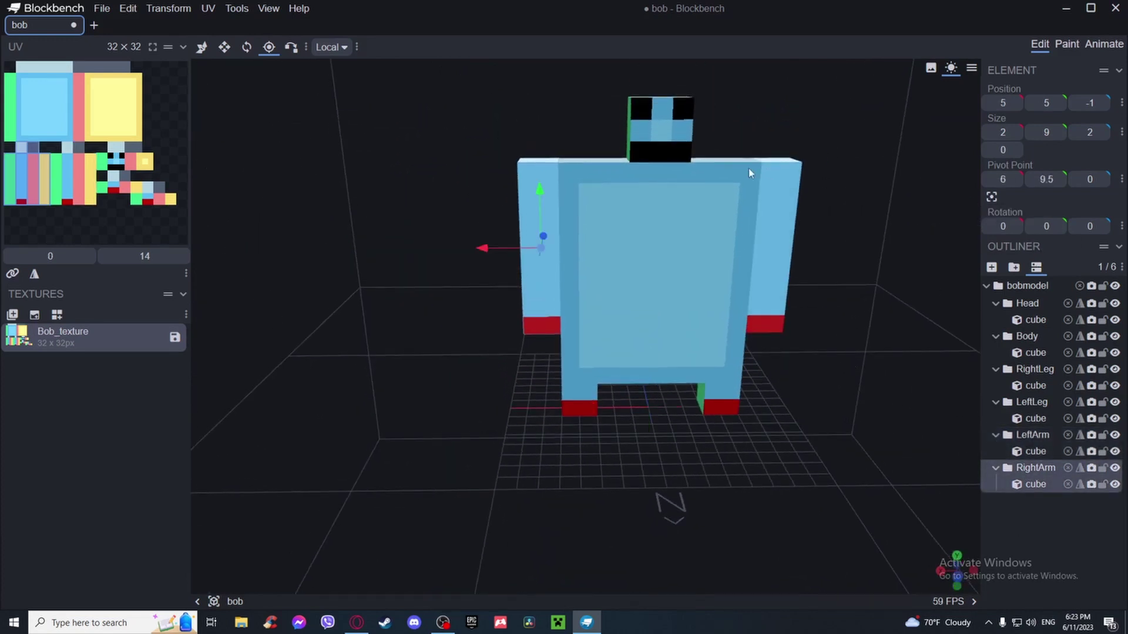
right_drag(748, 168, 717, 256)
scroll(717, 255, up, 3)
drag(507, 294, 500, 168)
drag(439, 215, 466, 215)
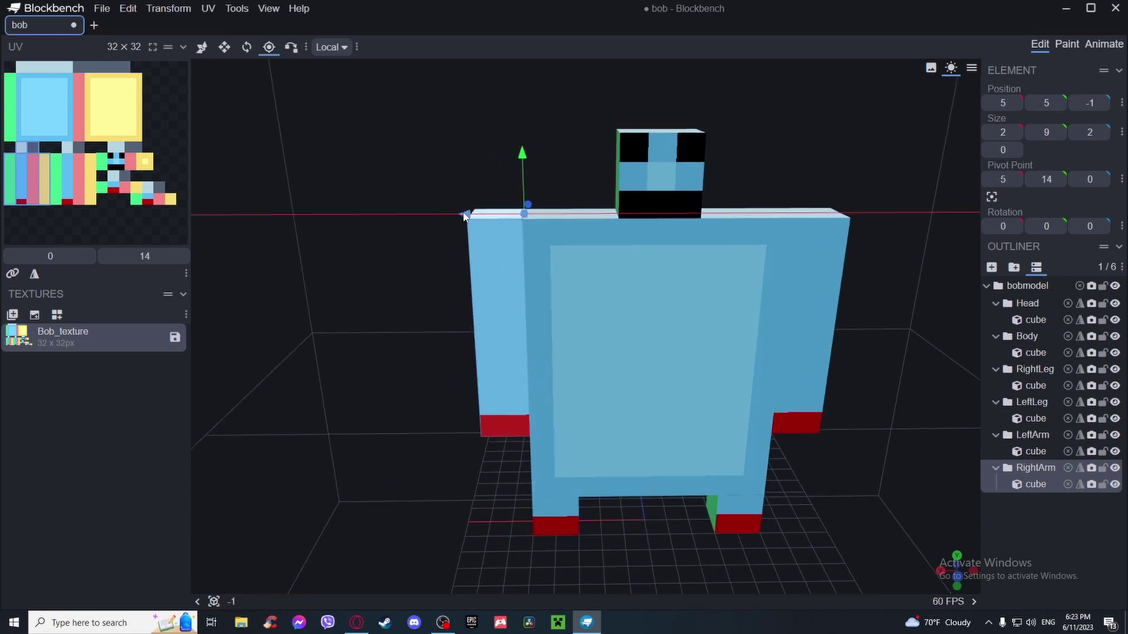
scroll(879, 199, down, 3)
drag(858, 231, 878, 279)
click(1070, 524)
click(1104, 48)
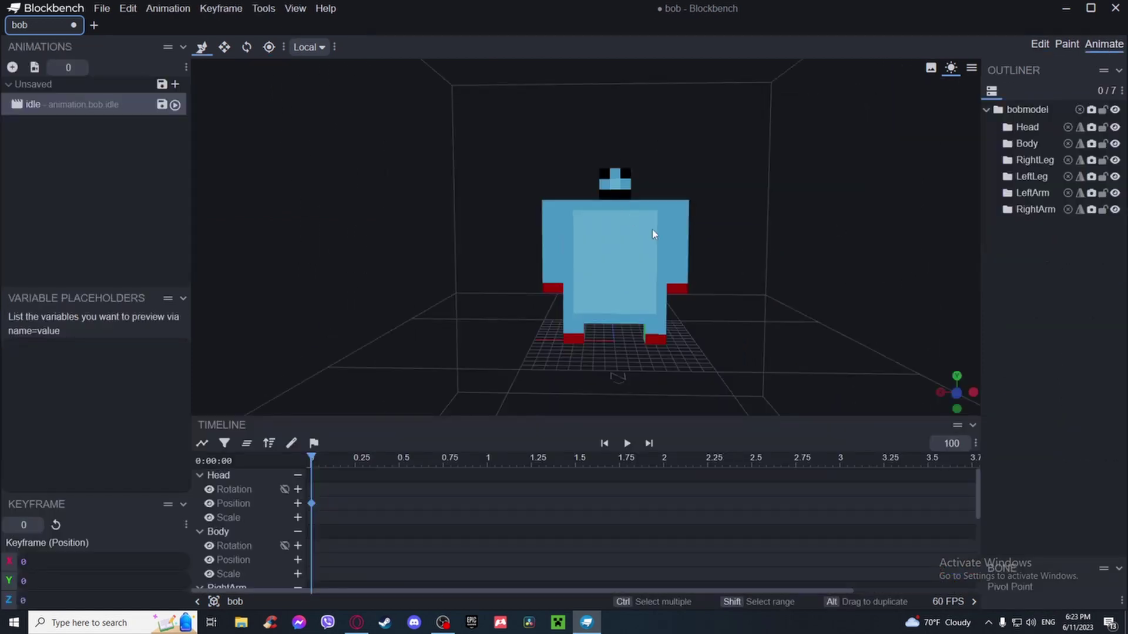
- Try rotating the LeftArm bone about its shoulder pivot in the idle animation, and undo the rotation
click(682, 241)
key(r)
mouse_move(715, 174)
mouse_down()
mouse_move(737, 188)
mouse_move(720, 181)
mouse_up()
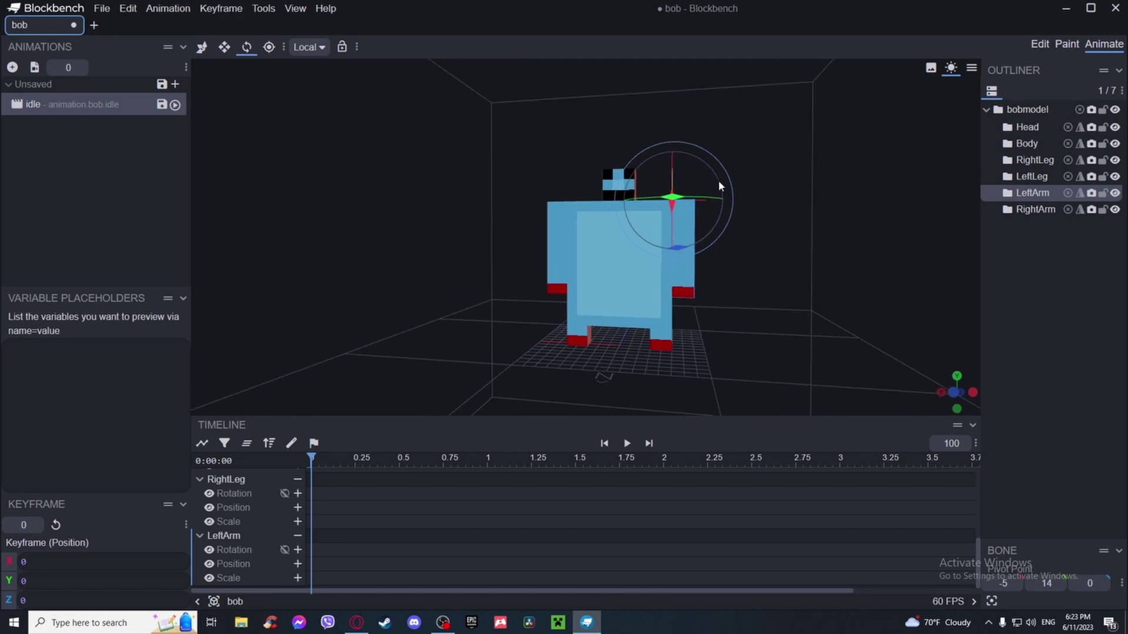
mouse_move(682, 245)
mouse_down()
mouse_move(699, 245)
mouse_move(683, 251)
mouse_up()
drag(814, 277, 811, 268)
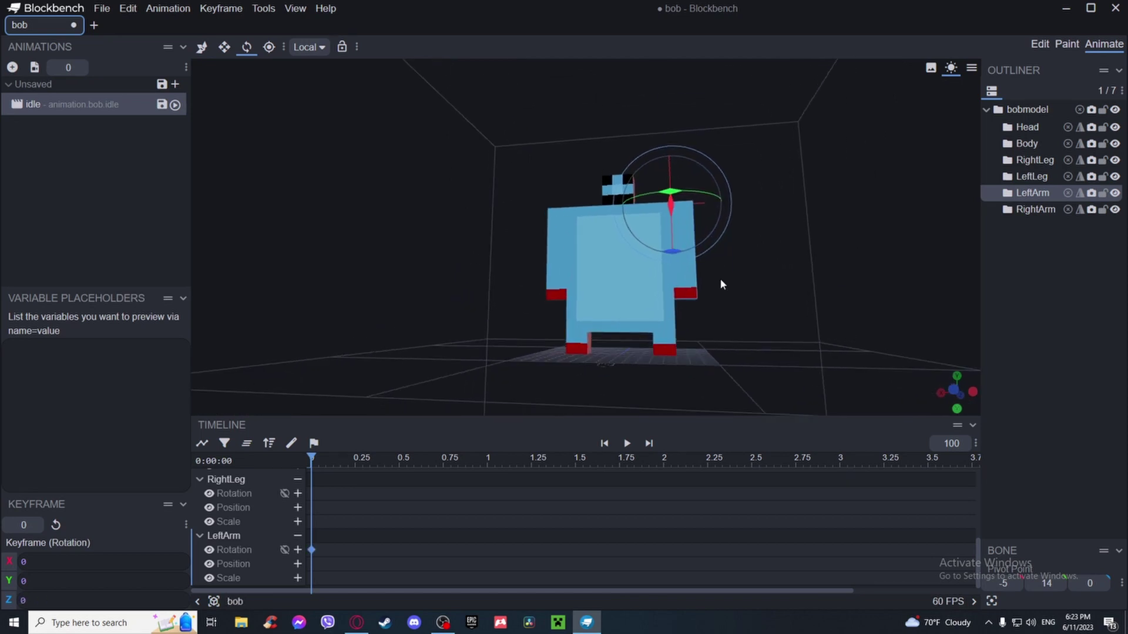
key(ctrl+z)
- Add a scale keyframe of 1, 1, 1 at time 0 to the Body bone
click(530, 525)
drag(698, 361, 728, 360)
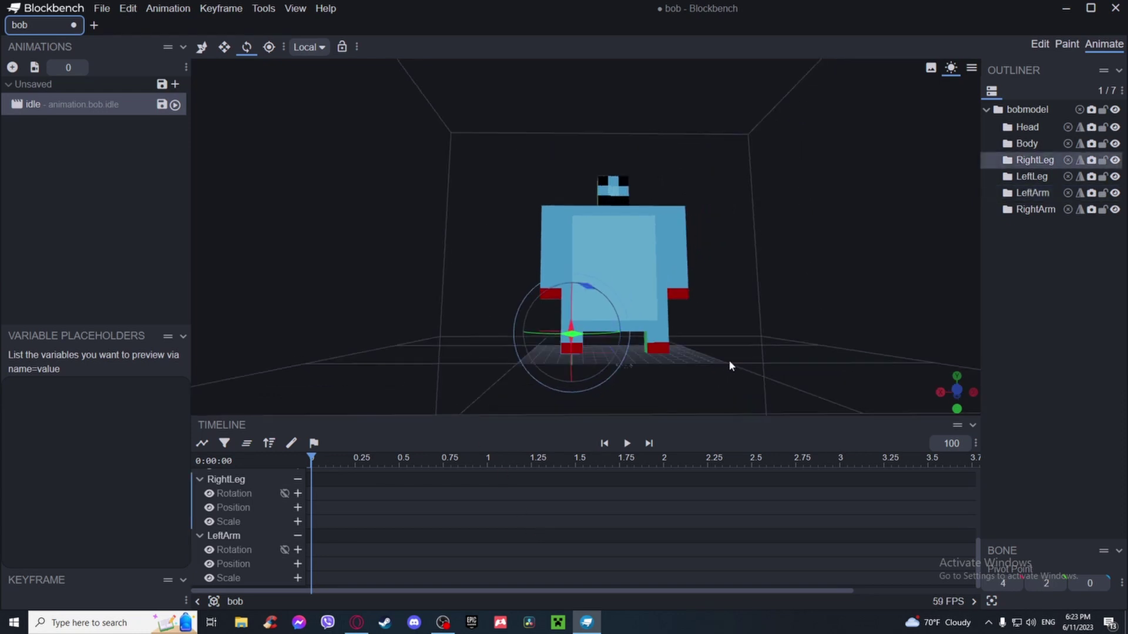
drag(702, 223, 694, 247)
click(621, 236)
drag(622, 237, 616, 273)
key(v)
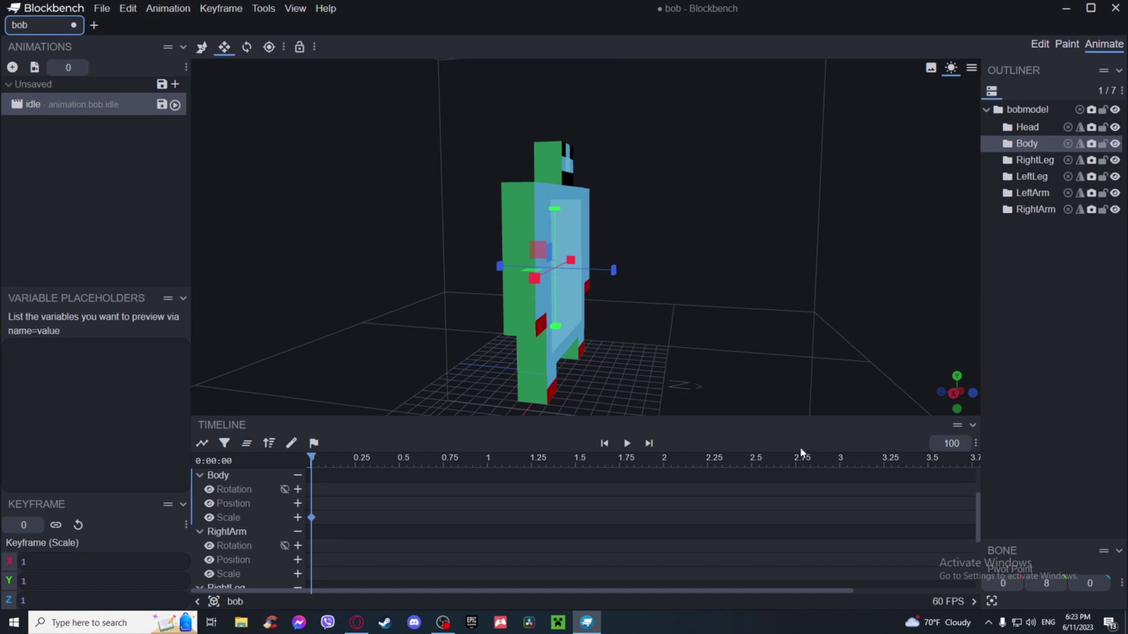
mouse_move(974, 498)
mouse_down()
mouse_move(976, 547)
mouse_move(981, 457)
mouse_move(982, 490)
mouse_up()
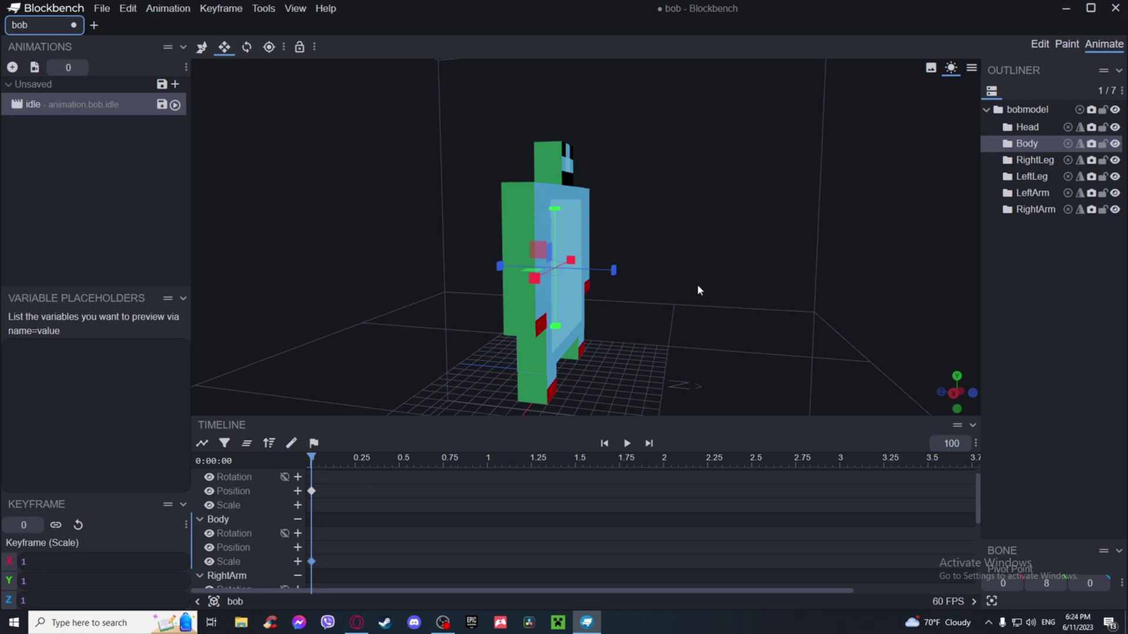
- Add a Body scale keyframe at 0.25 seconds that stretches the body's depth to a Z scale of 1.2
drag(698, 290, 453, 330)
drag(311, 456, 356, 458)
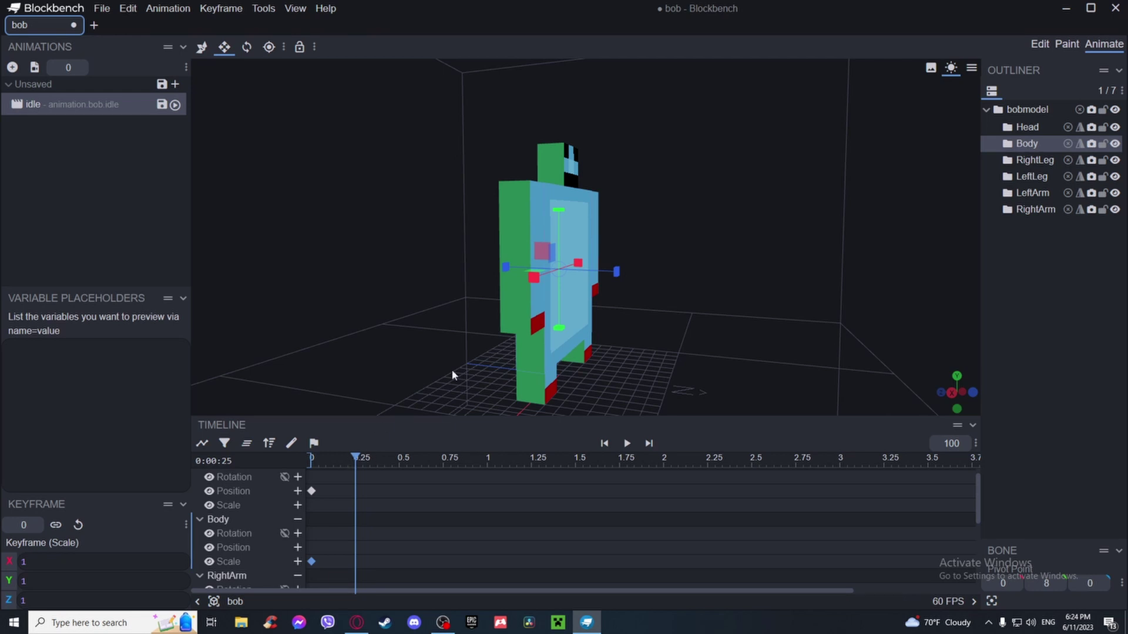
drag(616, 271, 764, 329)
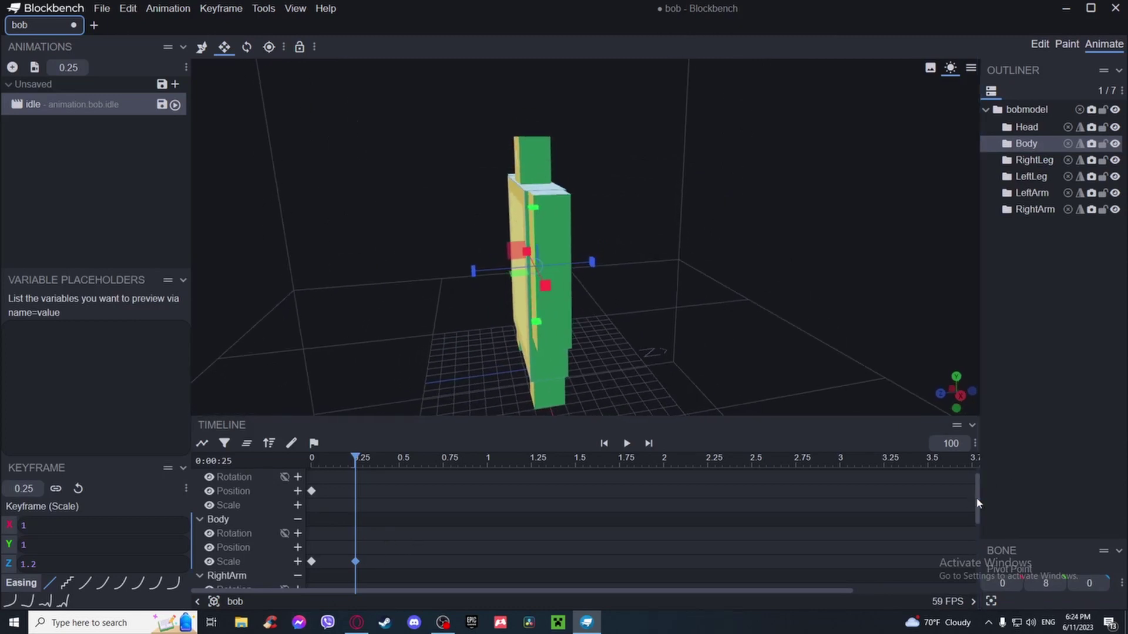
- Compare the Body at 0 and 0.25 seconds in the idle animation and increase its 0.25-second scale keyframe to a Z scale of 1.3
drag(977, 498, 978, 508)
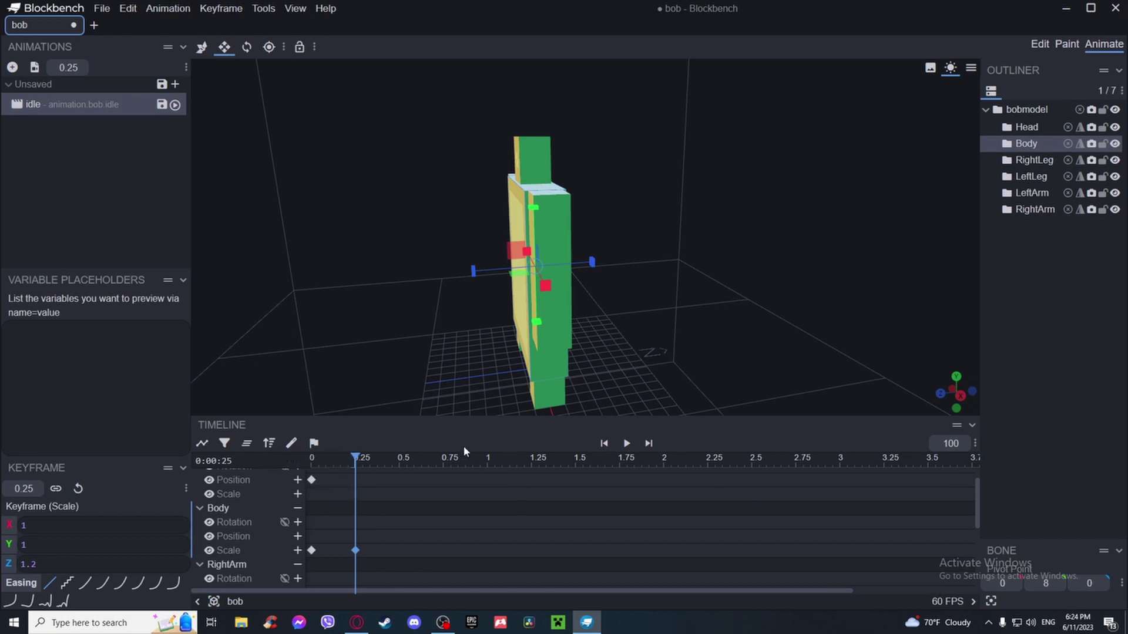
drag(617, 353, 533, 350)
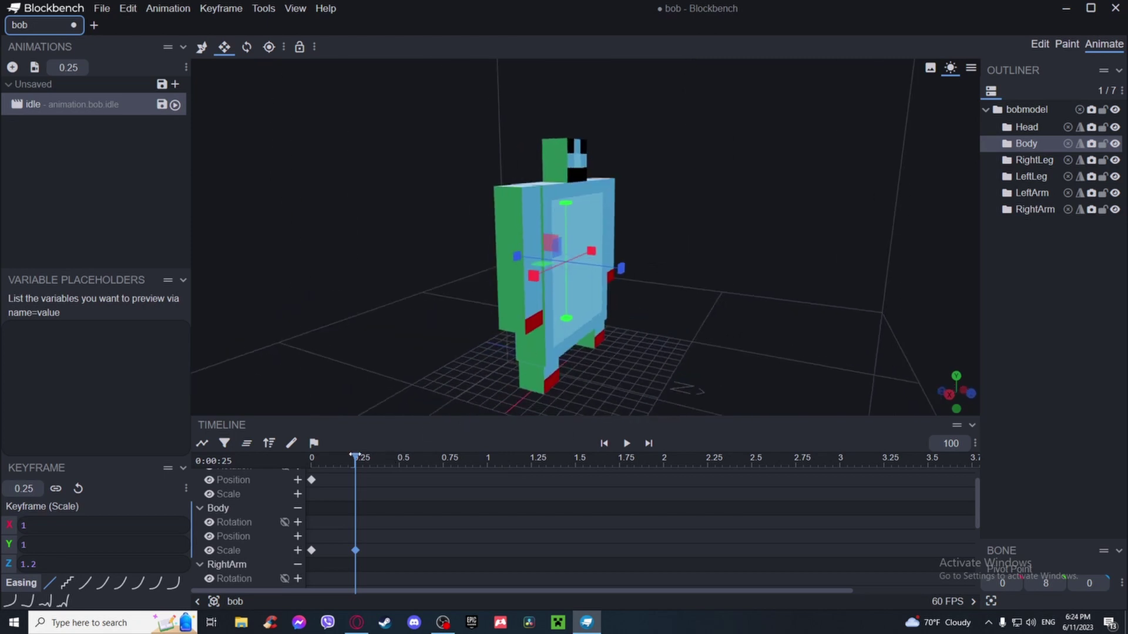
drag(356, 461, 305, 464)
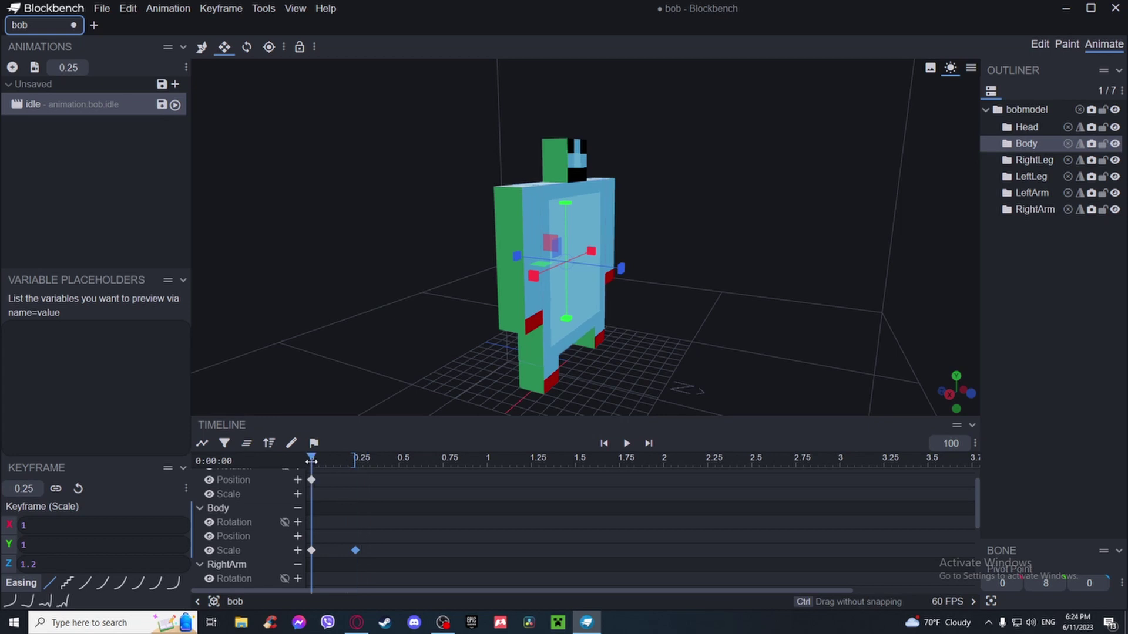
mouse_move(311, 460)
mouse_down()
mouse_move(355, 467)
mouse_move(311, 460)
mouse_up()
click(311, 551)
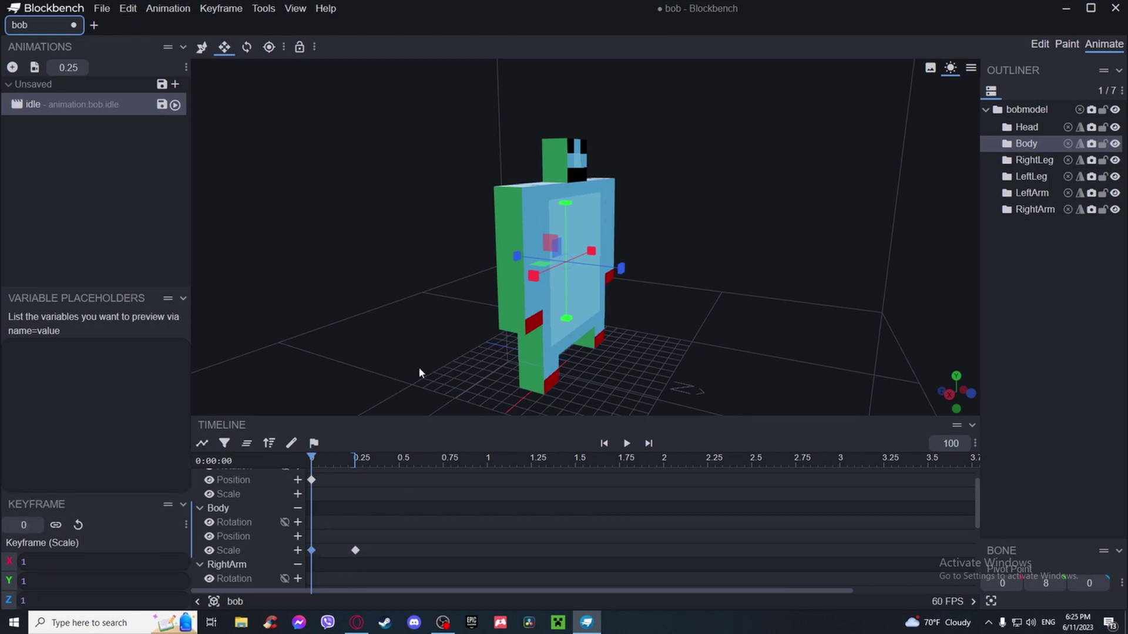
drag(418, 367, 465, 367)
drag(596, 333, 618, 317)
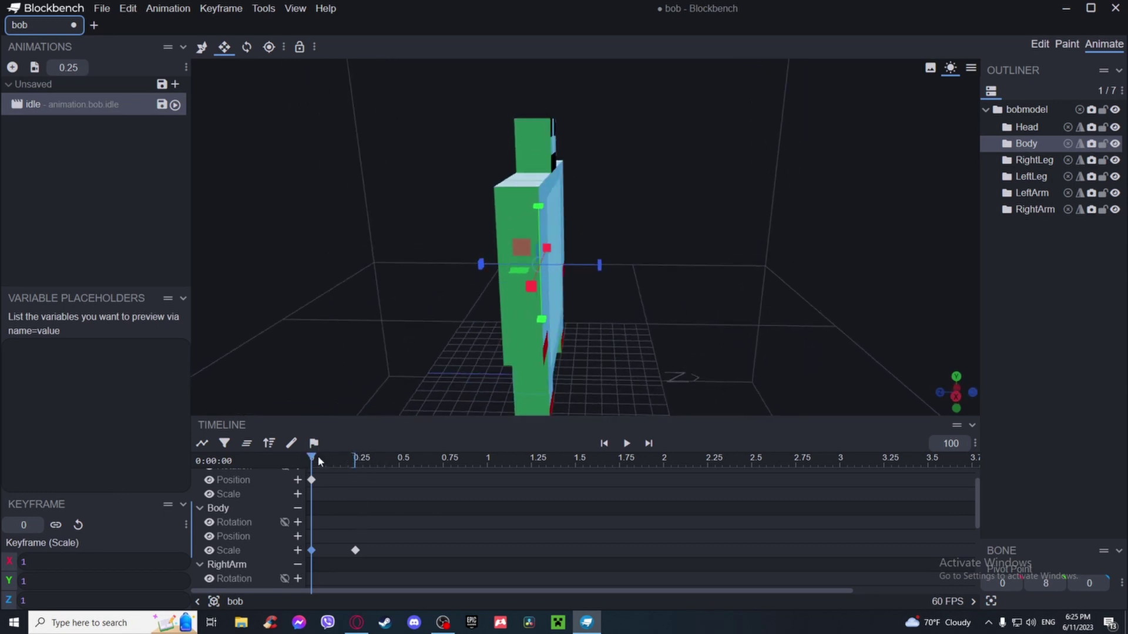
drag(317, 457, 358, 481)
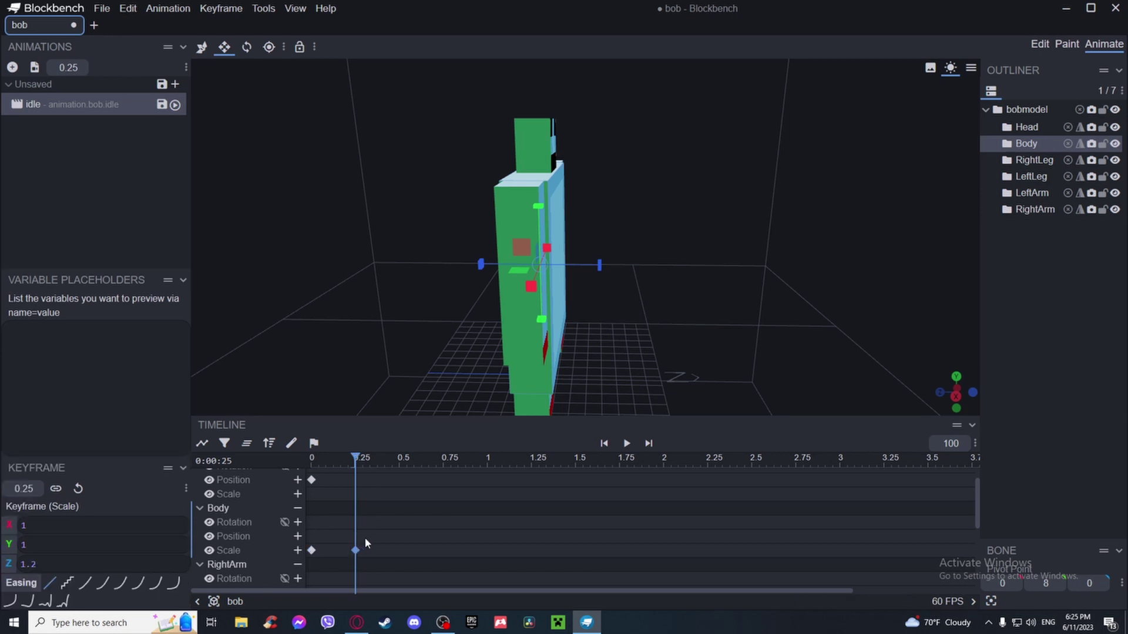
drag(577, 333, 568, 328)
drag(592, 268, 604, 274)
drag(609, 276, 624, 286)
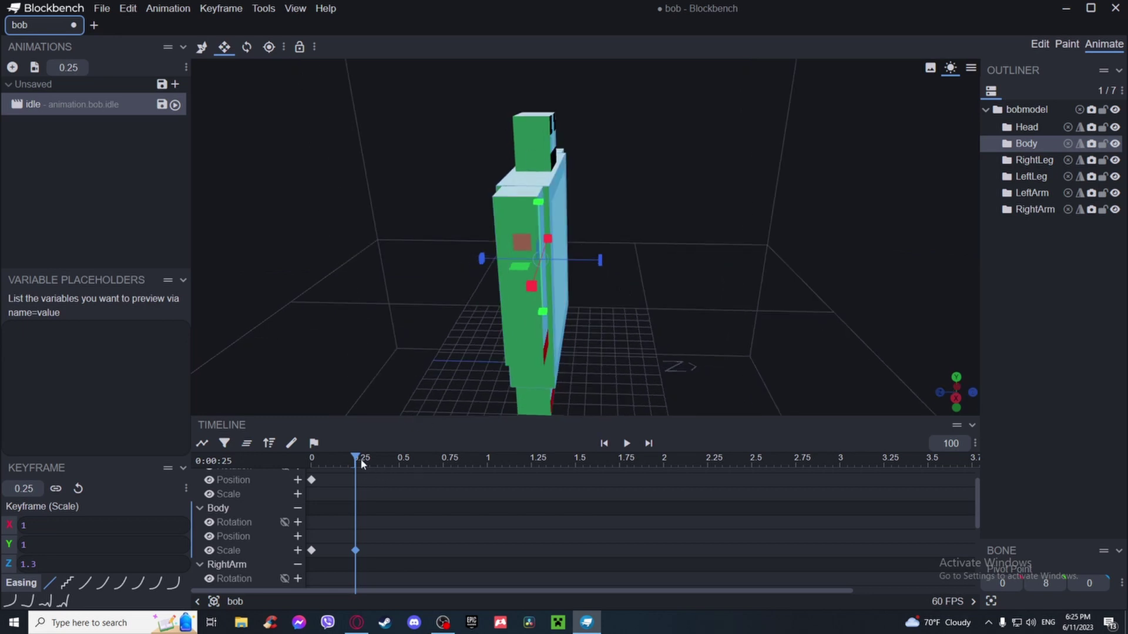
- Preview the idle animation and duplicate the Body's starting scale keyframe of 1, 1, 1 at 0.5 seconds
key(space)
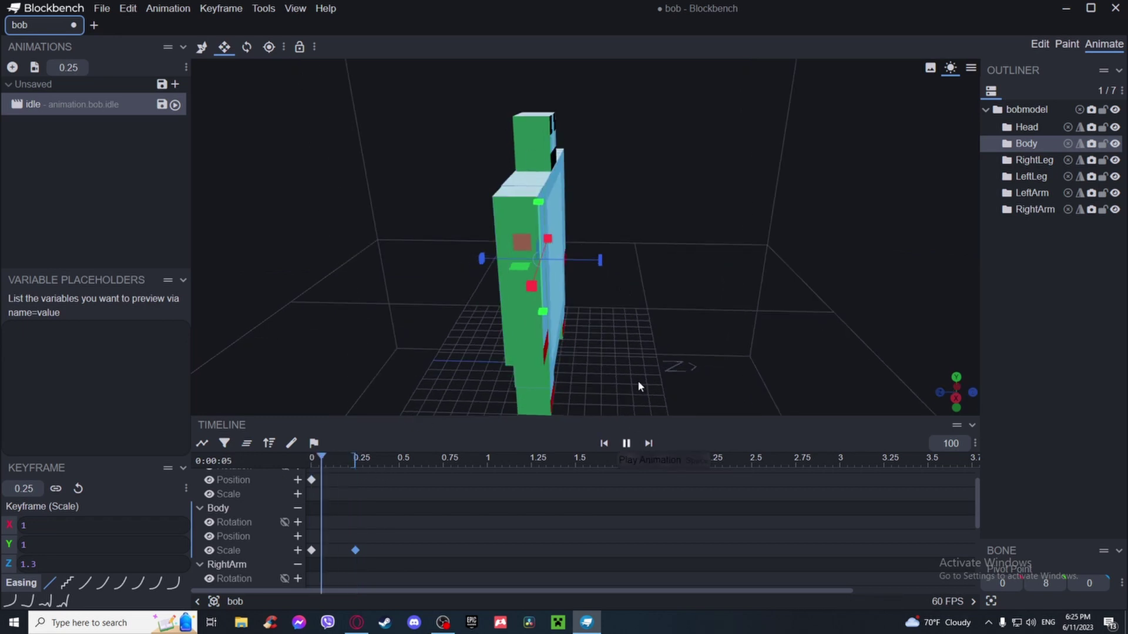
drag(640, 386, 641, 327)
click(629, 446)
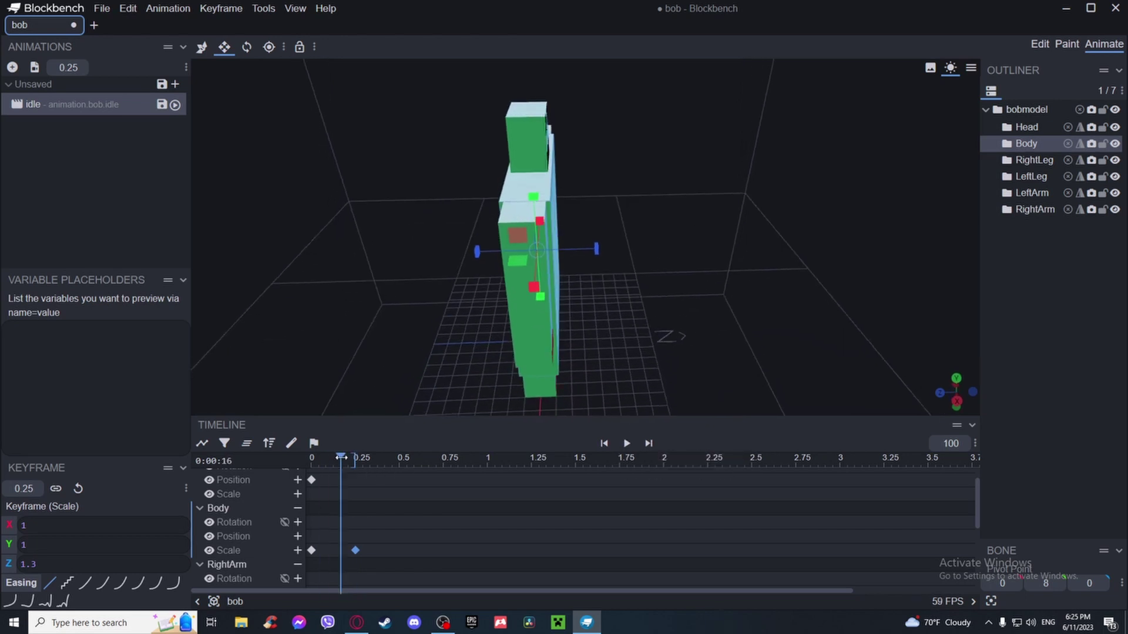
drag(341, 457, 301, 480)
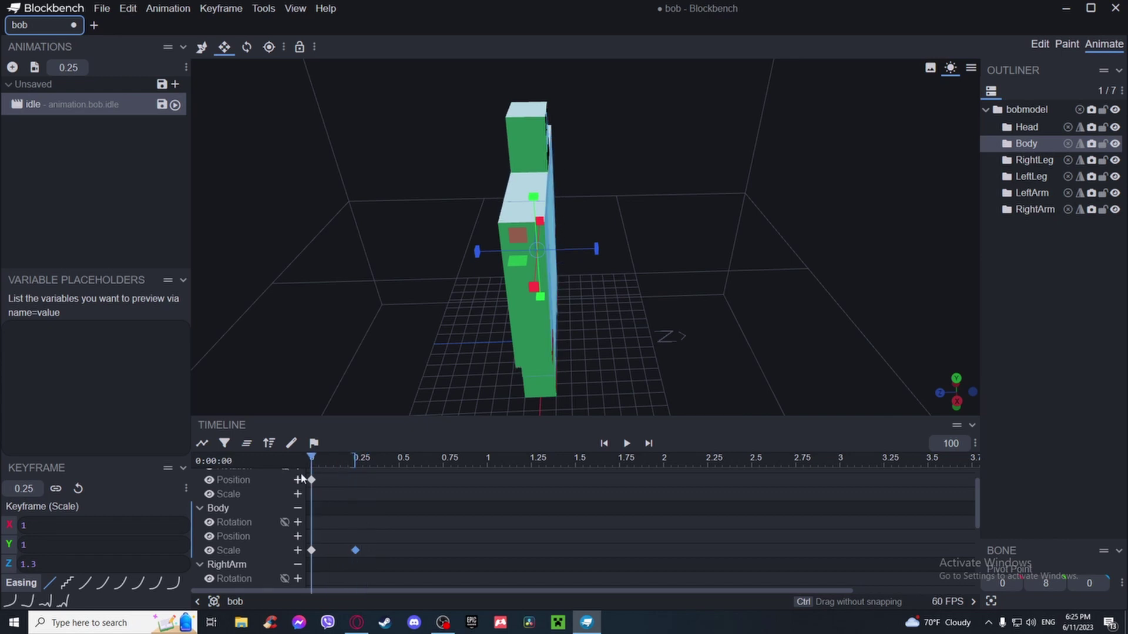
click(312, 551)
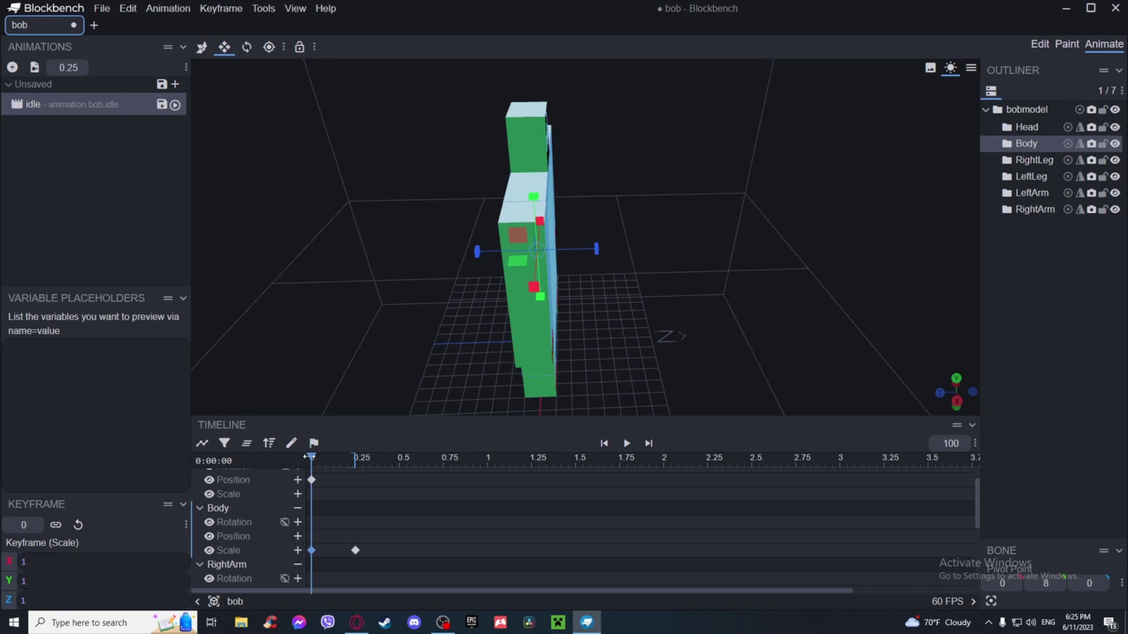
mouse_move(329, 460)
mouse_down()
mouse_move(401, 458)
mouse_move(310, 462)
mouse_up()
key(ctrl+v)
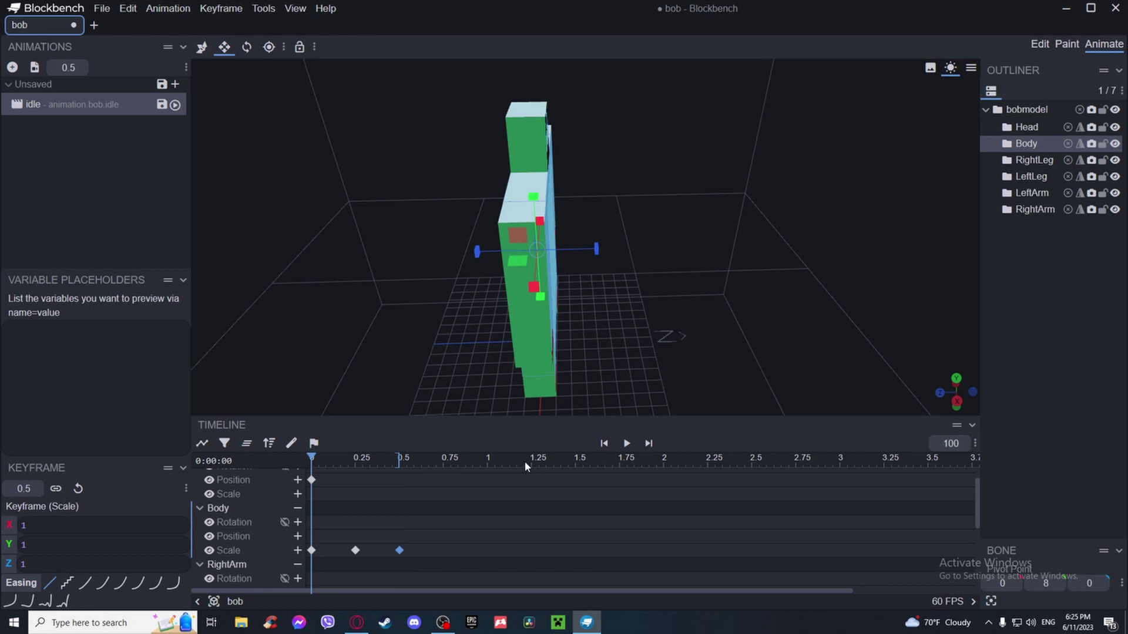
- Play the idle animation and examine the body's breathing motion from the side and front of the model
click(627, 443)
drag(665, 320, 597, 340)
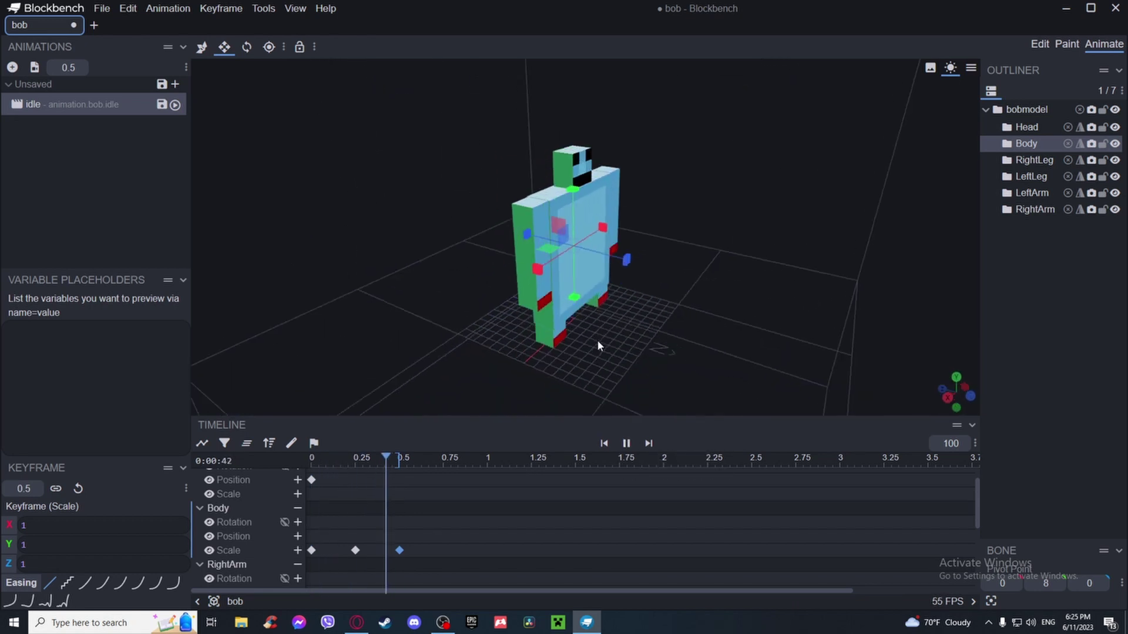
click(972, 424)
drag(733, 352, 524, 346)
click(1032, 365)
scroll(701, 339, down, 2)
scroll(720, 352, down, 3)
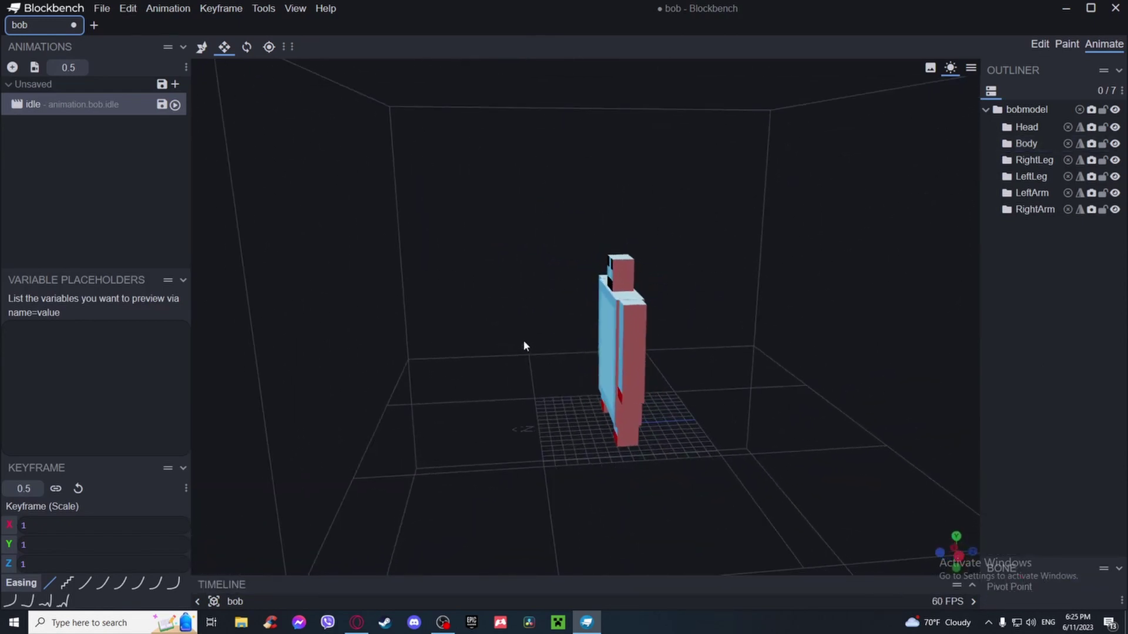
click(973, 586)
drag(665, 334, 784, 314)
click(630, 445)
scroll(678, 323, up, 4)
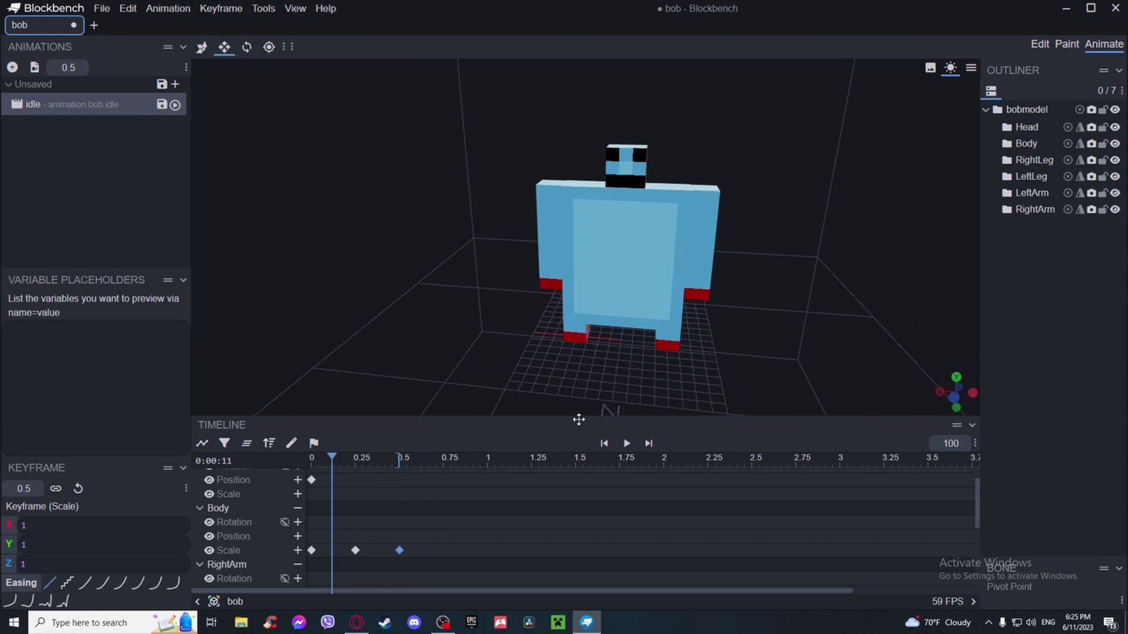
drag(601, 329, 114, 144)
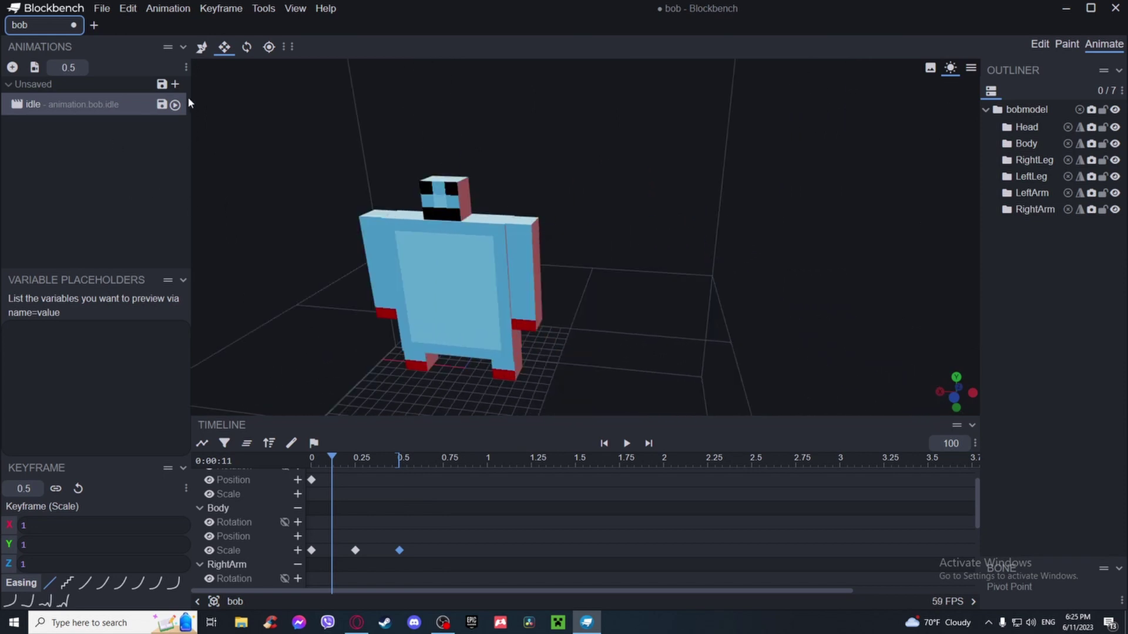
- Create a new animation named animation.bob.walk with its loop mode set to Loop
click(174, 84)
drag(555, 112, 541, 113)
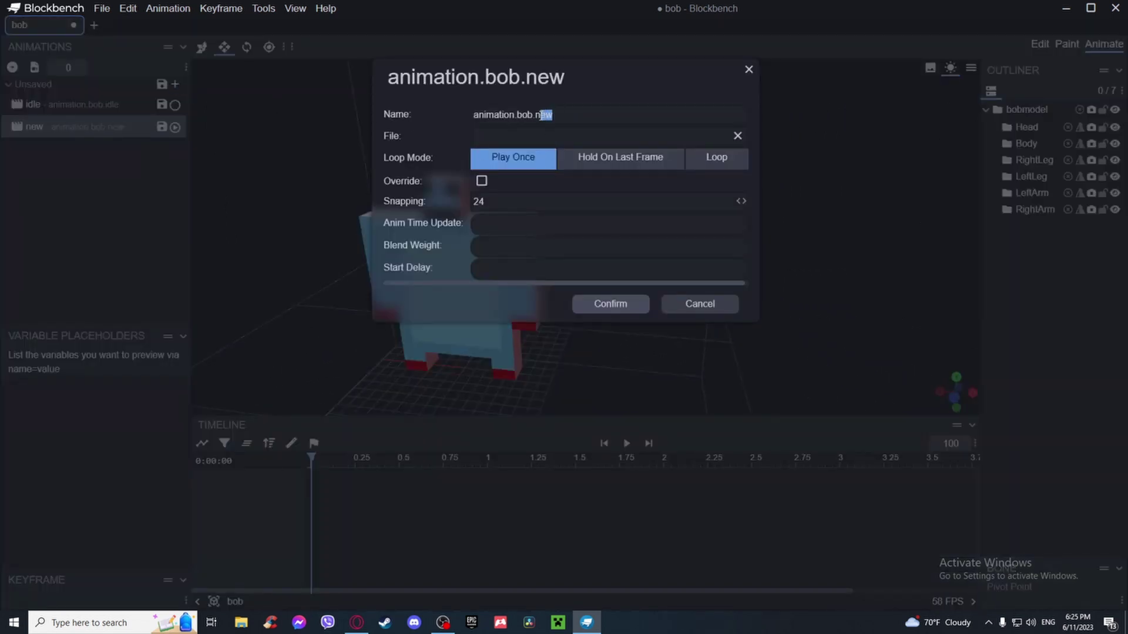
text(w)
click(708, 156)
click(606, 329)
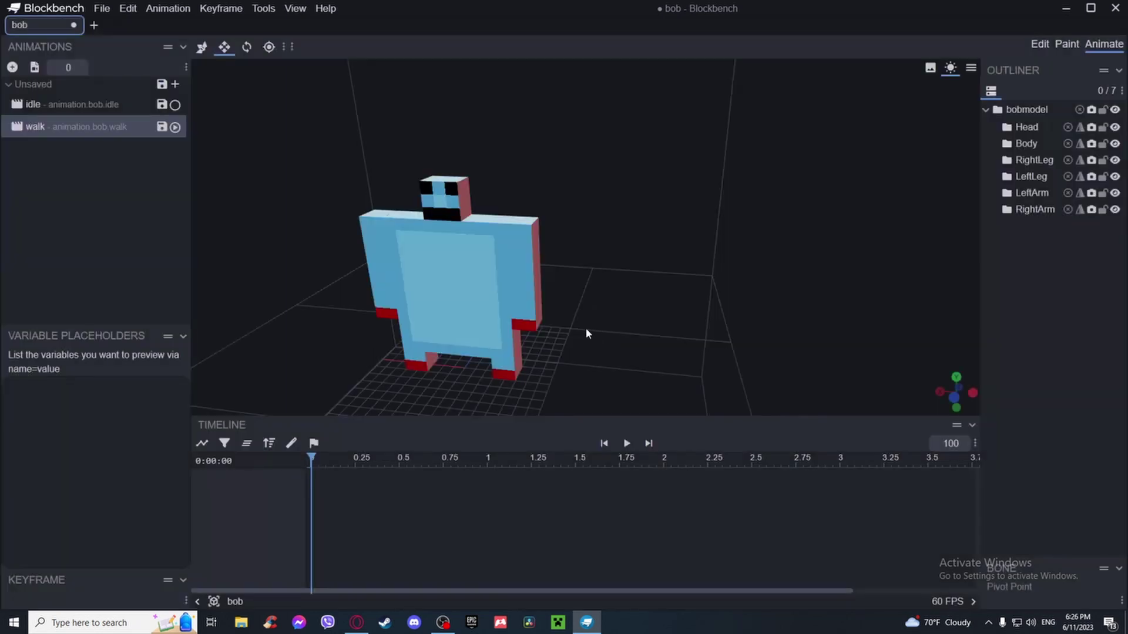
- Add the LeftLeg, LeftArm, RightLeg, Body, Head, RightArm and bobmodel bones to the walk animation's timeline
drag(578, 315, 769, 301)
click(591, 358)
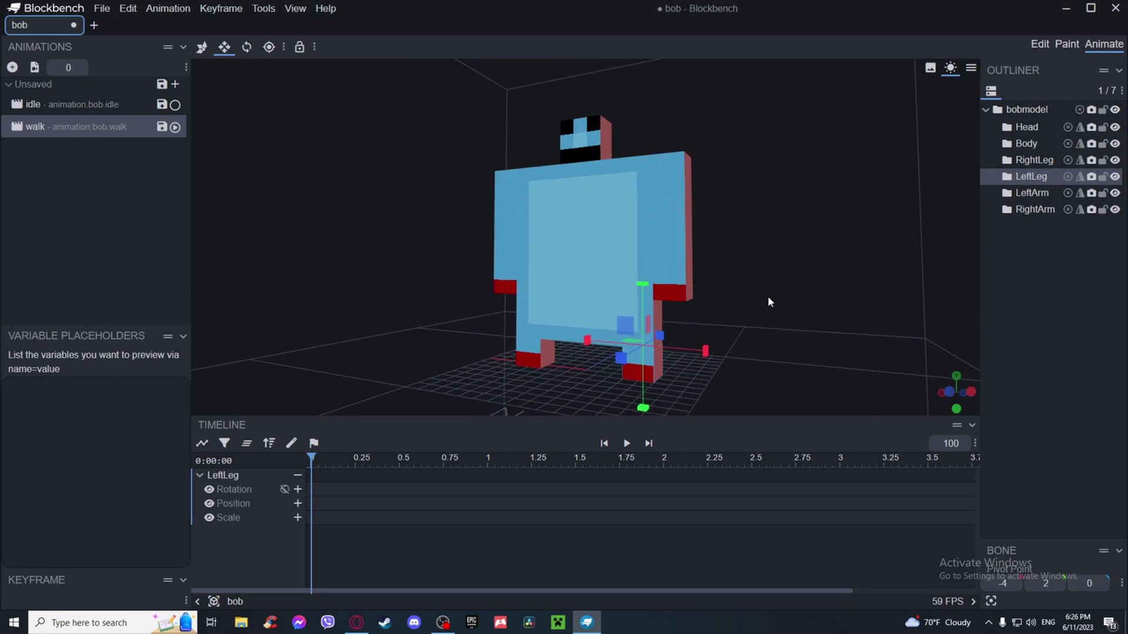
click(1010, 196)
drag(890, 218, 807, 239)
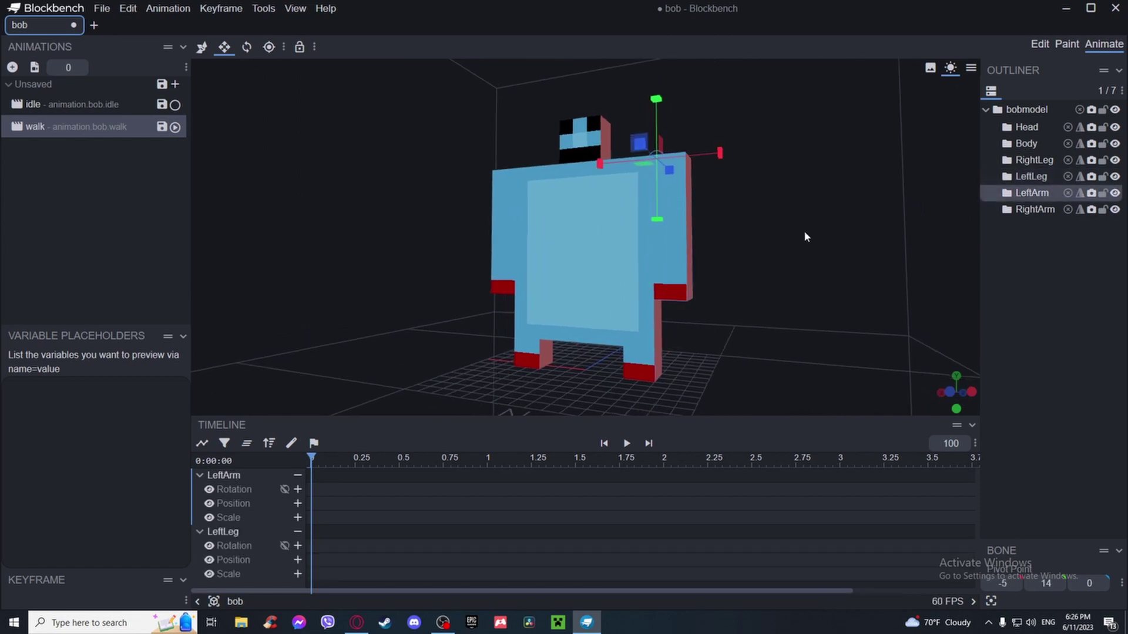
click(1022, 177)
click(1035, 162)
click(1032, 145)
click(1030, 131)
click(1032, 209)
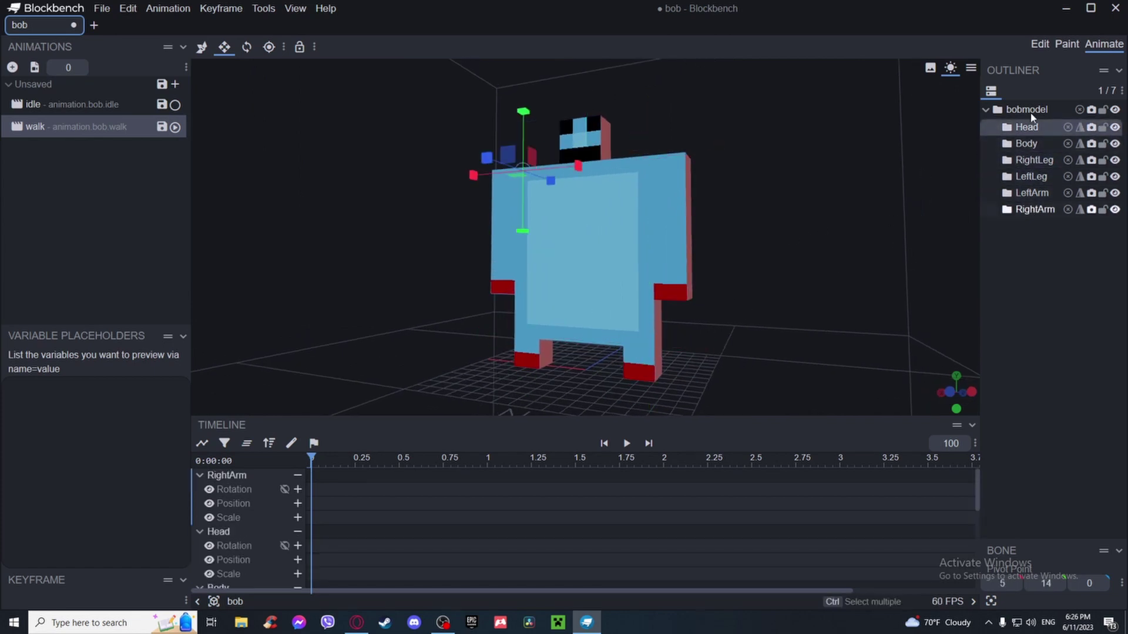
click(1029, 112)
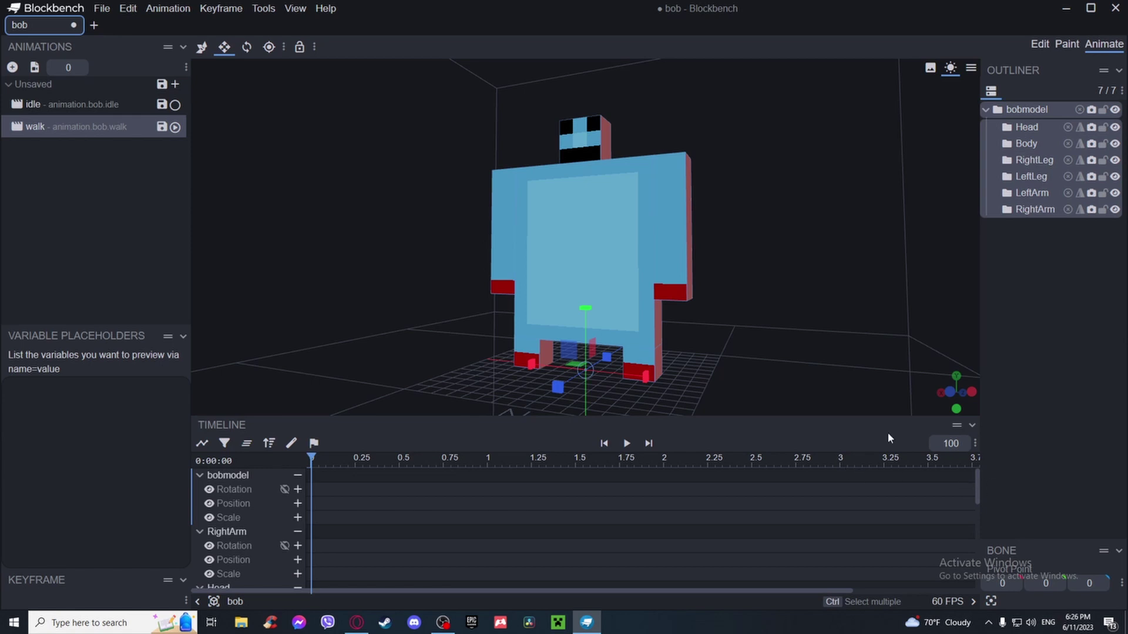
- Keyframe the LeftLeg's rotation at 0 at the start and swing it to -27.5 degrees on X at 0.25 seconds
click(633, 364)
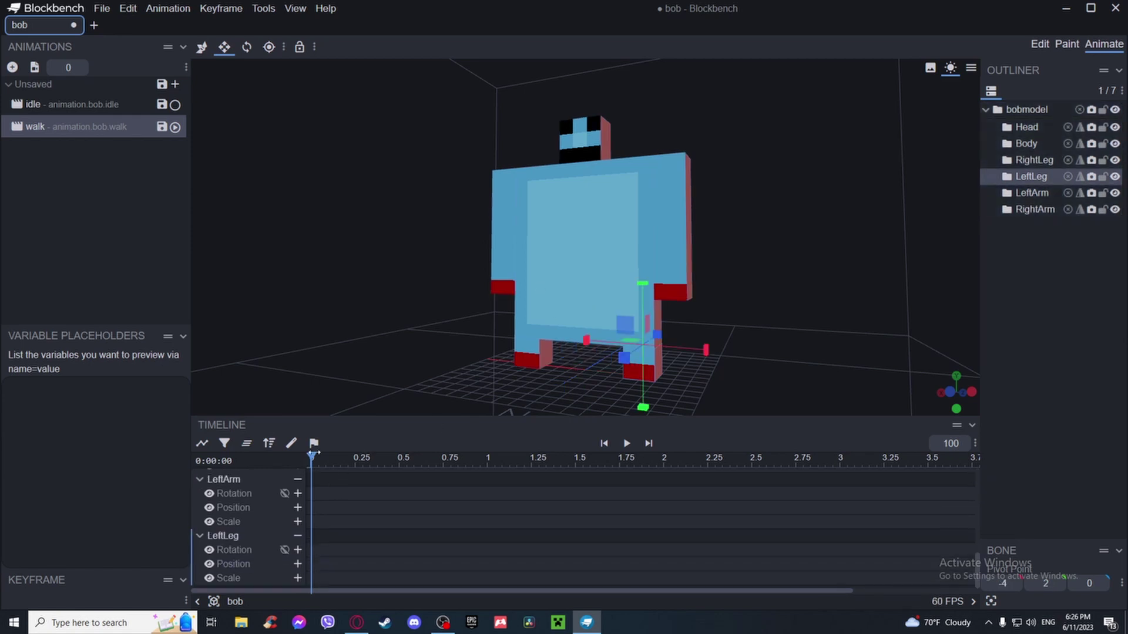
drag(792, 357, 740, 326)
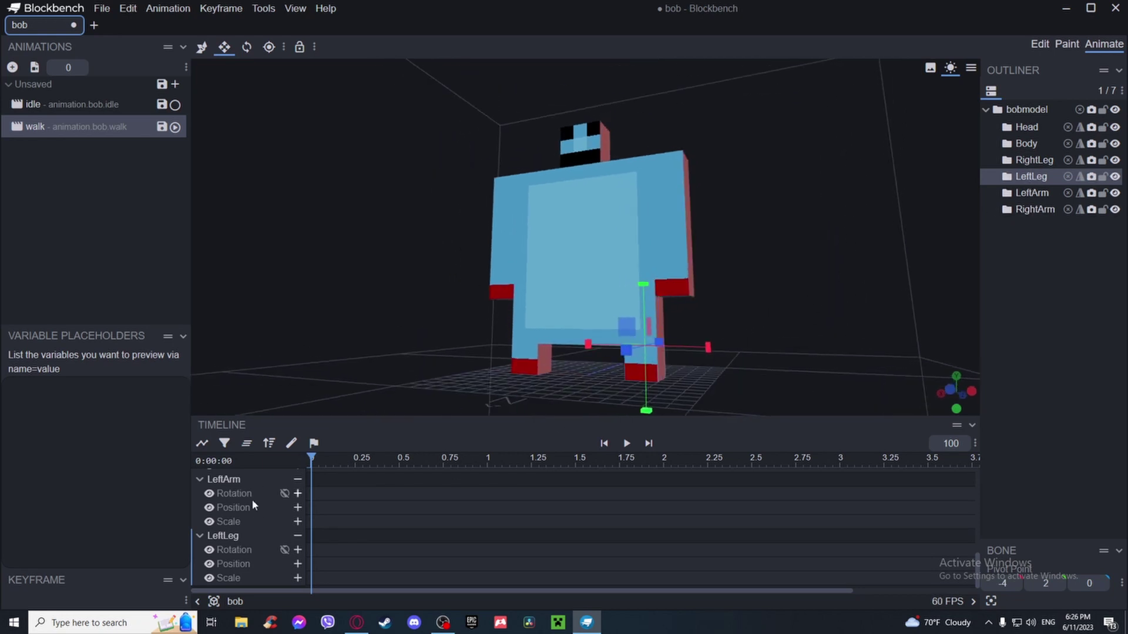
click(298, 551)
drag(756, 339, 360, 456)
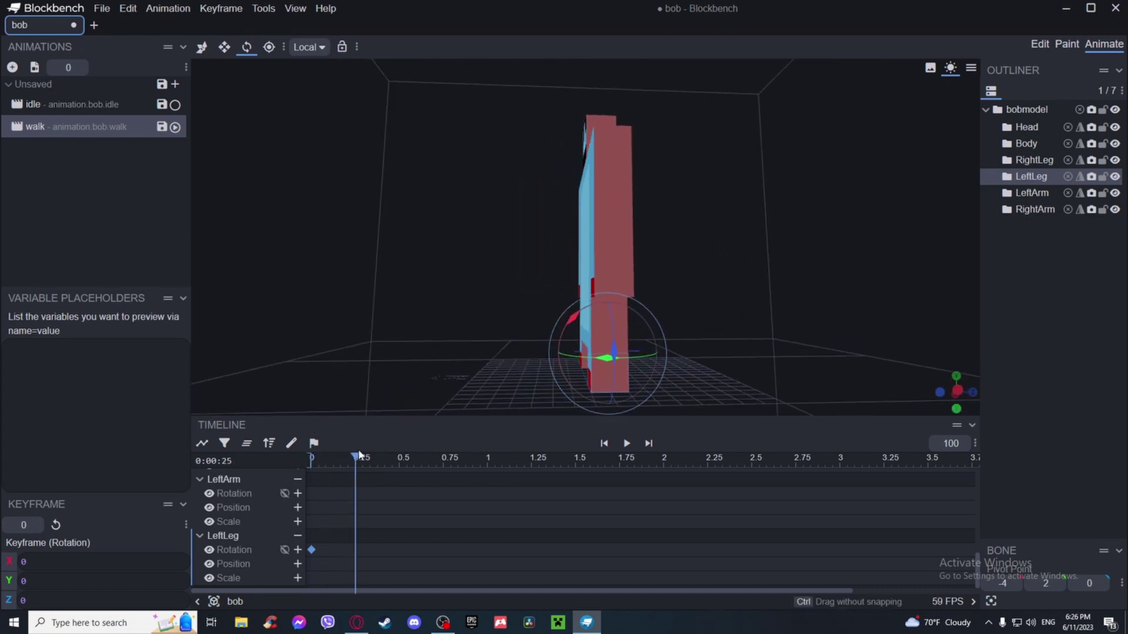
drag(573, 320, 592, 312)
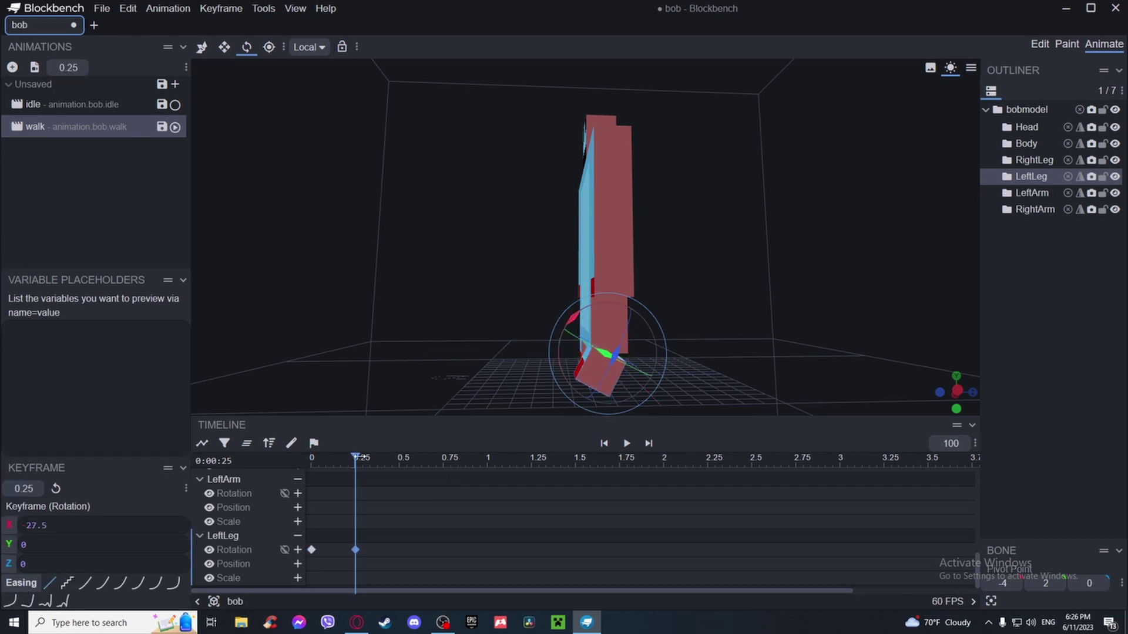
- Copy the LeftLeg's starting zero rotation keyframe to 0.5 seconds in the walk animation
click(312, 550)
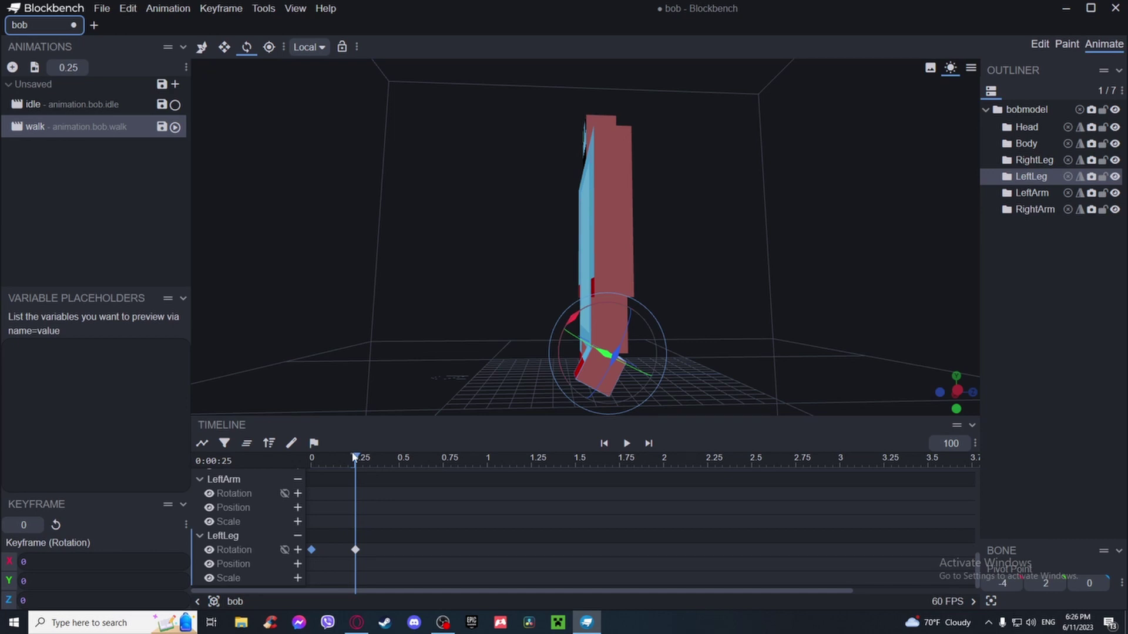
drag(355, 457, 441, 463)
key(ctrl+v)
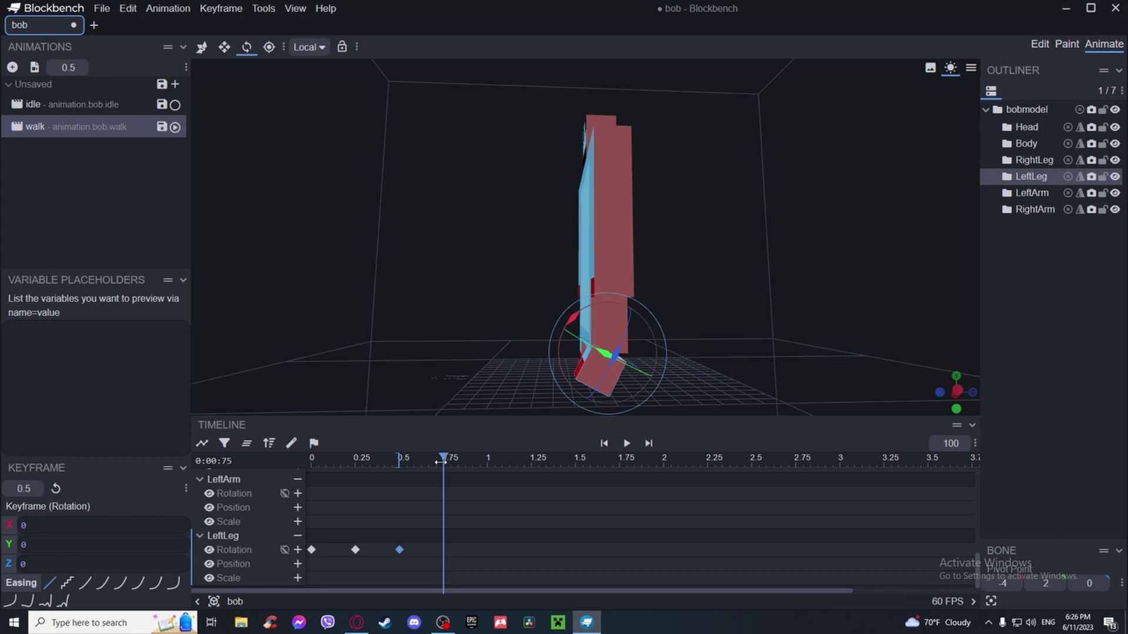
- Swing the LeftLeg the opposite way with a rotation keyframe of 32.5 degrees on X at 0.75 seconds
click(312, 550)
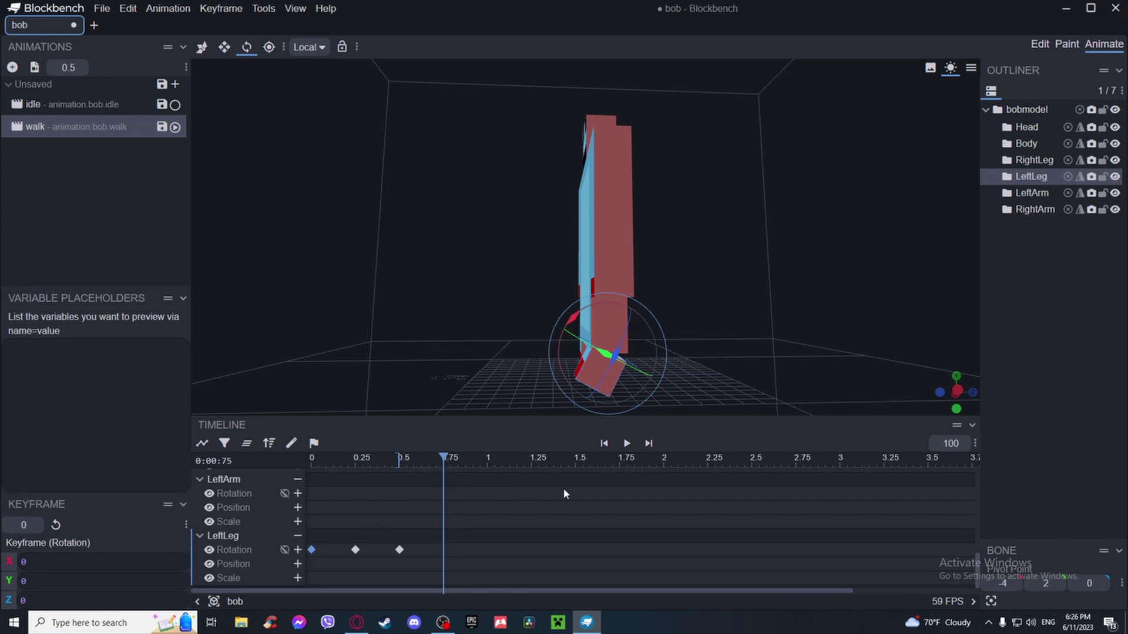
click(438, 457)
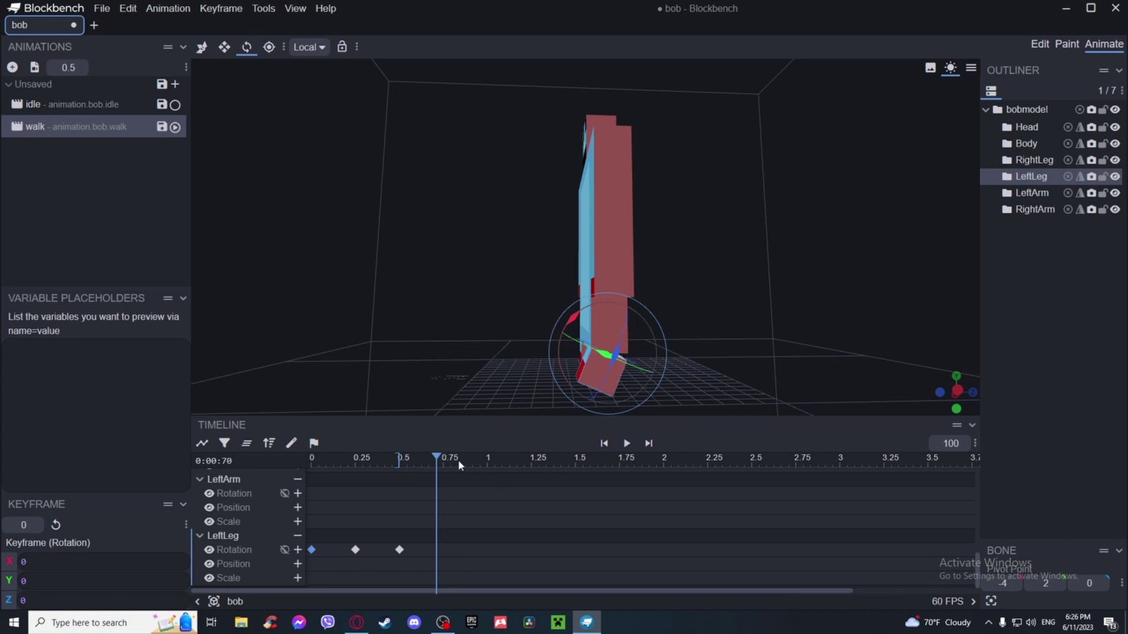
click(445, 460)
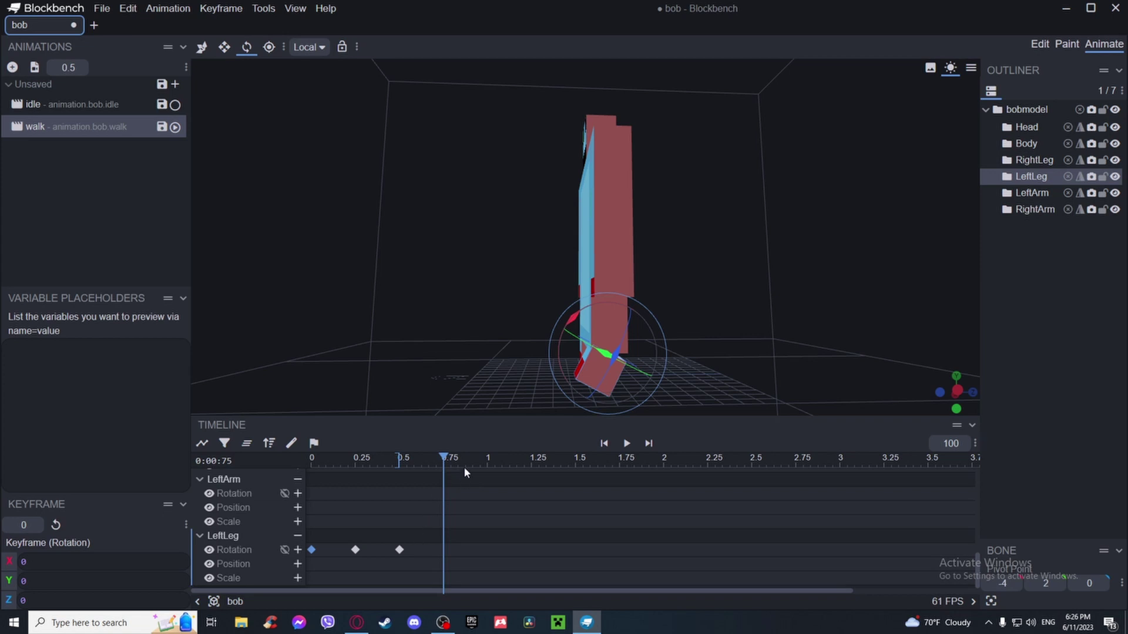
drag(572, 327, 574, 363)
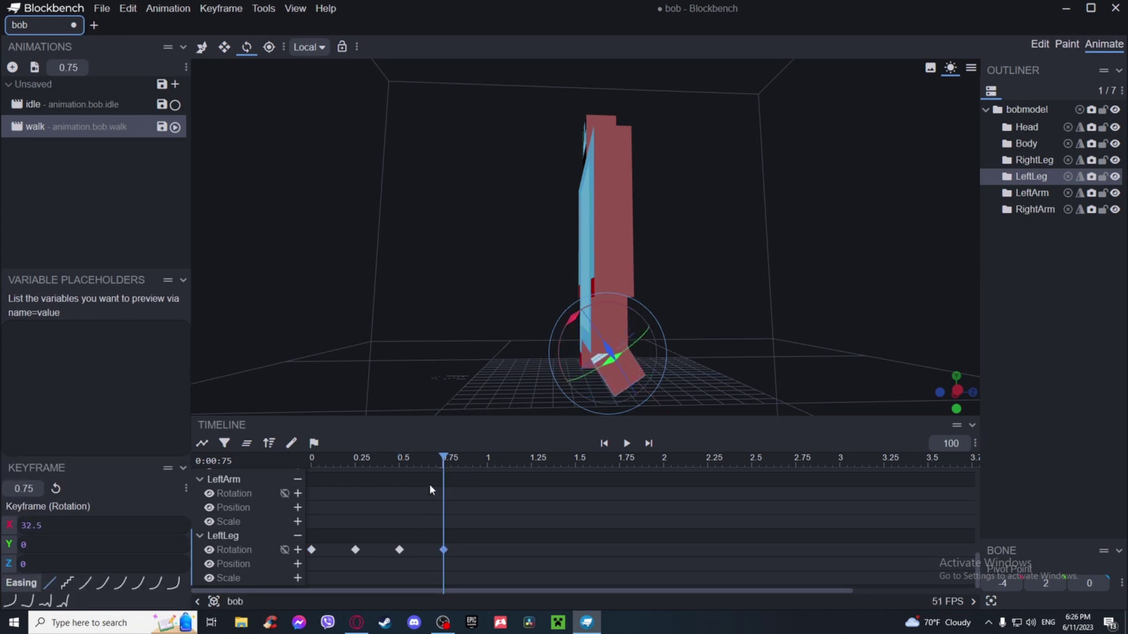
- Paste the LeftLeg's zero rotation keyframe at 1 second and play the walk animation to check the leg swing
drag(445, 458, 311, 470)
key(ctrl+v)
click(626, 443)
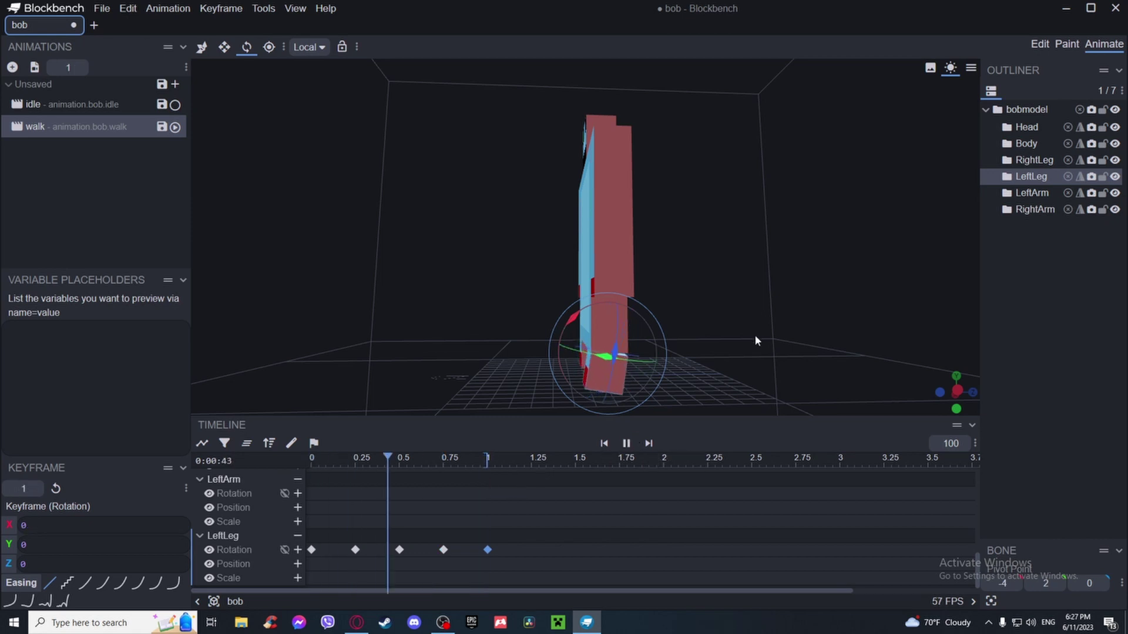
drag(755, 334, 738, 329)
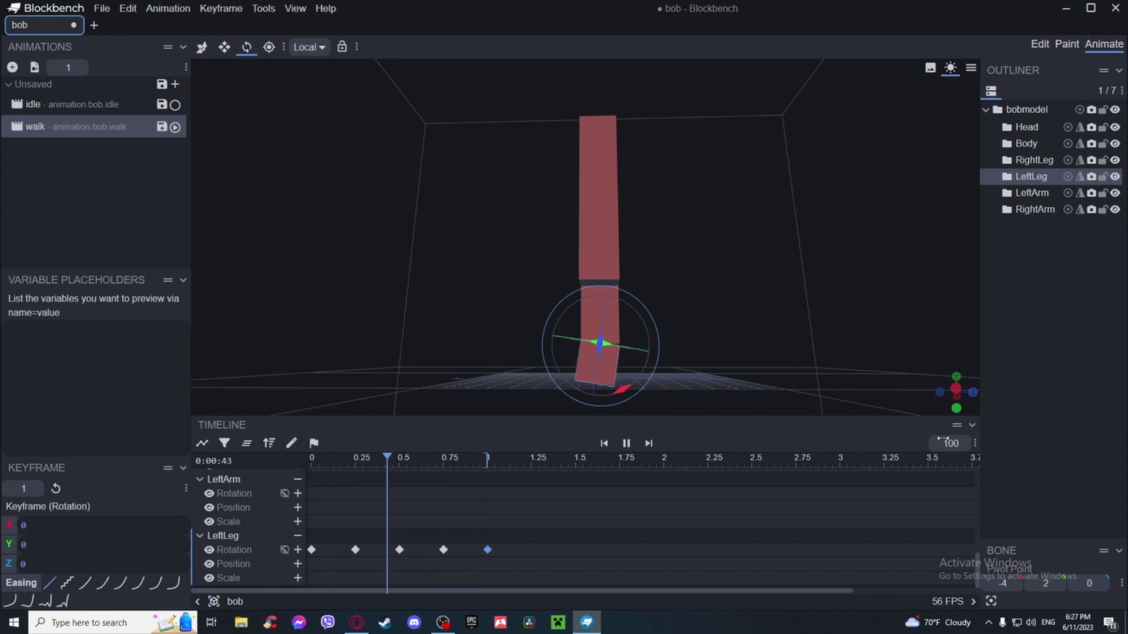
click(686, 270)
drag(689, 277, 782, 277)
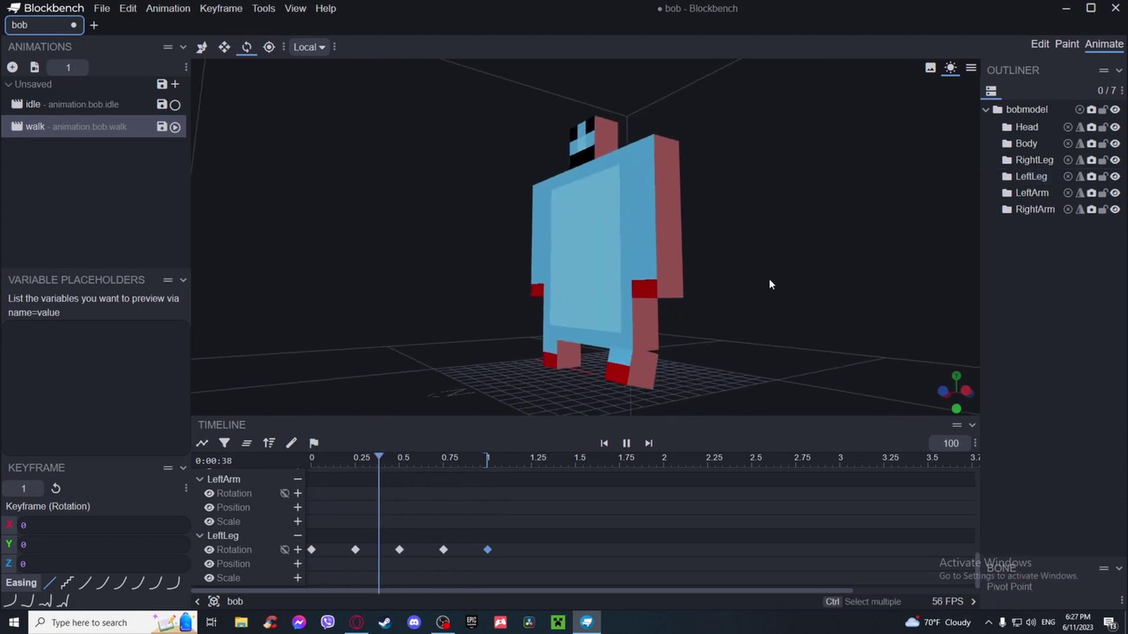
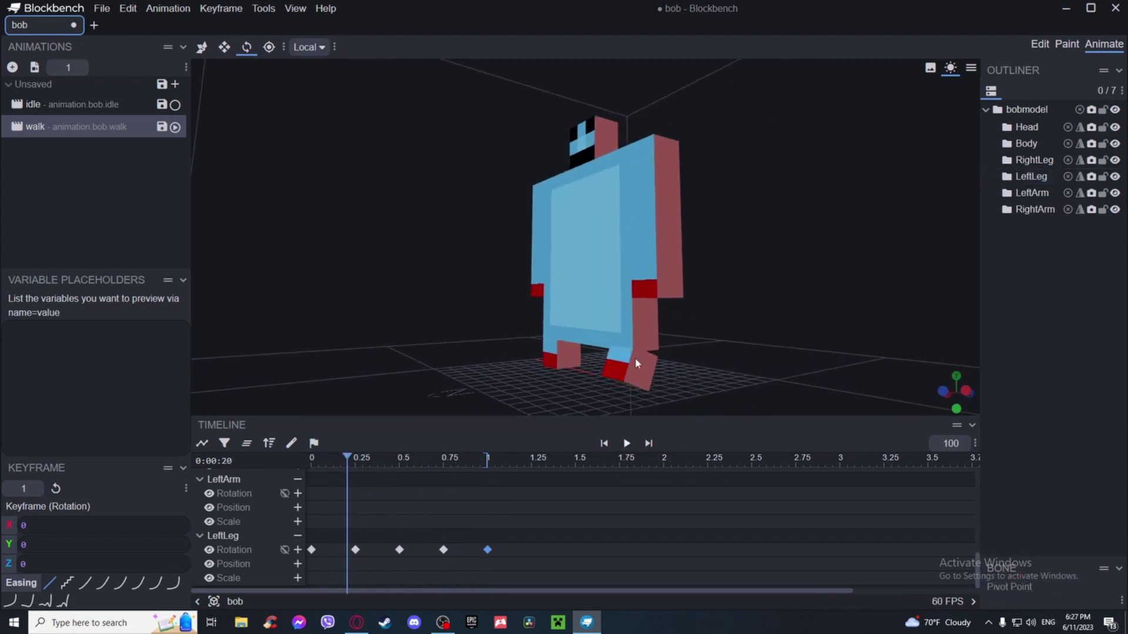
- Add a zero rotation keyframe to the RightLeg at the start of the walk animation
drag(645, 403, 629, 365)
click(546, 369)
drag(546, 369, 655, 323)
drag(350, 460, 292, 473)
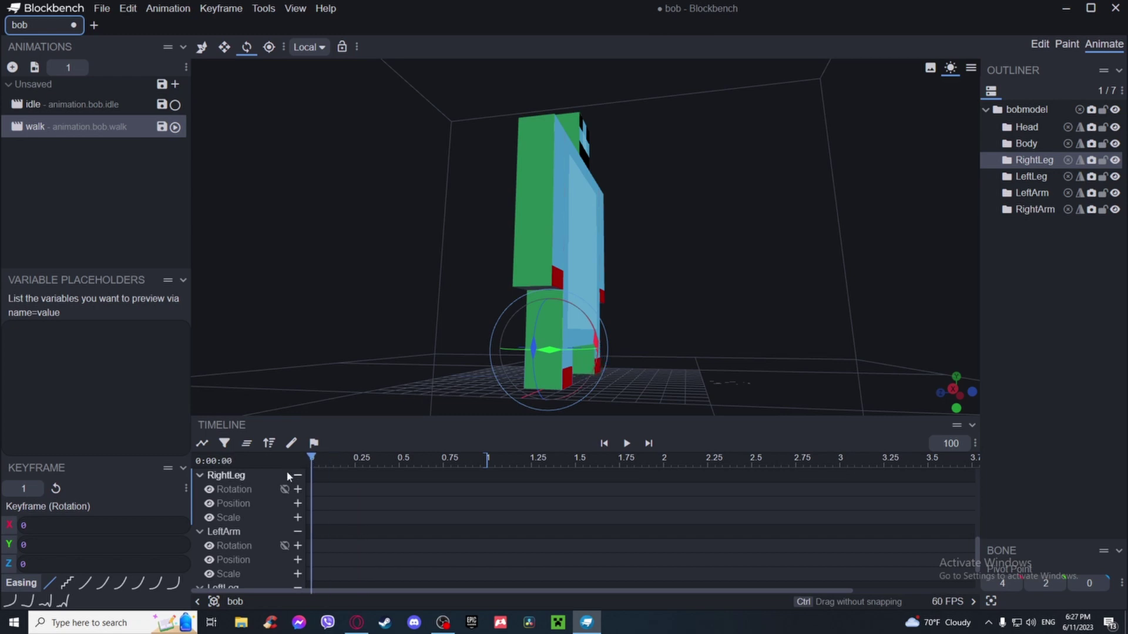
drag(672, 295, 599, 339)
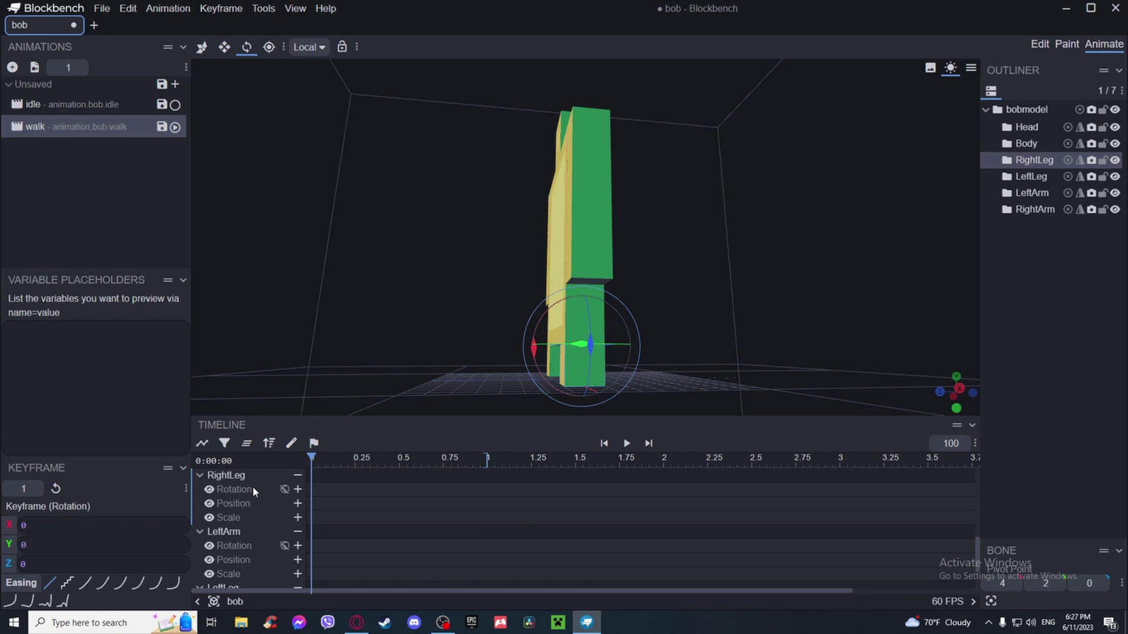
click(298, 489)
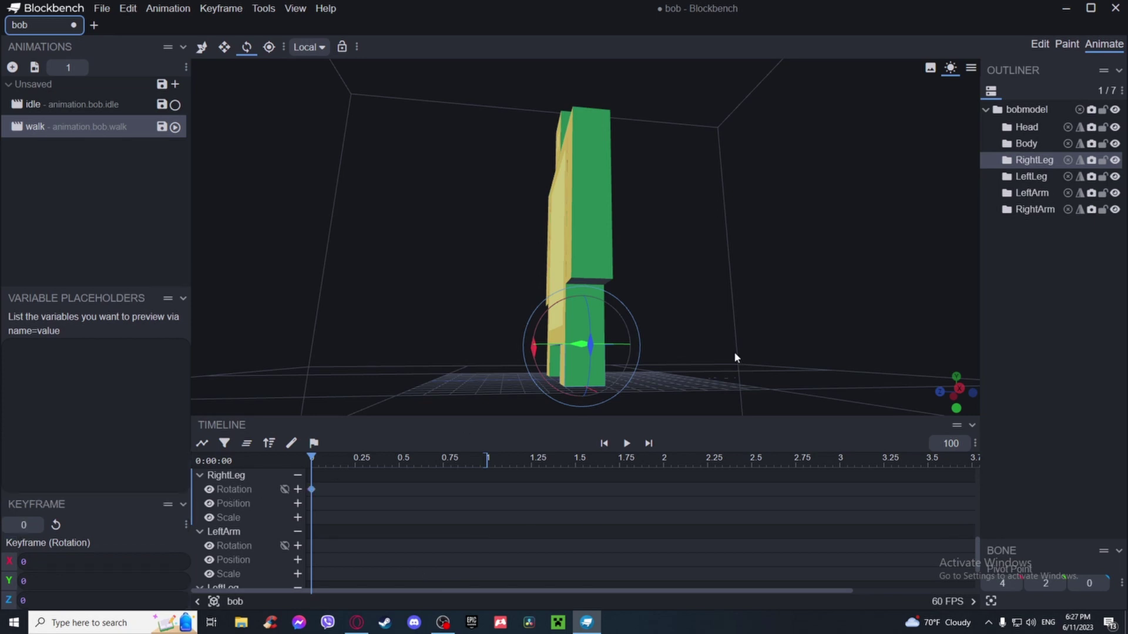
- Swing the RightLeg to 35 degrees on X with a rotation keyframe at 0.25 seconds
drag(736, 353, 600, 383)
drag(346, 459, 355, 458)
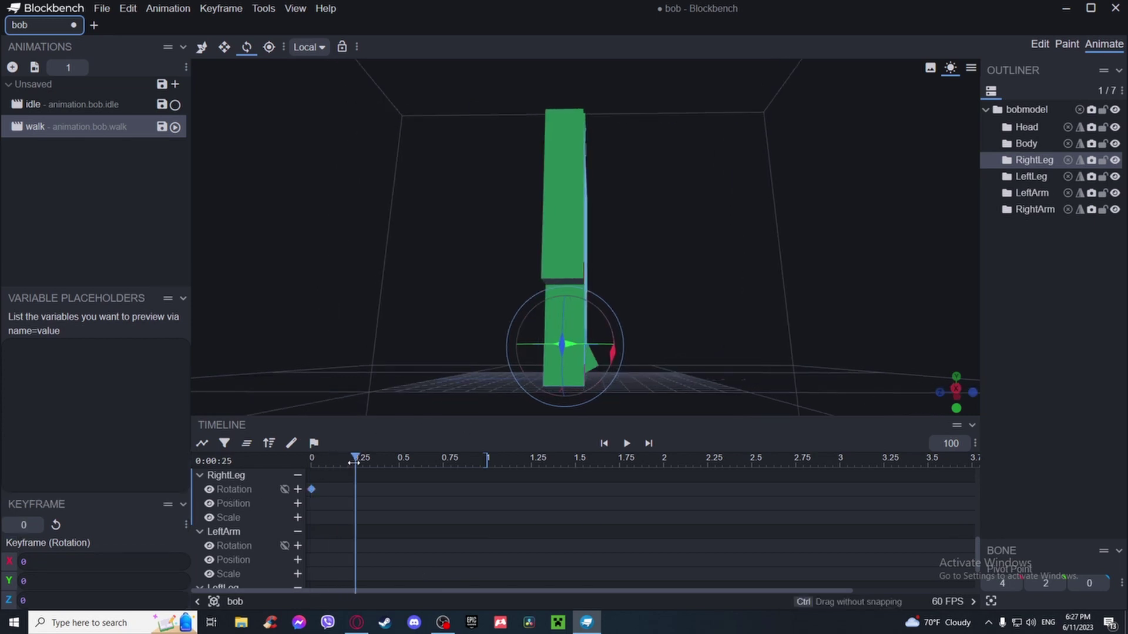
drag(607, 357, 588, 381)
- Copy the RightLeg's starting zero rotation keyframe to 0.5 seconds
drag(354, 458, 399, 457)
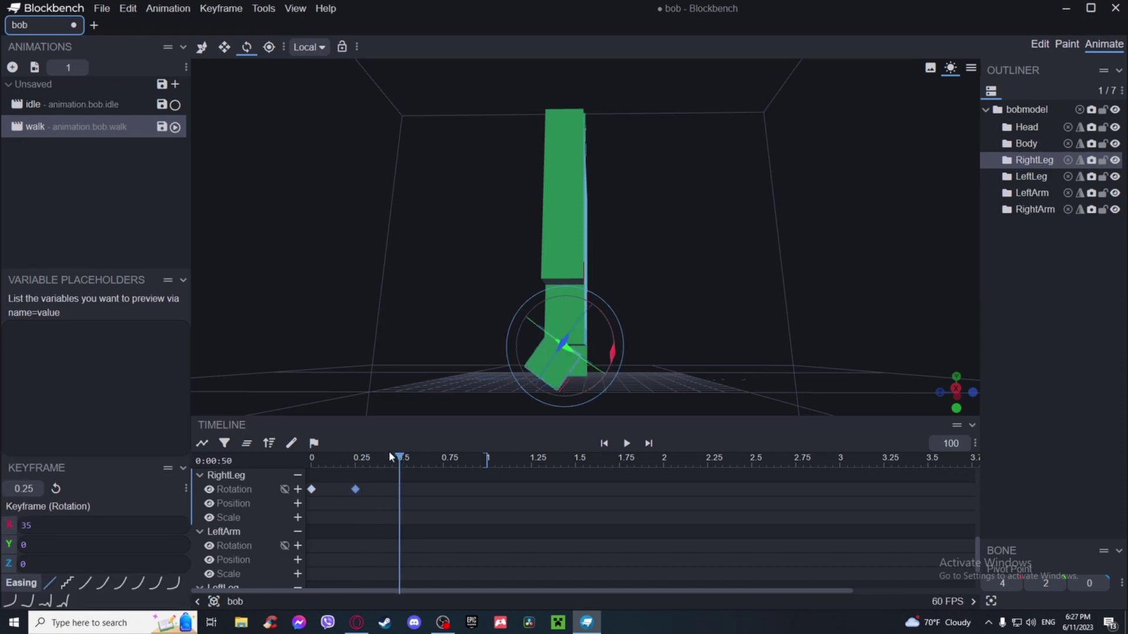
click(311, 489)
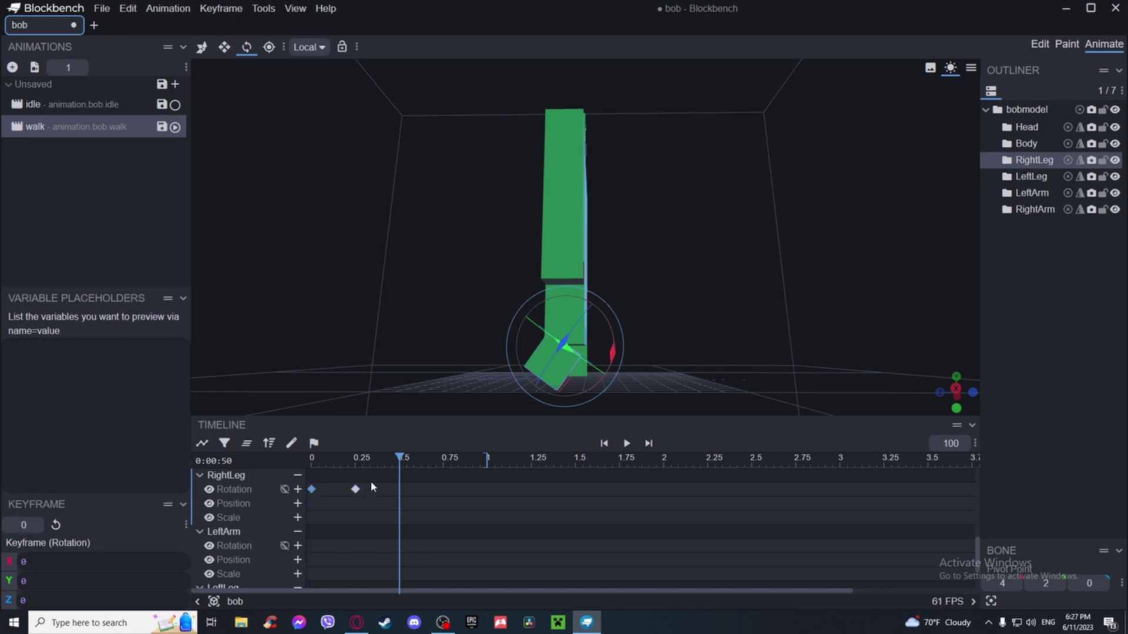
key(ctrl+c)
key(ctrl+v)
- Swing the RightLeg the opposite way with a rotation keyframe of -30 degrees on X at 0.75 seconds
drag(400, 458, 444, 458)
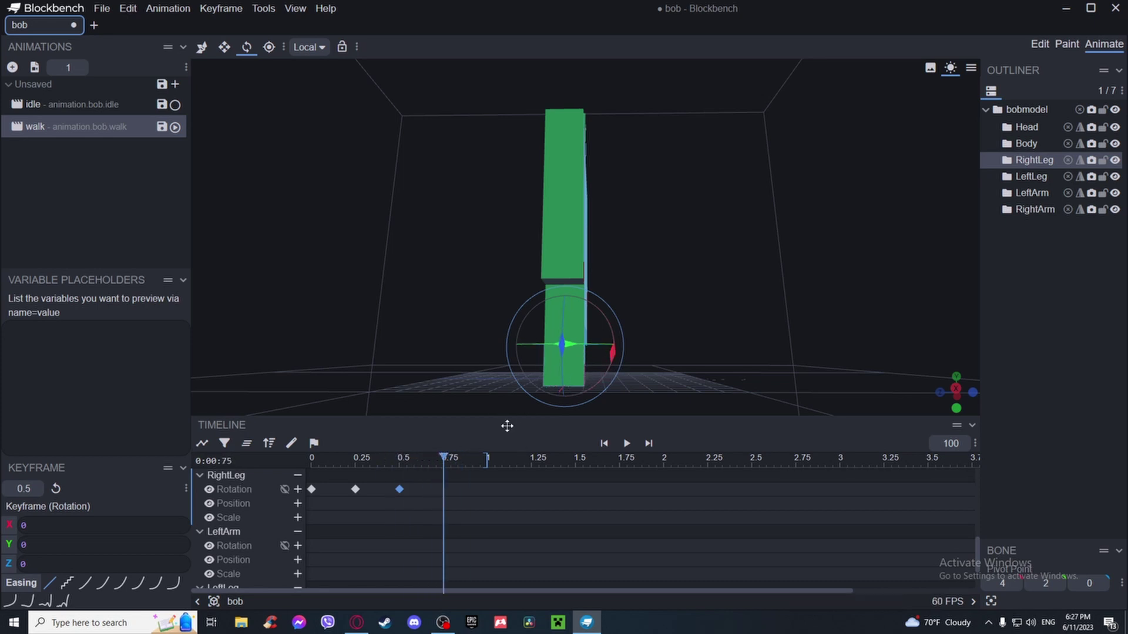
drag(601, 357, 618, 329)
drag(640, 329, 725, 320)
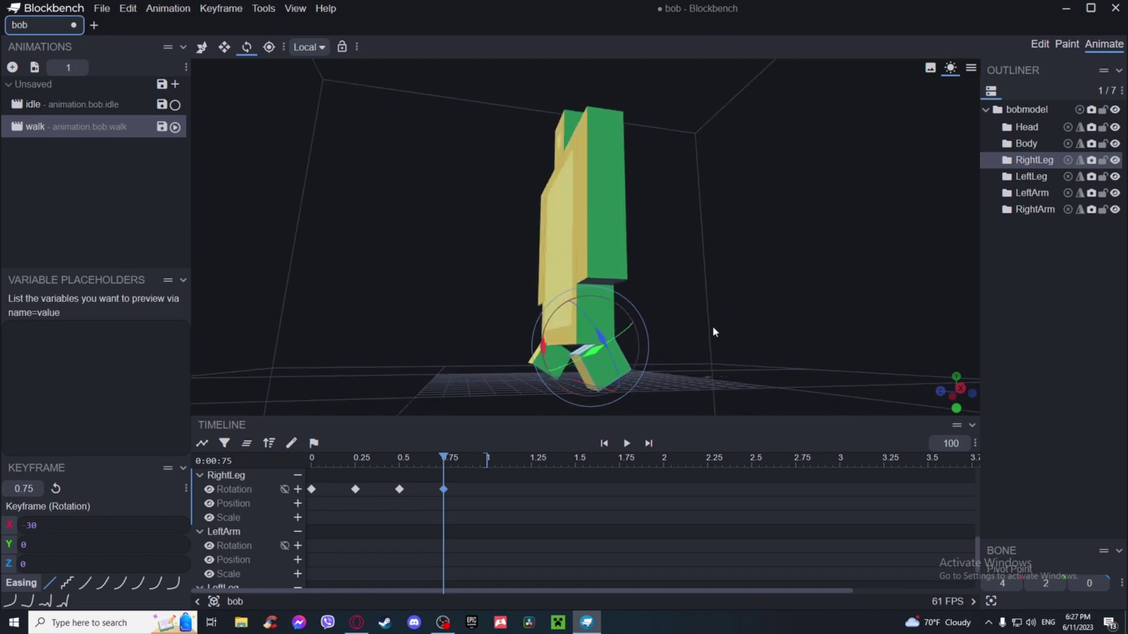
- Paste the RightLeg's zero rotation keyframe at 1 second to close the walk loop
drag(446, 461, 488, 460)
key(ctrl+v)
drag(657, 389, 911, 418)
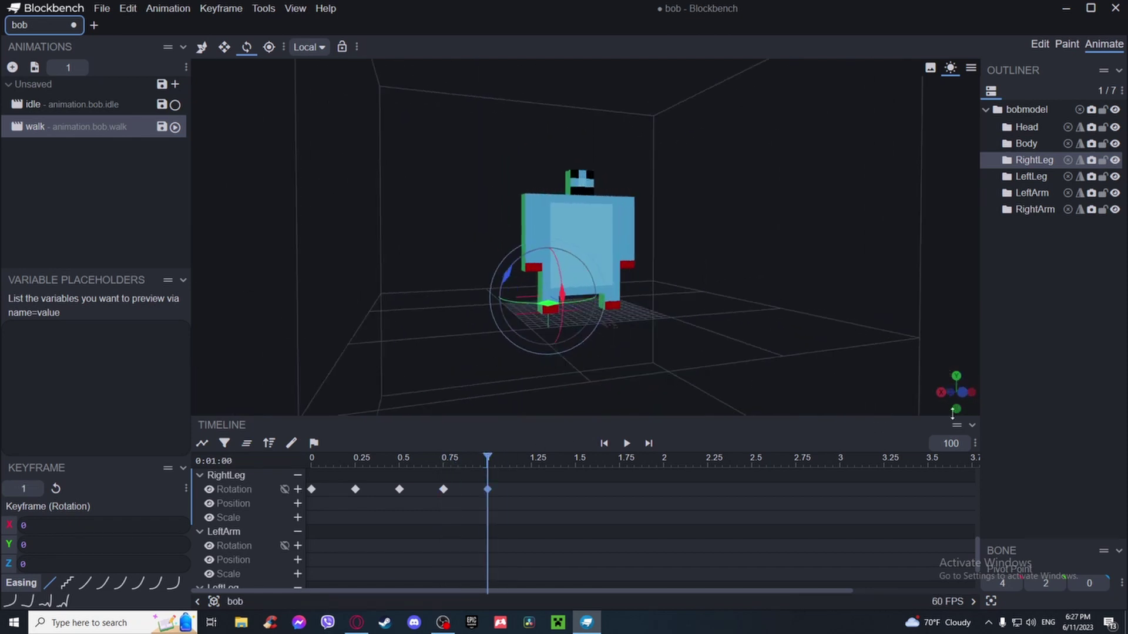
scroll(678, 338, up, 5)
- Play the walk animation to check both legs' swing, then stop it and return the playhead to the start
drag(487, 458, 362, 460)
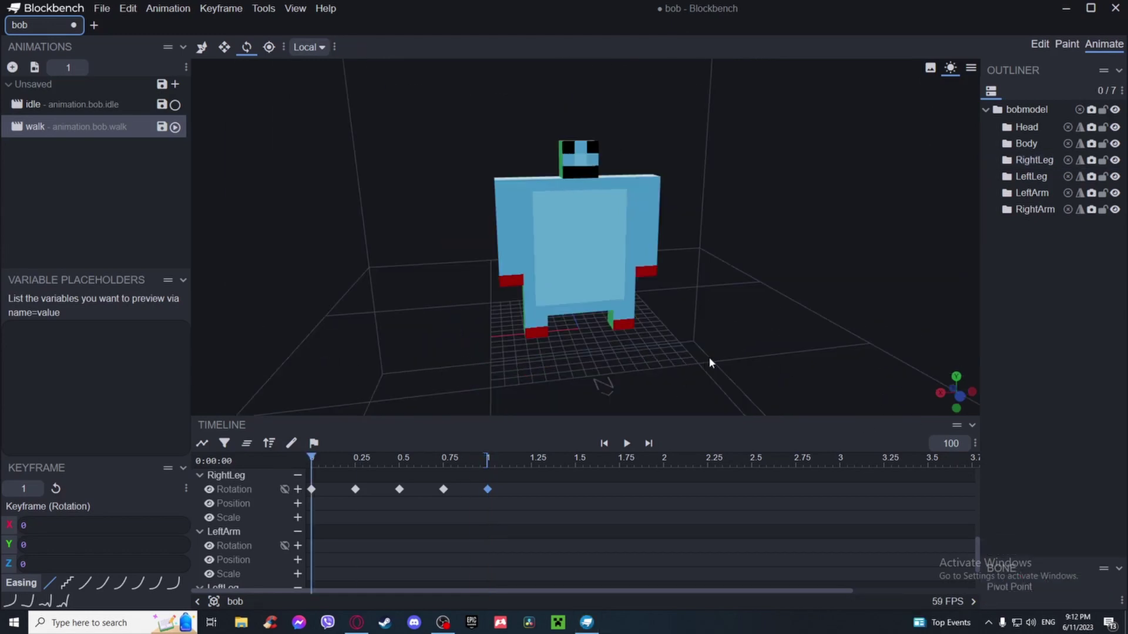
drag(708, 358, 572, 429)
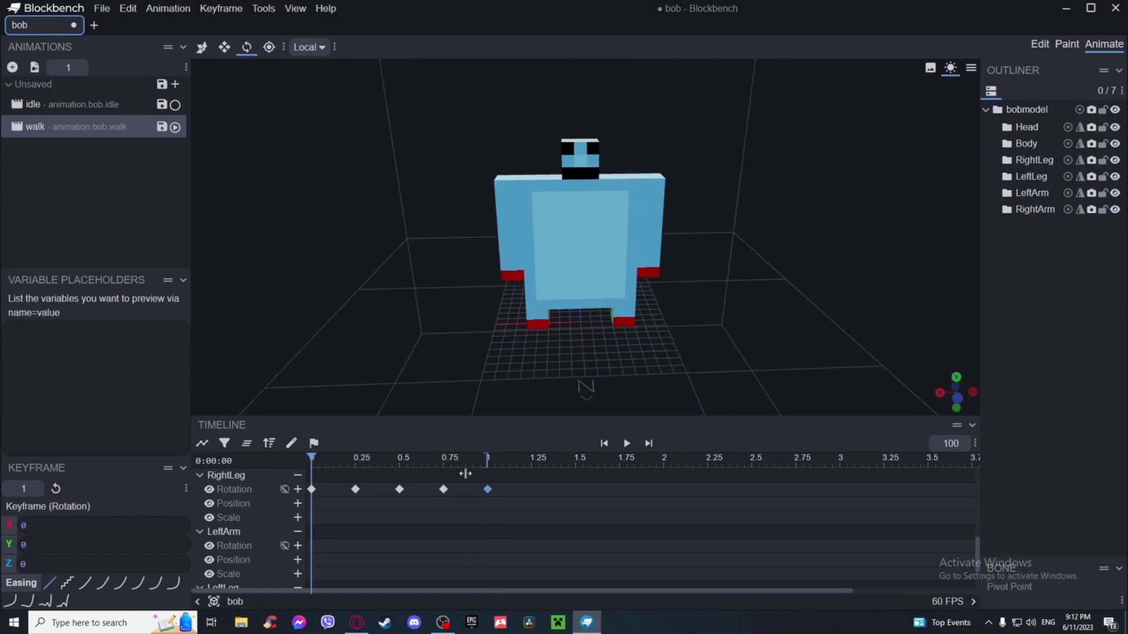
click(627, 443)
drag(622, 375, 684, 387)
key(space)
drag(370, 460, 312, 460)
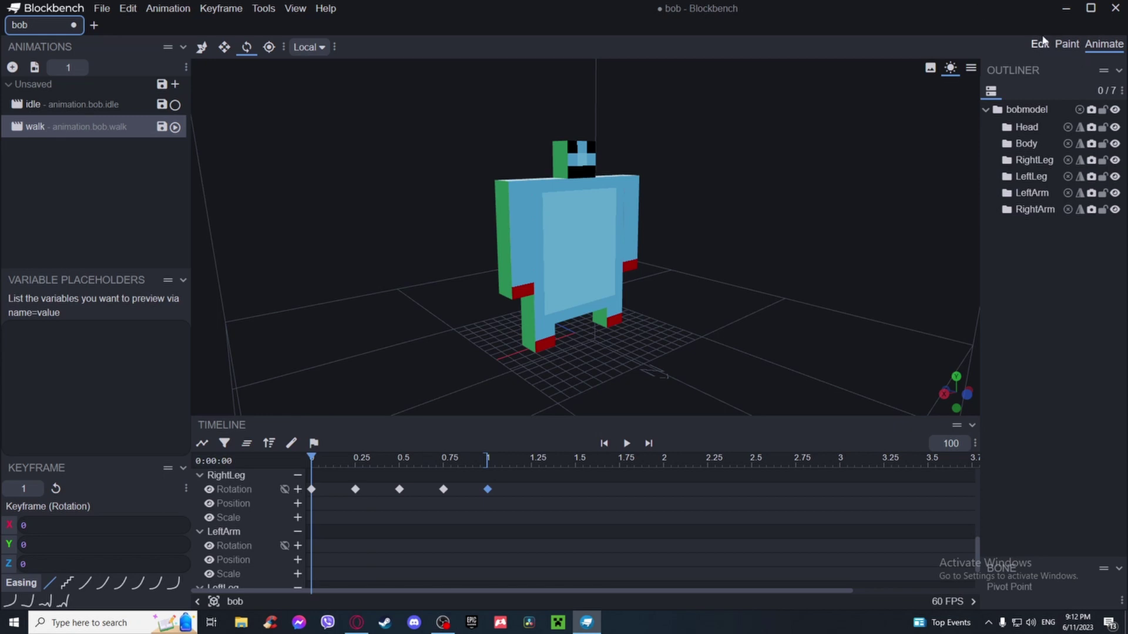
- Export the GeckoLib model as bob.geo.json into a new folder inside Downloads
click(102, 8)
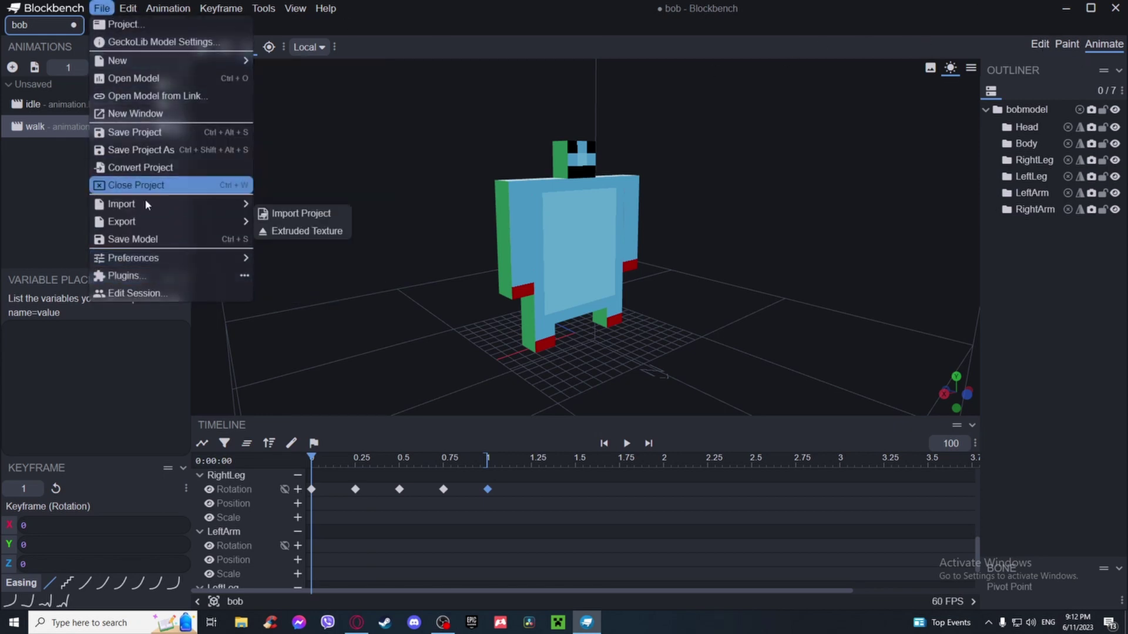
mouse_move(153, 221)
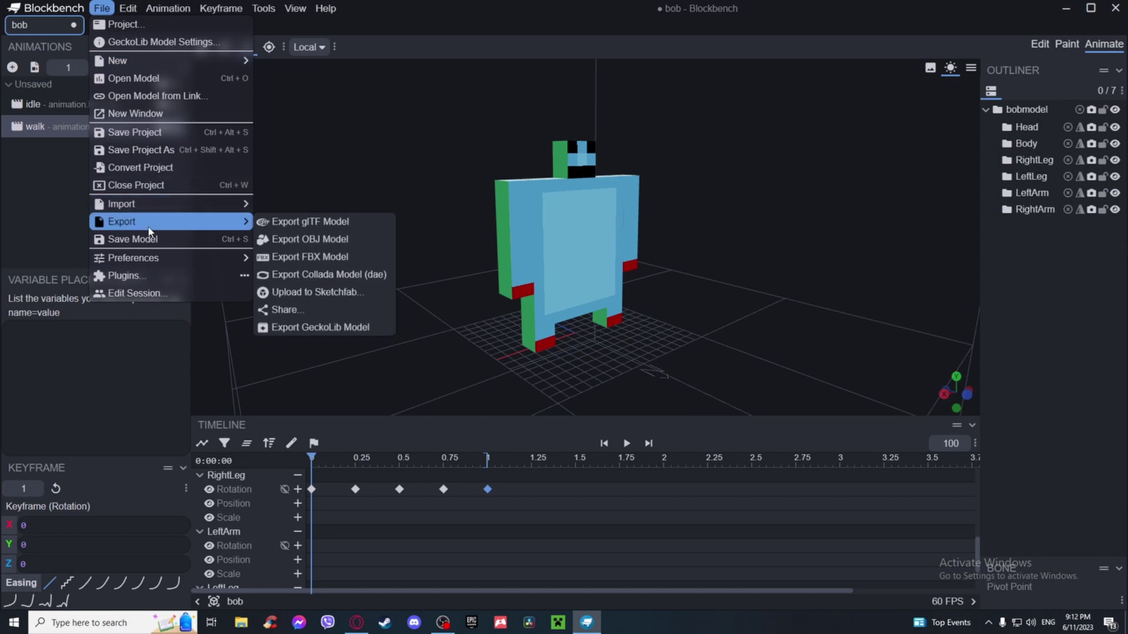
click(355, 322)
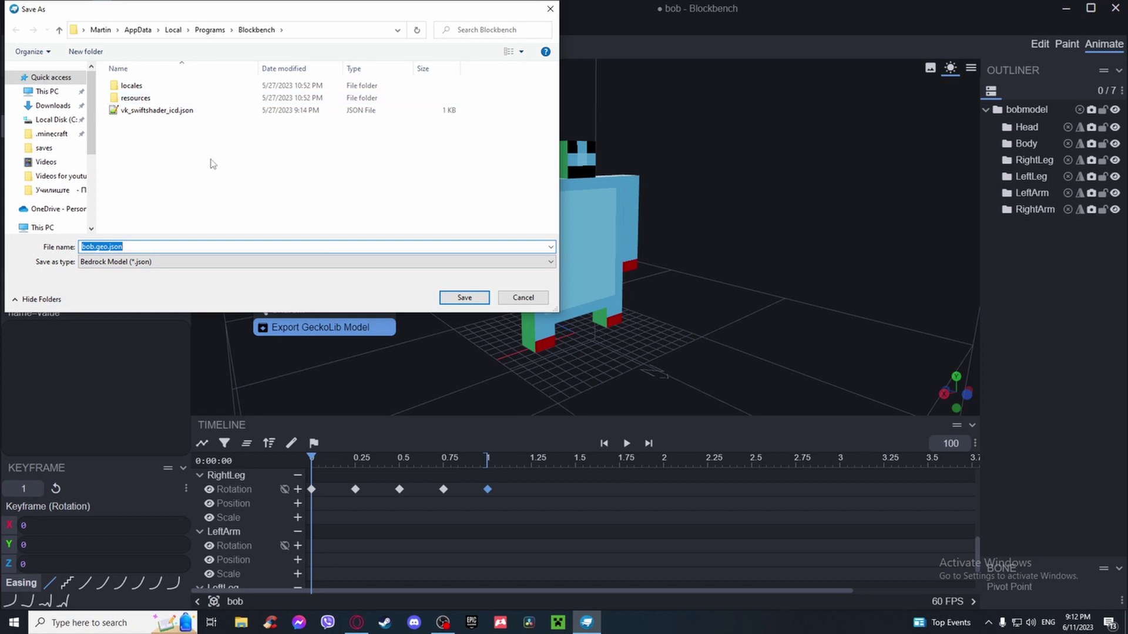
click(72, 109)
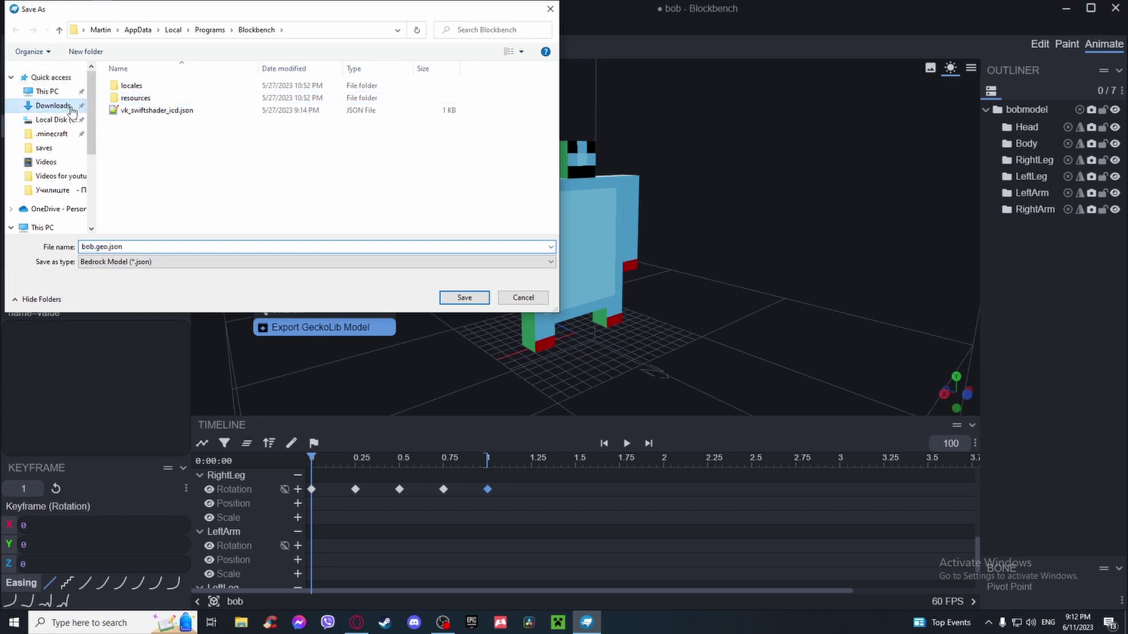
right_click(191, 125)
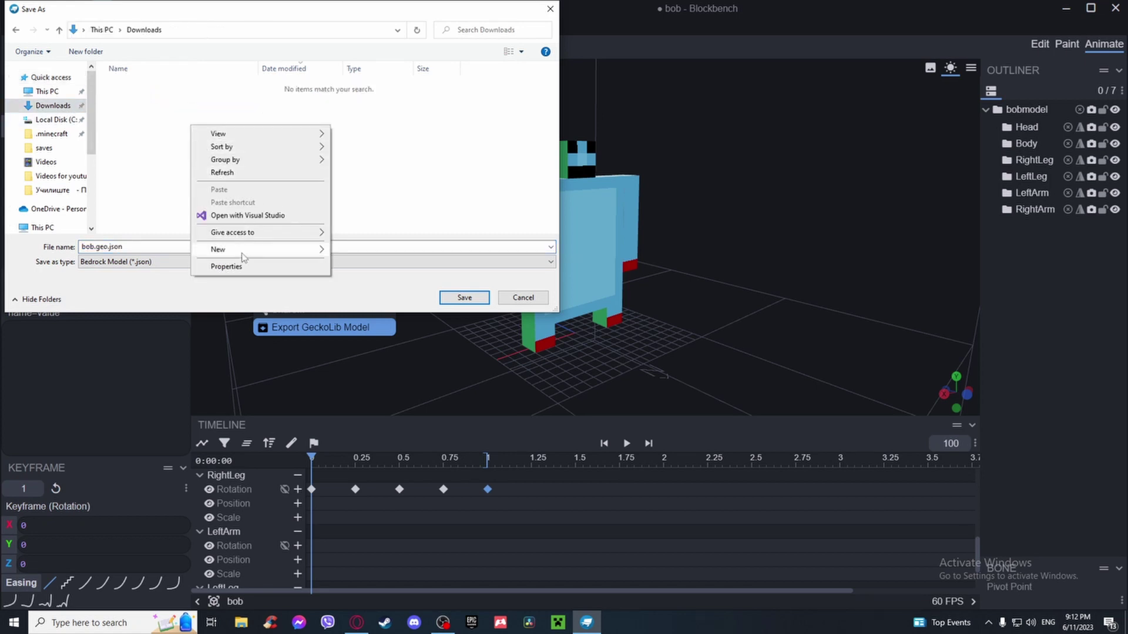
mouse_move(242, 250)
click(350, 253)
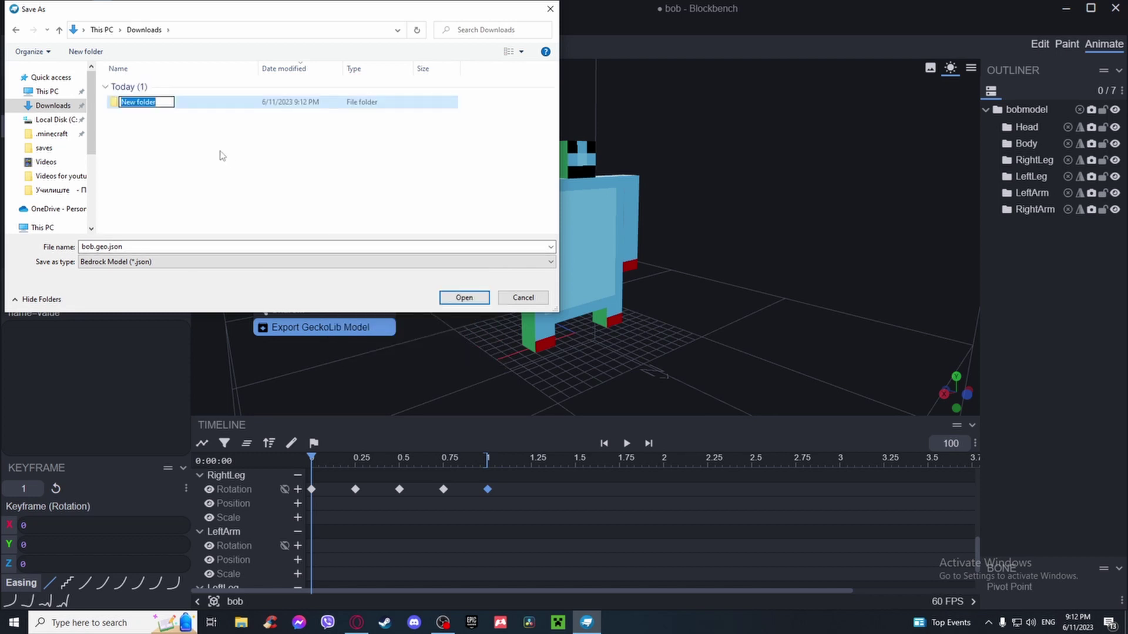
click(176, 138)
double_click(161, 103)
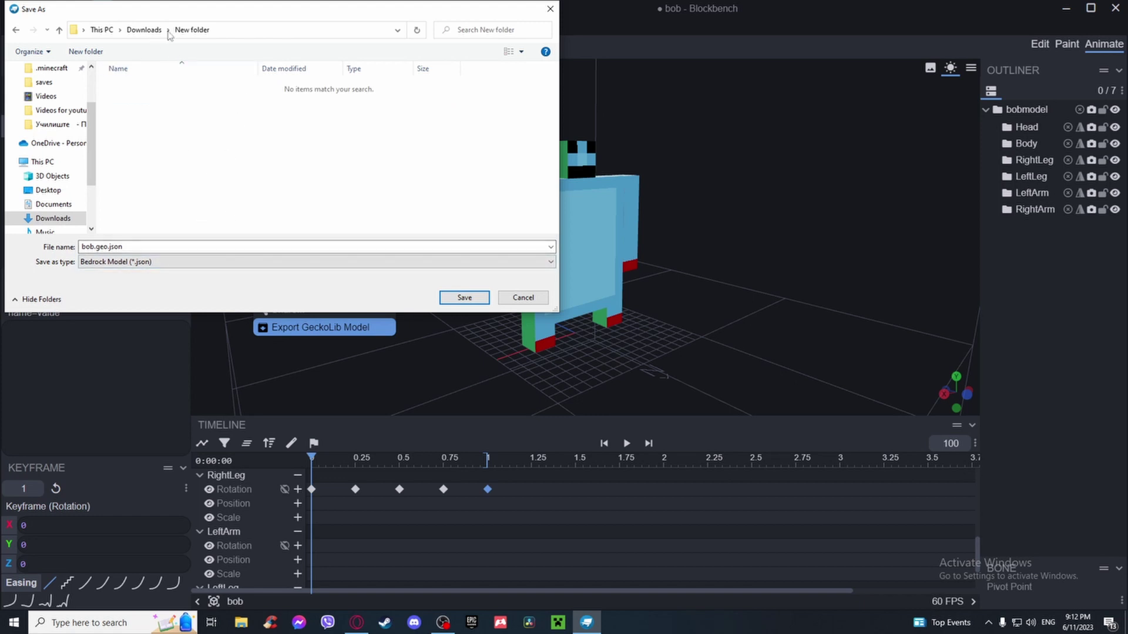
click(466, 298)
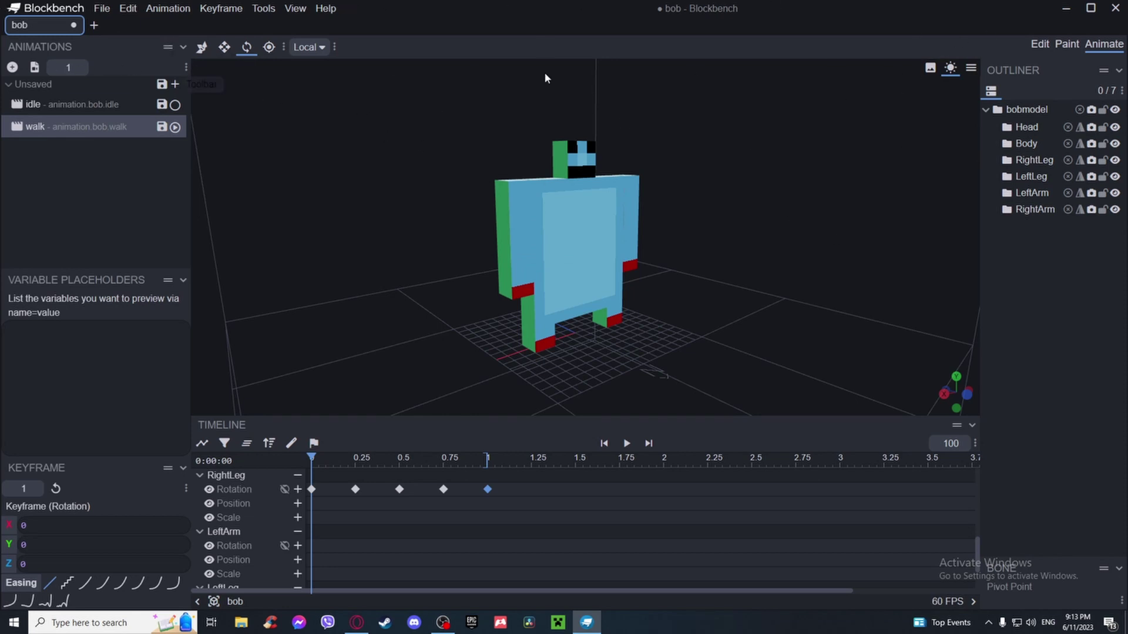
- Save the idle and walk animations as bob.animation.json and the texture as Bob_texture.png in the same new folder
click(161, 86)
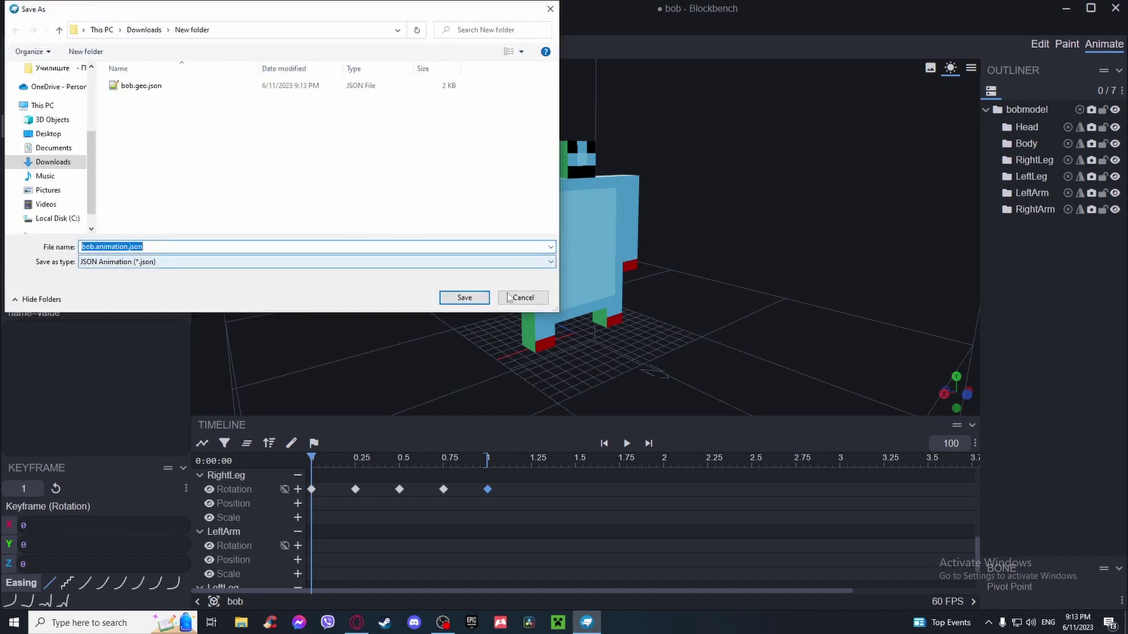
click(478, 299)
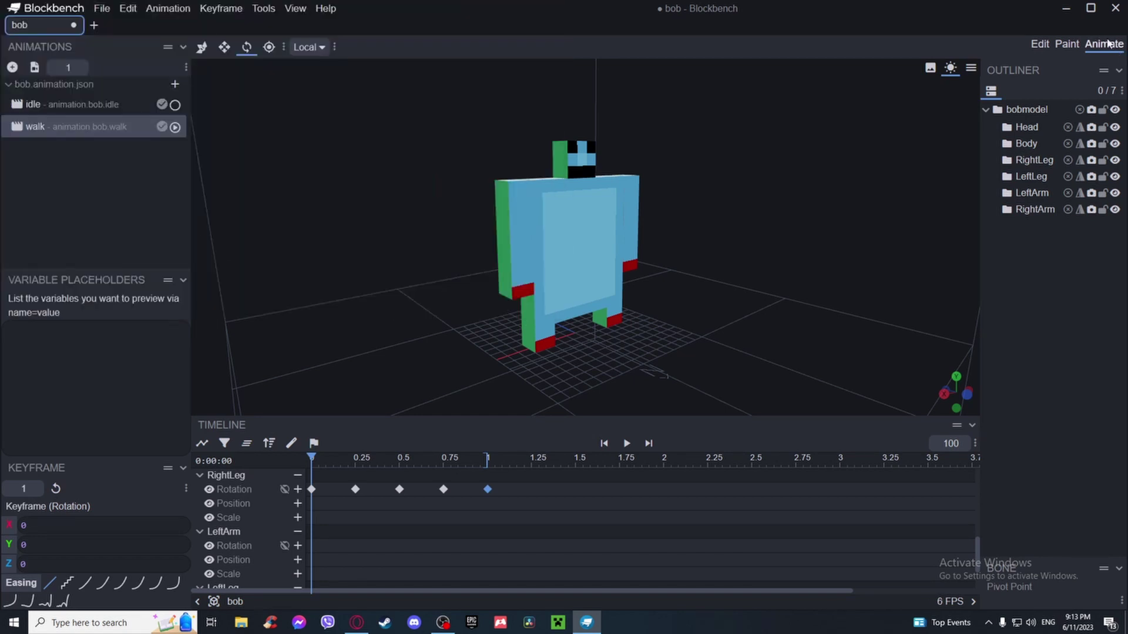
click(1066, 44)
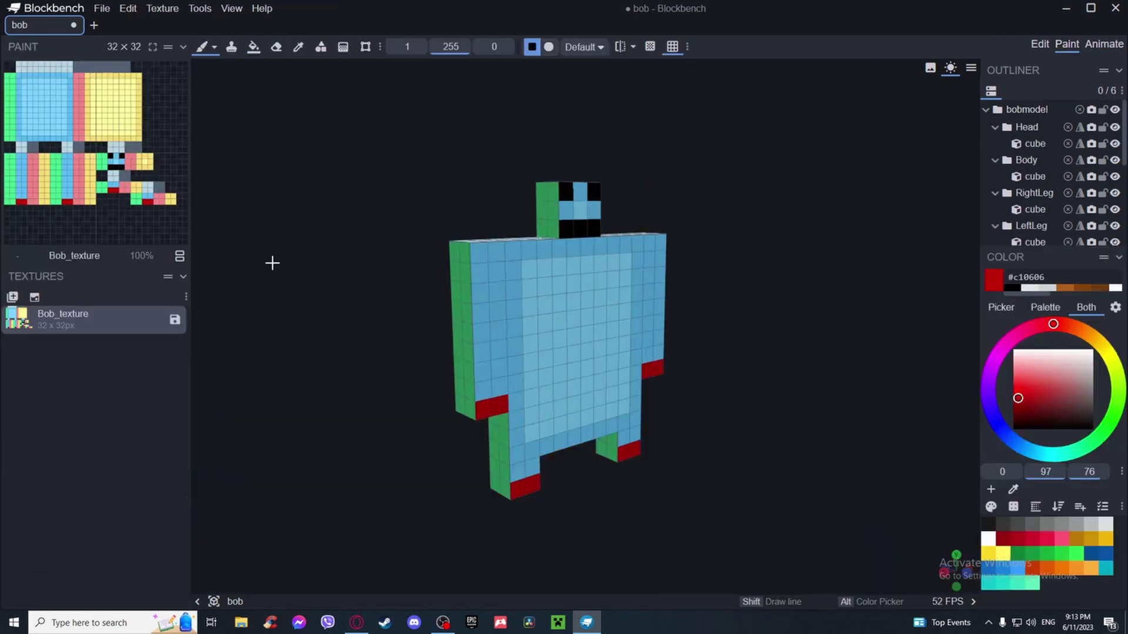
click(175, 320)
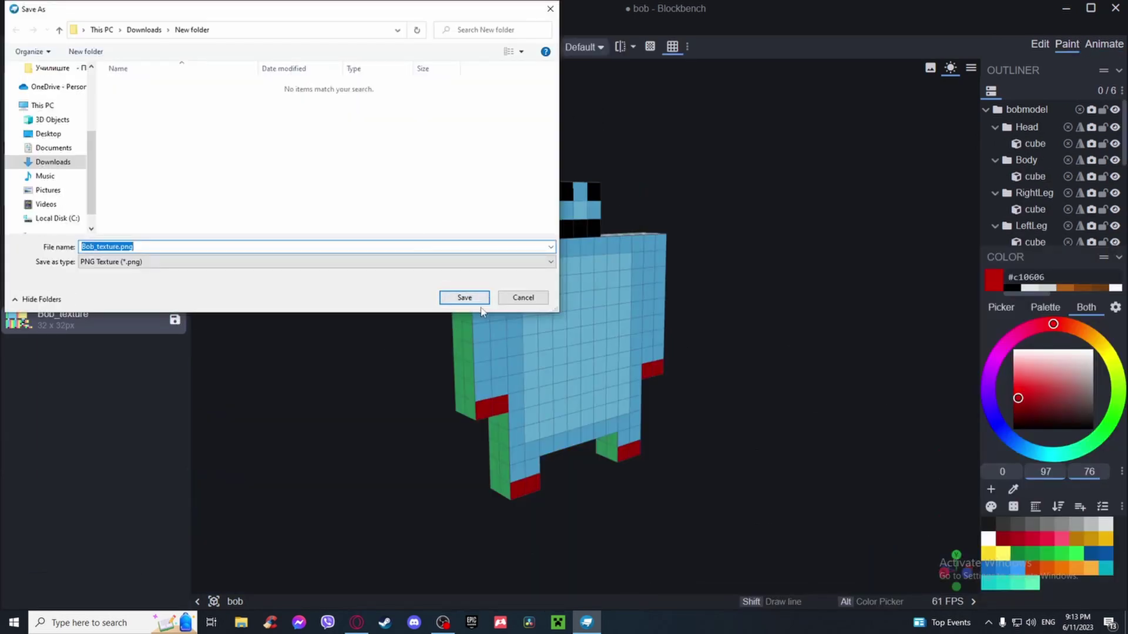
click(470, 297)
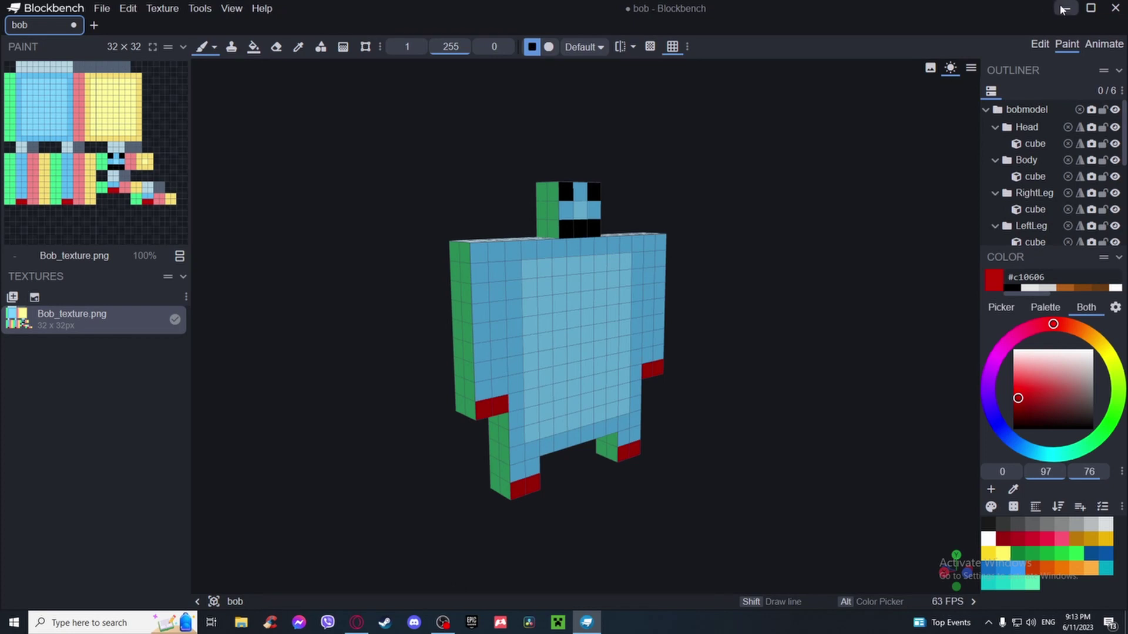
click(1094, 45)
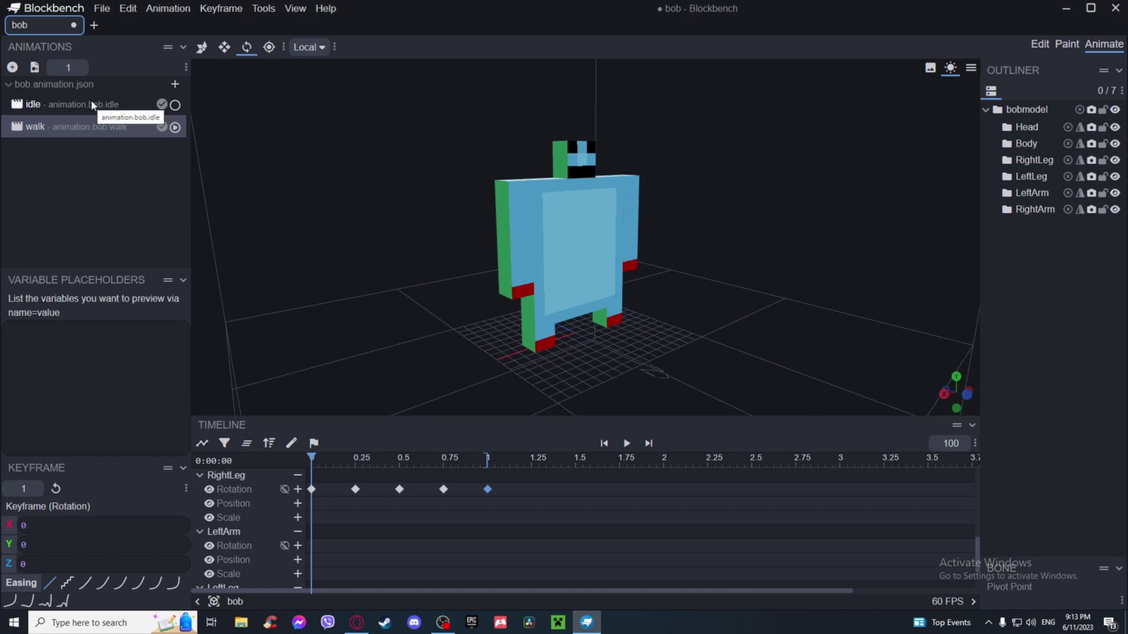
- Switch to MCreator and create a Minecraft Forge 1.19.2 mod workspace named "Bob mod"
click(1066, 9)
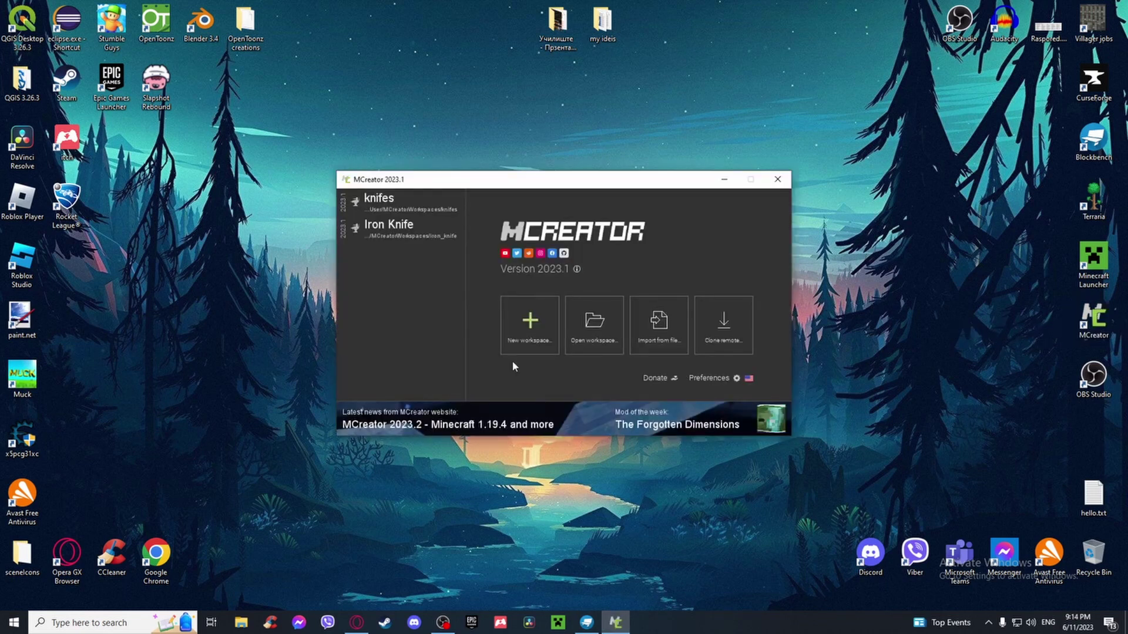
drag(602, 183, 594, 166)
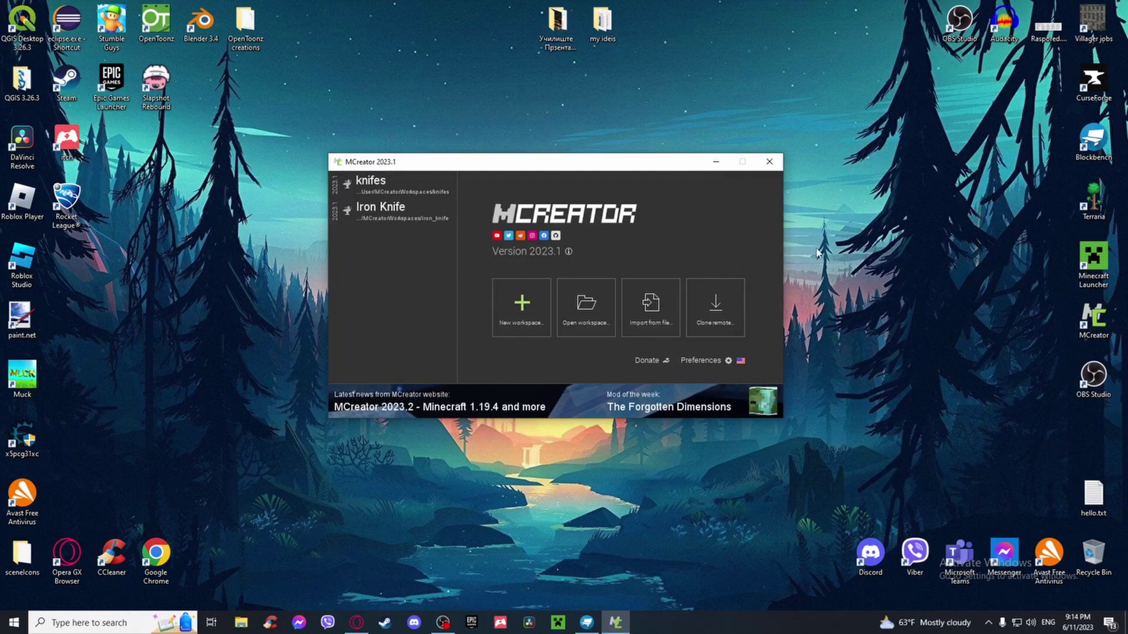
click(540, 304)
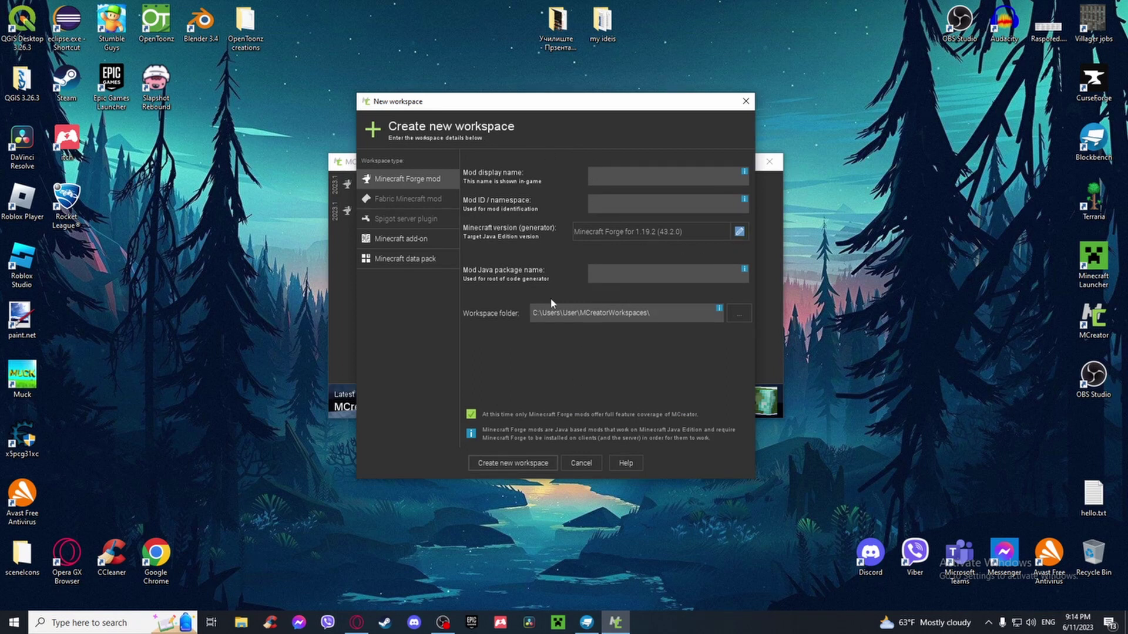
text(Bob mod)
click(513, 464)
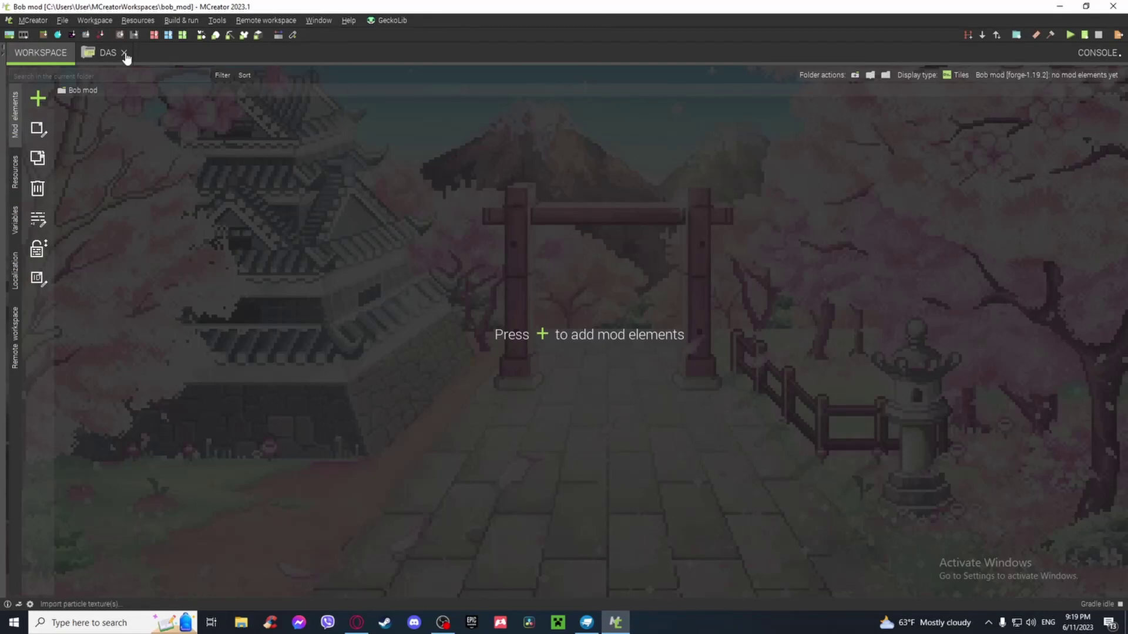
- Enable GeckoLib support in the workspace's external API settings and save the changes
click(96, 23)
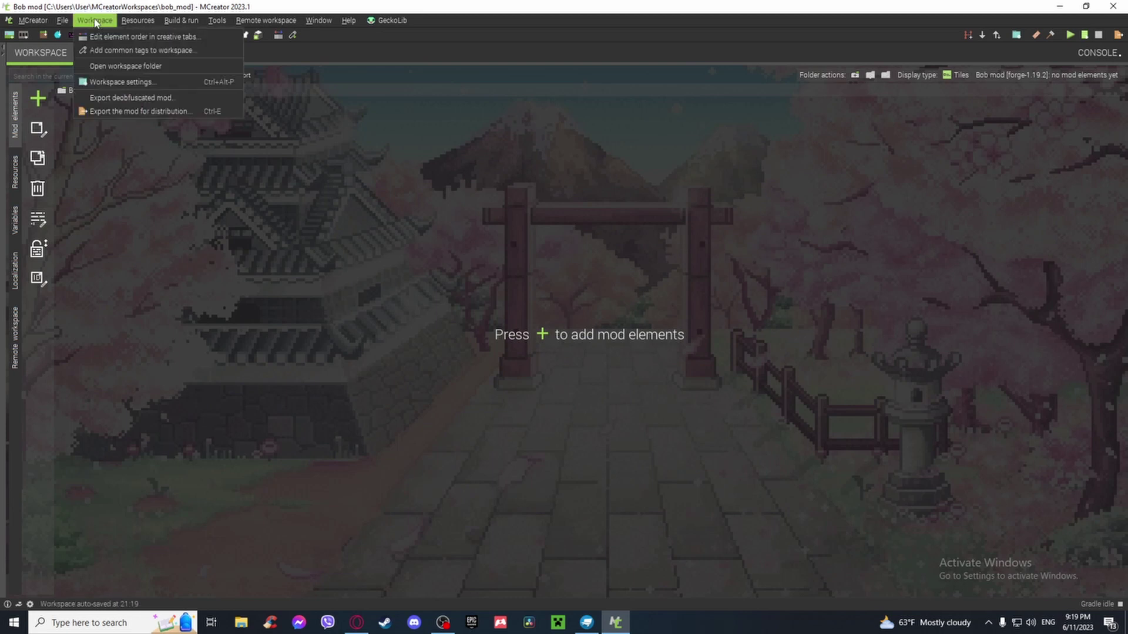
click(99, 83)
click(485, 145)
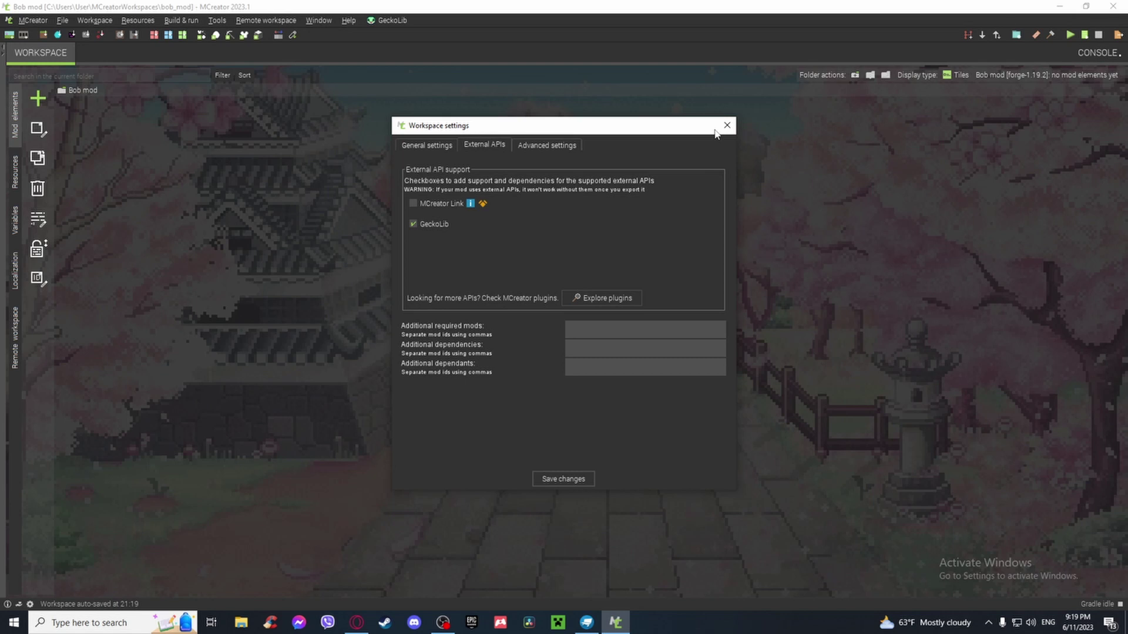
click(563, 477)
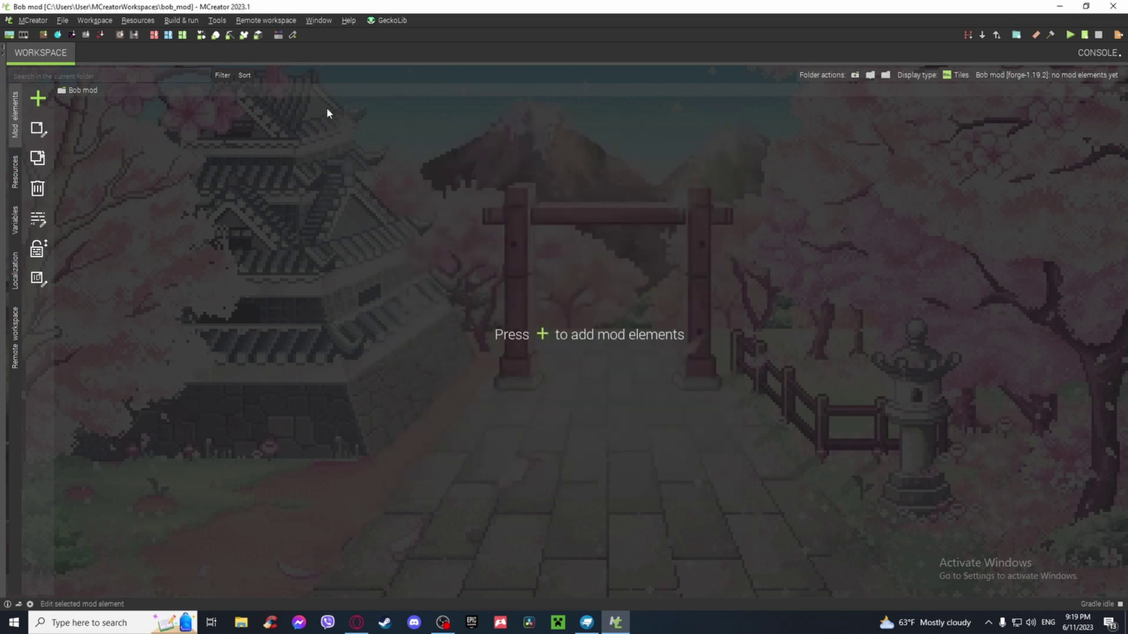
- Import the GeckoLib model into the workspace resources from bob.geo.json and bob.animation.json, then return to the mod elements
click(17, 171)
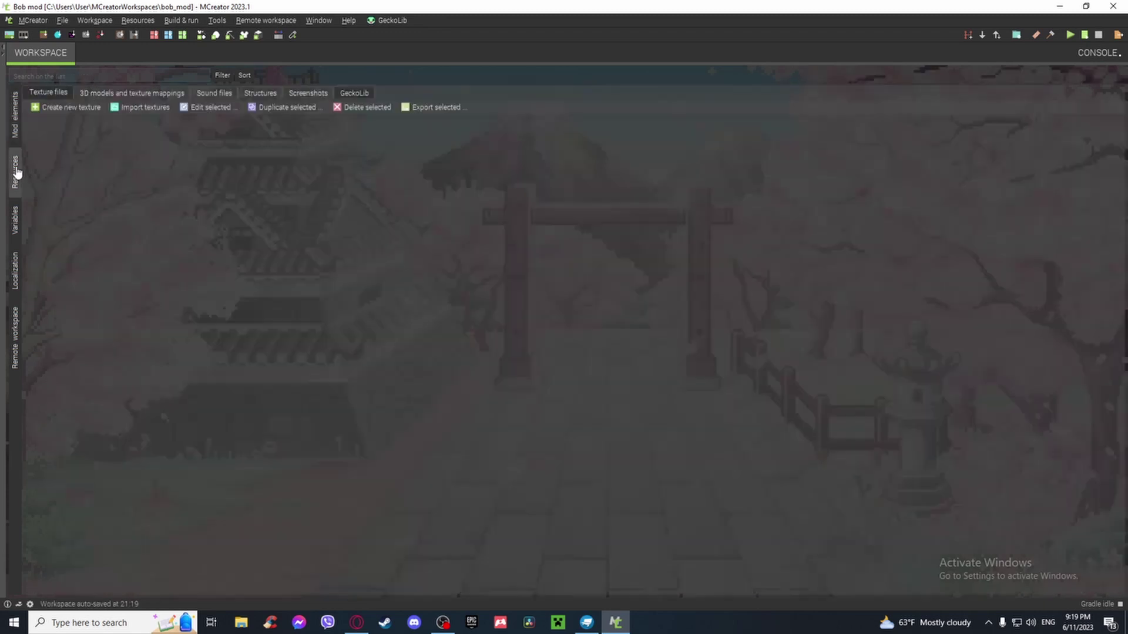
click(354, 94)
click(88, 108)
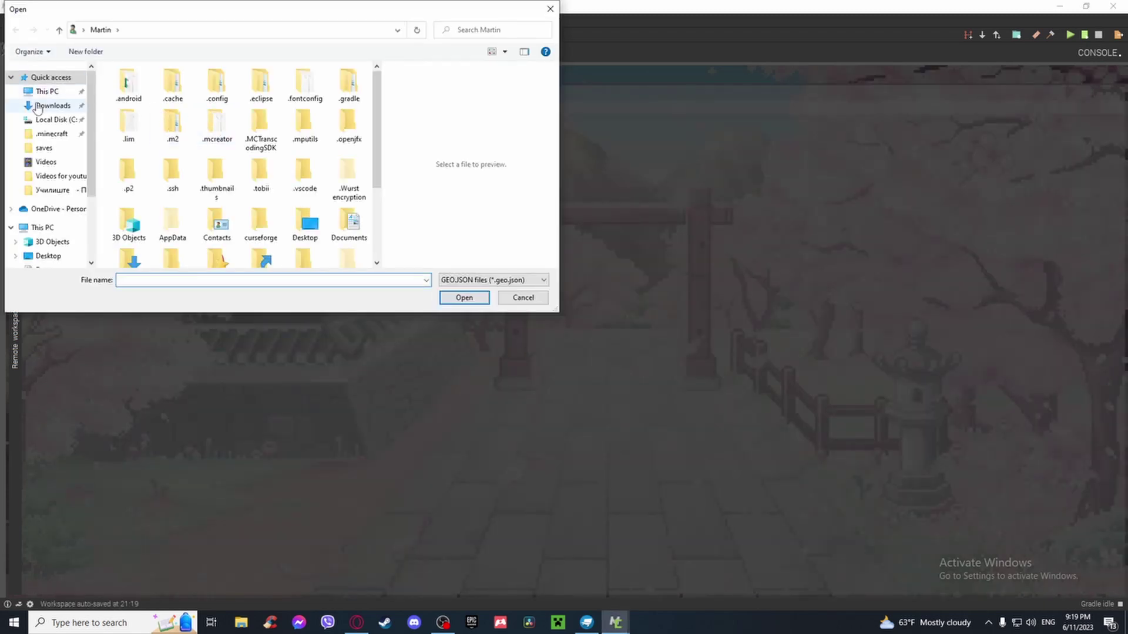
click(51, 105)
double_click(143, 102)
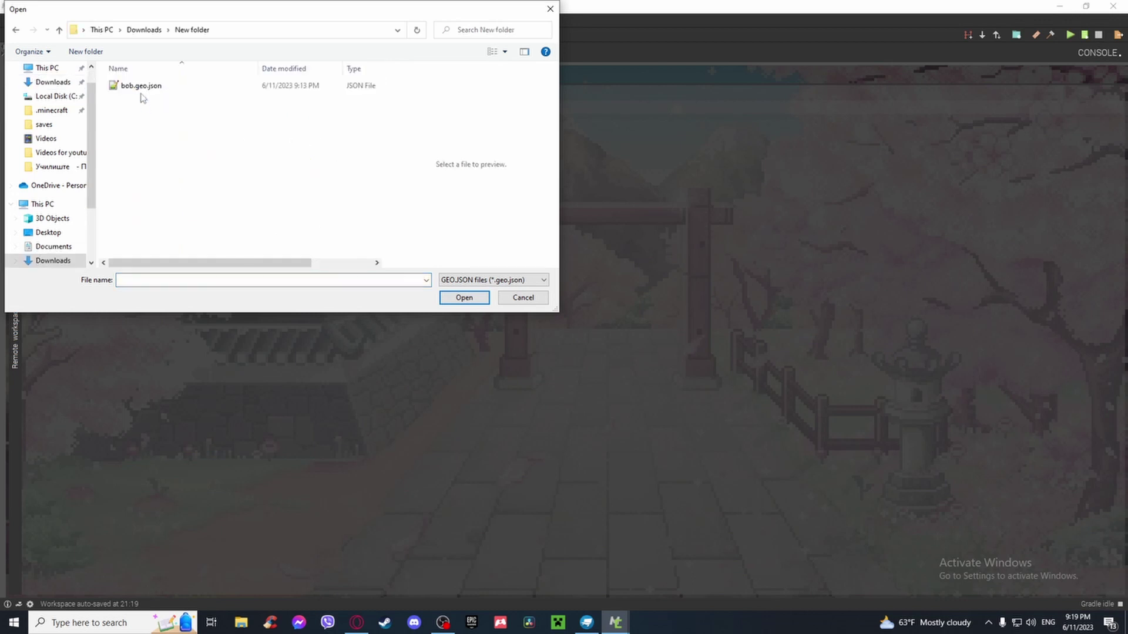
click(200, 88)
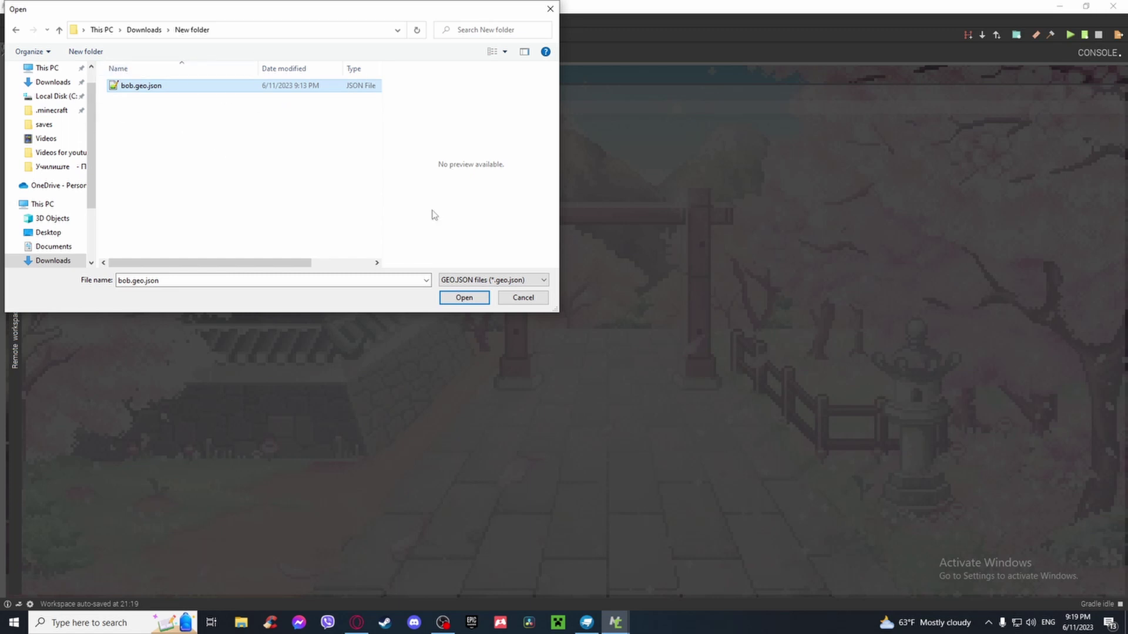
click(464, 298)
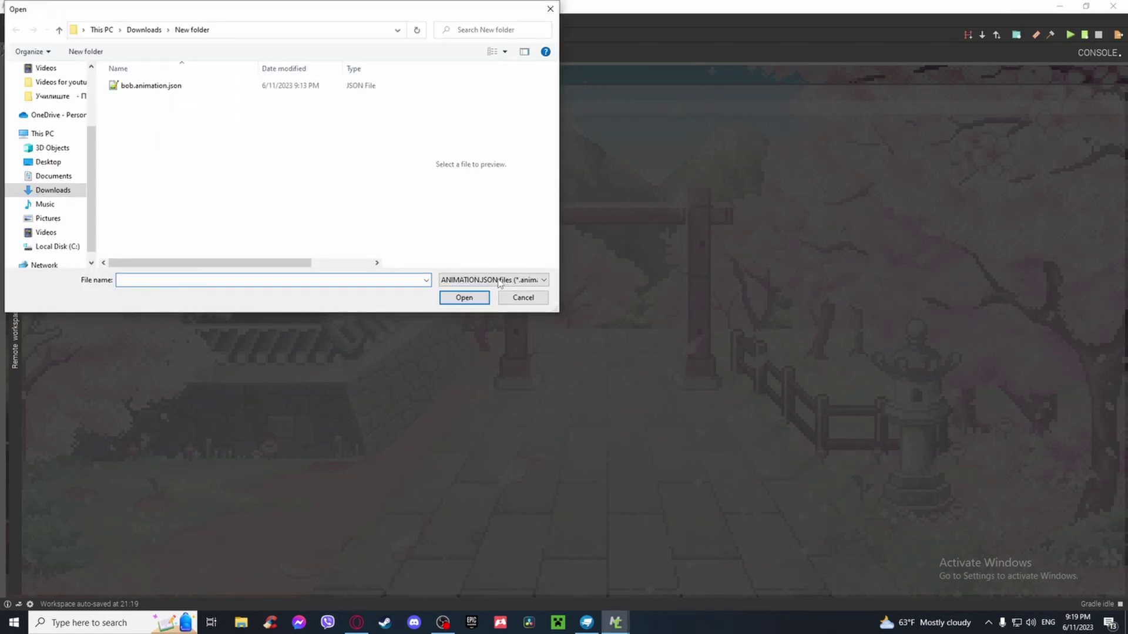
click(170, 90)
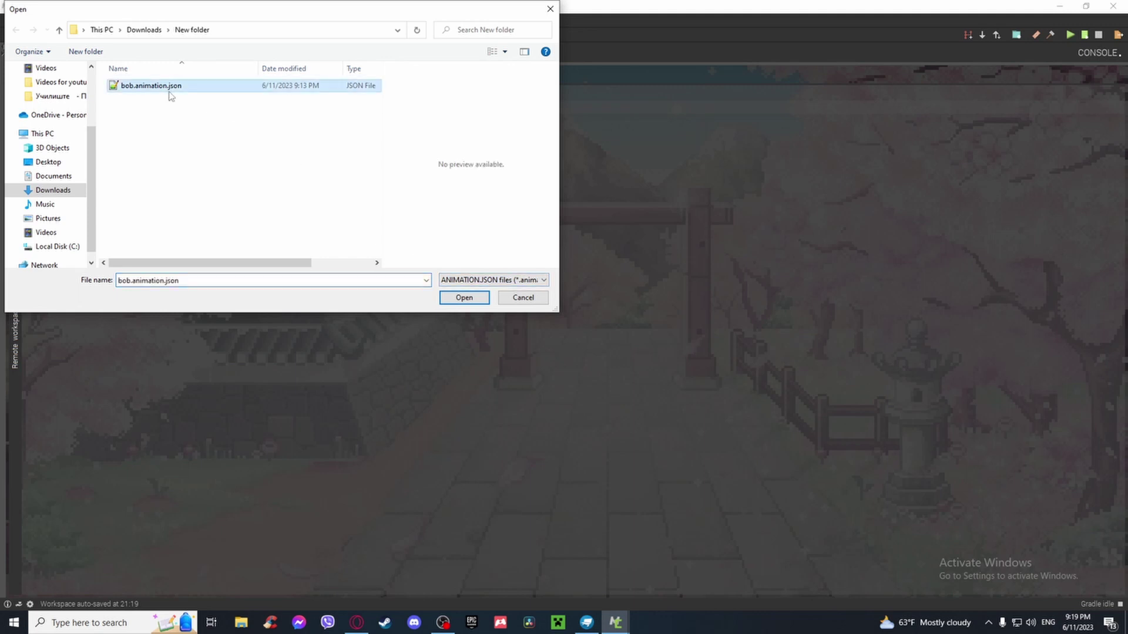
click(468, 298)
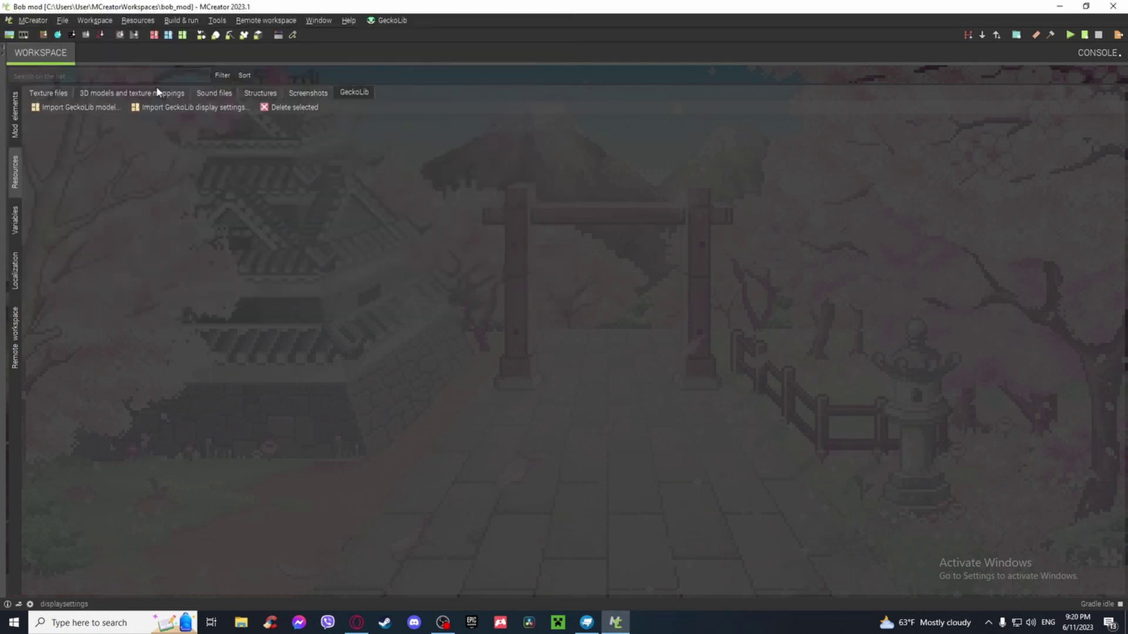
click(18, 118)
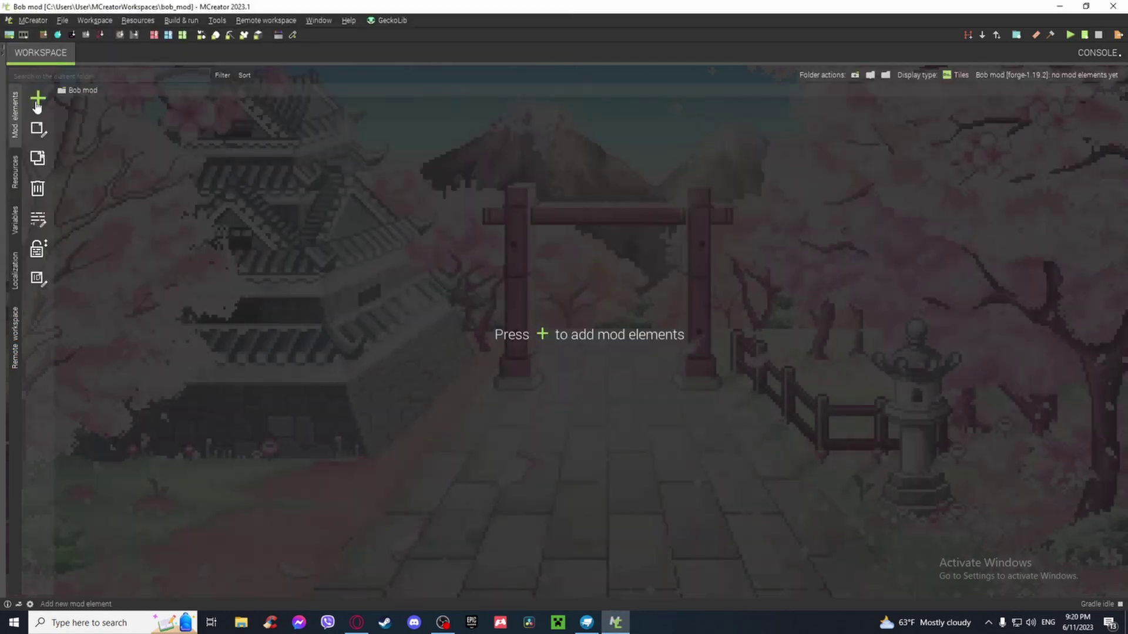
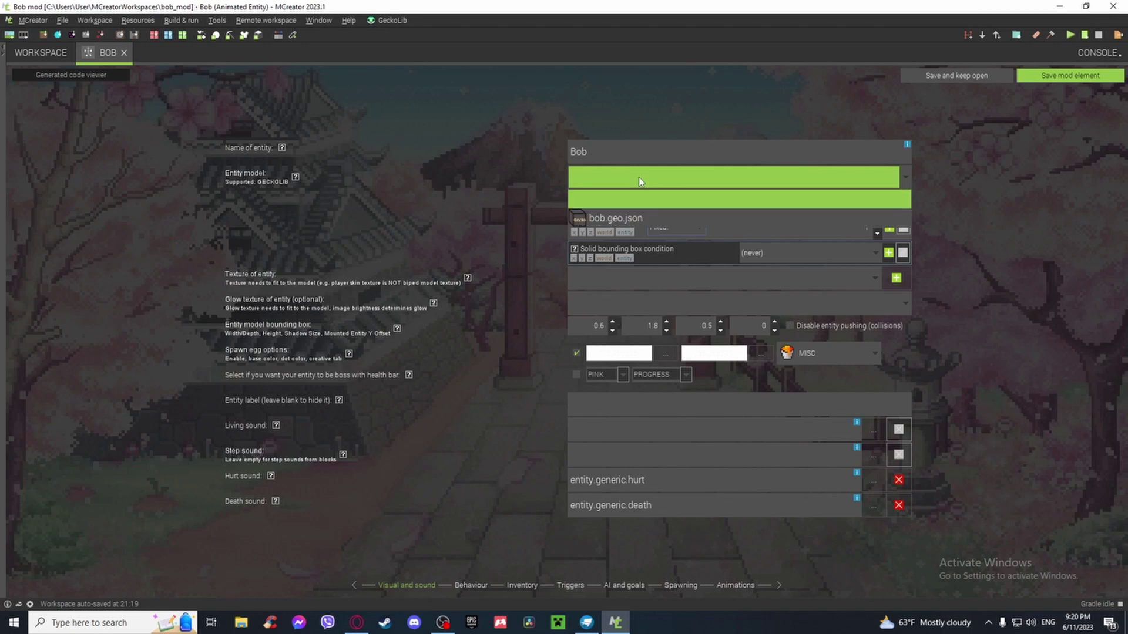
- Assign the bob.geo.json model to the Bob entity, import Bob_texture.png and set it as the entity texture
click(625, 220)
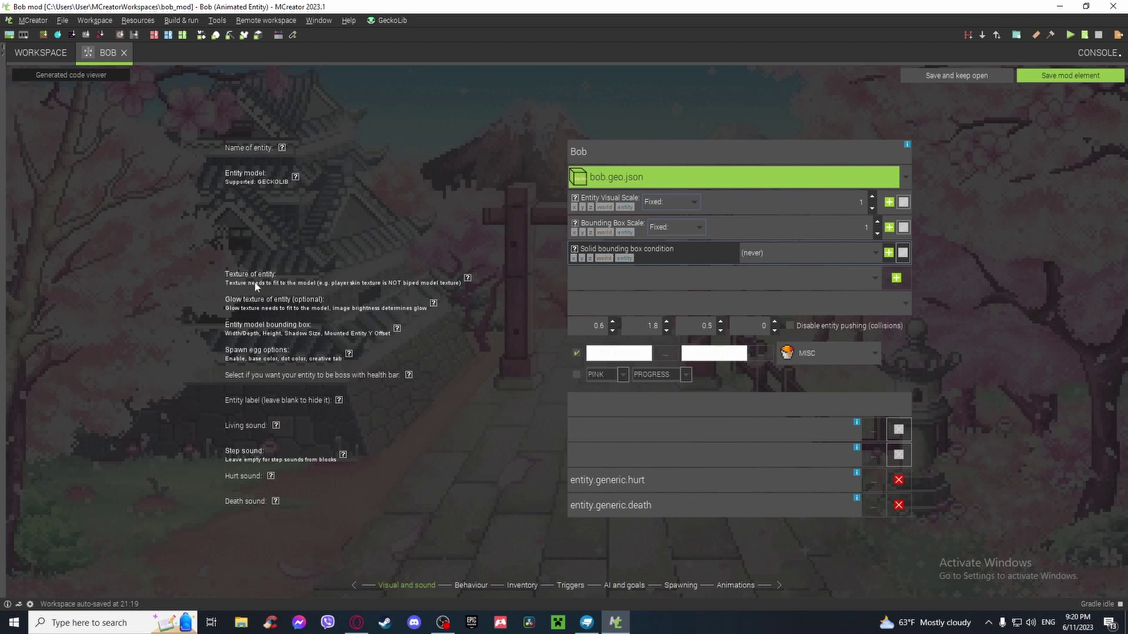
click(656, 280)
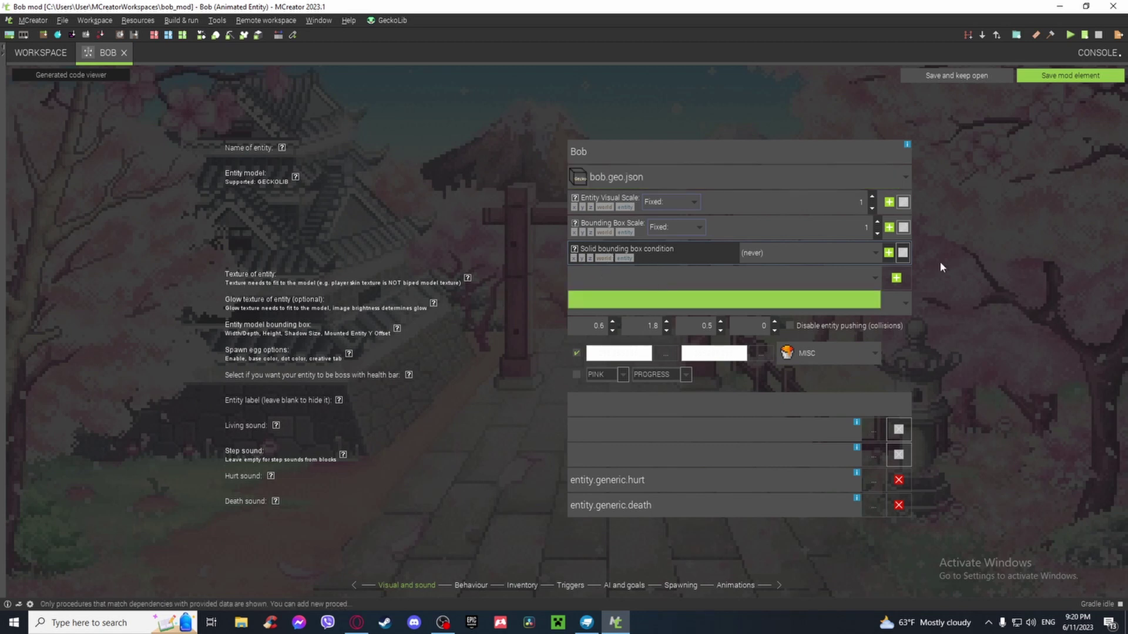
click(901, 281)
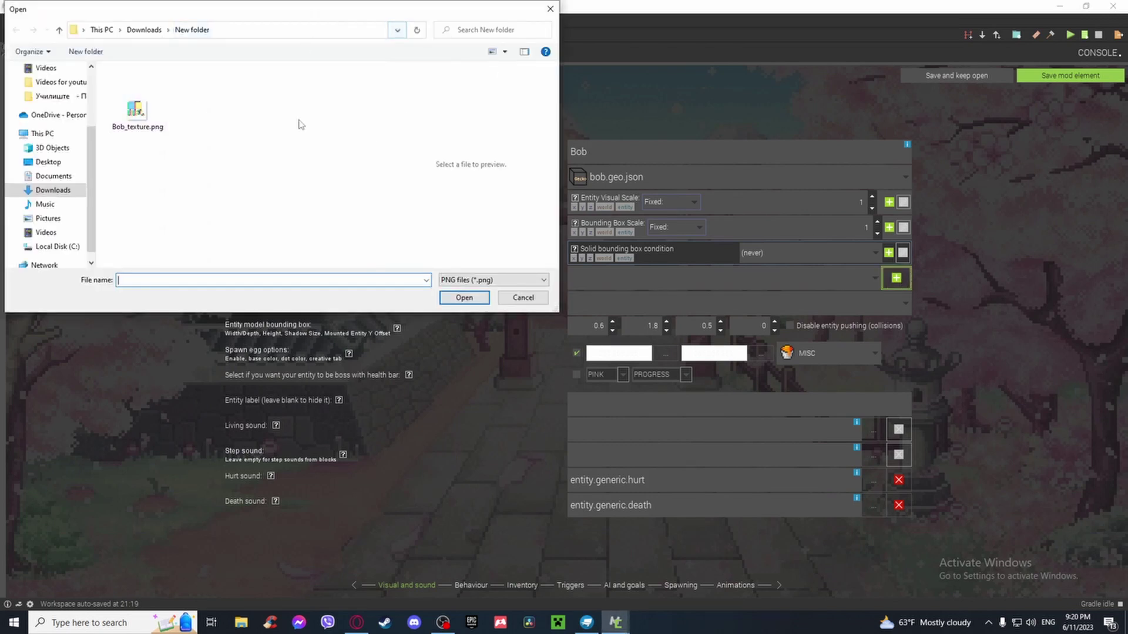
click(139, 106)
click(464, 297)
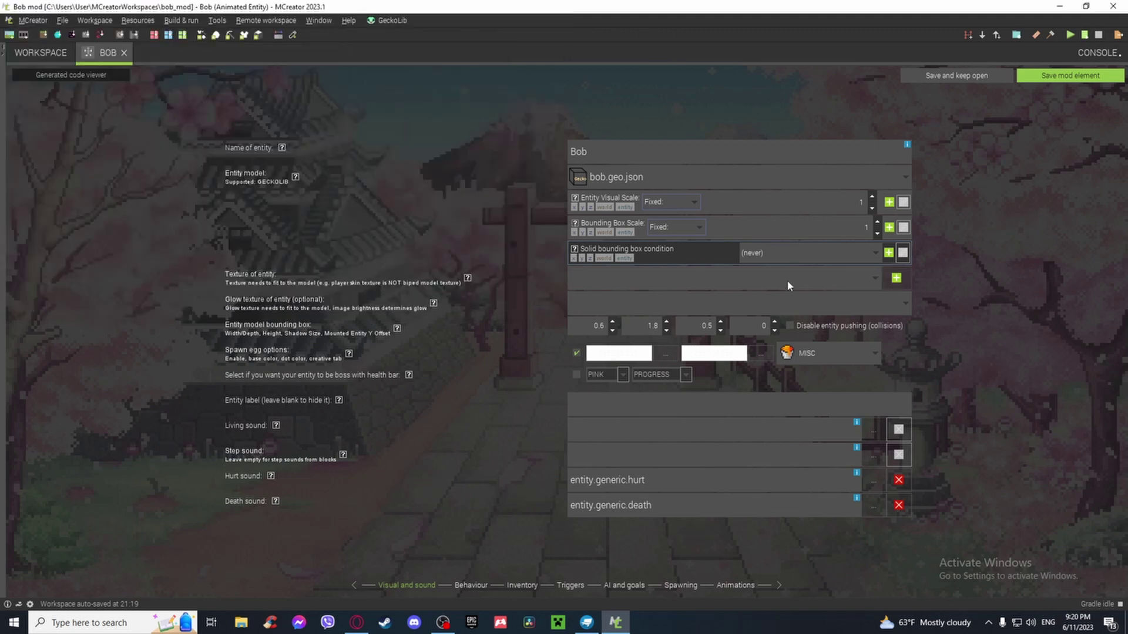
click(705, 274)
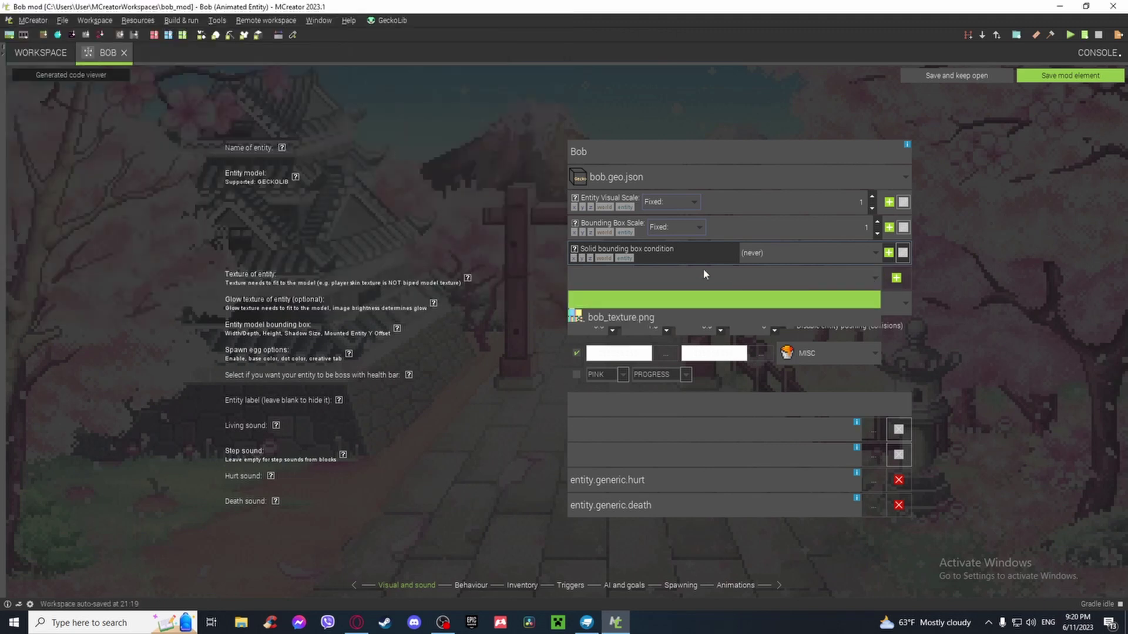
click(583, 302)
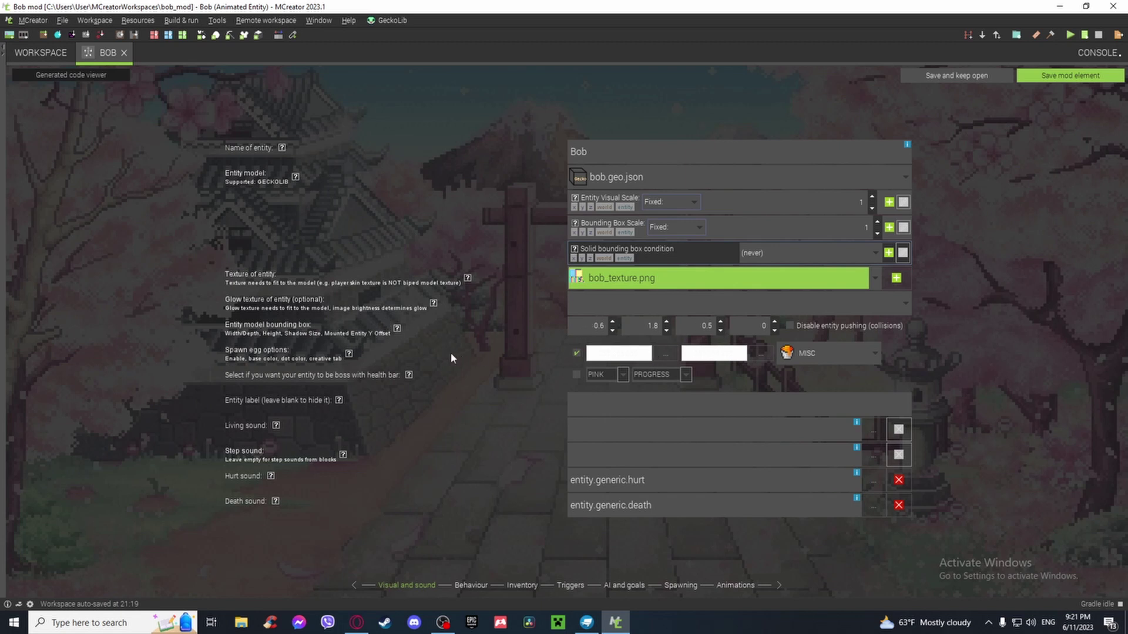
- Set Bob's behavioural characteristics to Creature and choose the diamond block as its default drop
click(470, 586)
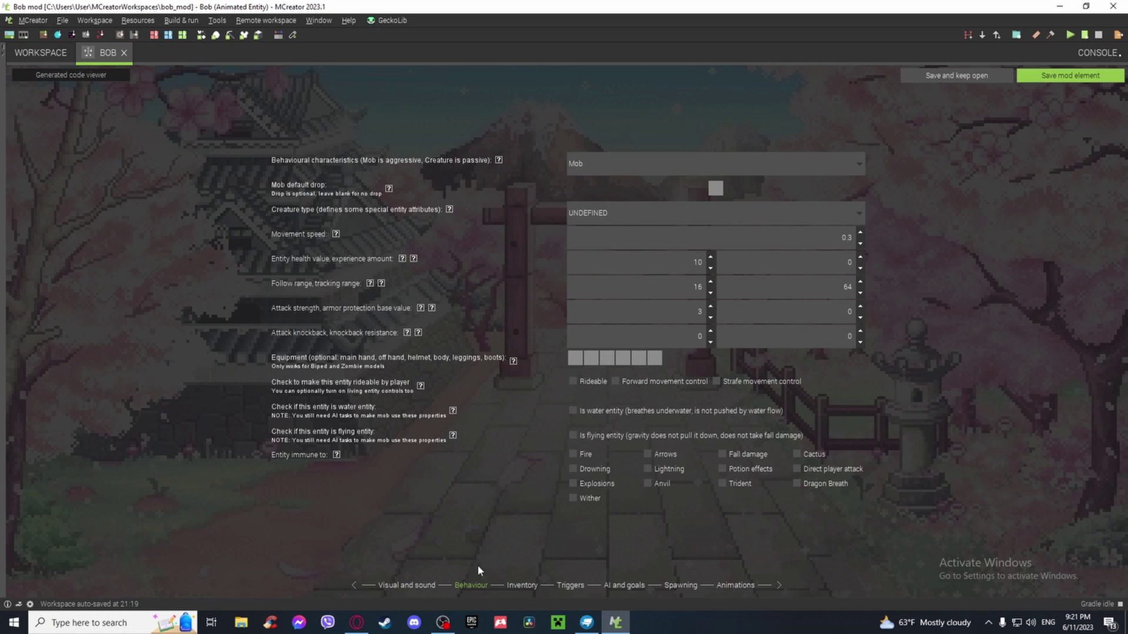
click(662, 165)
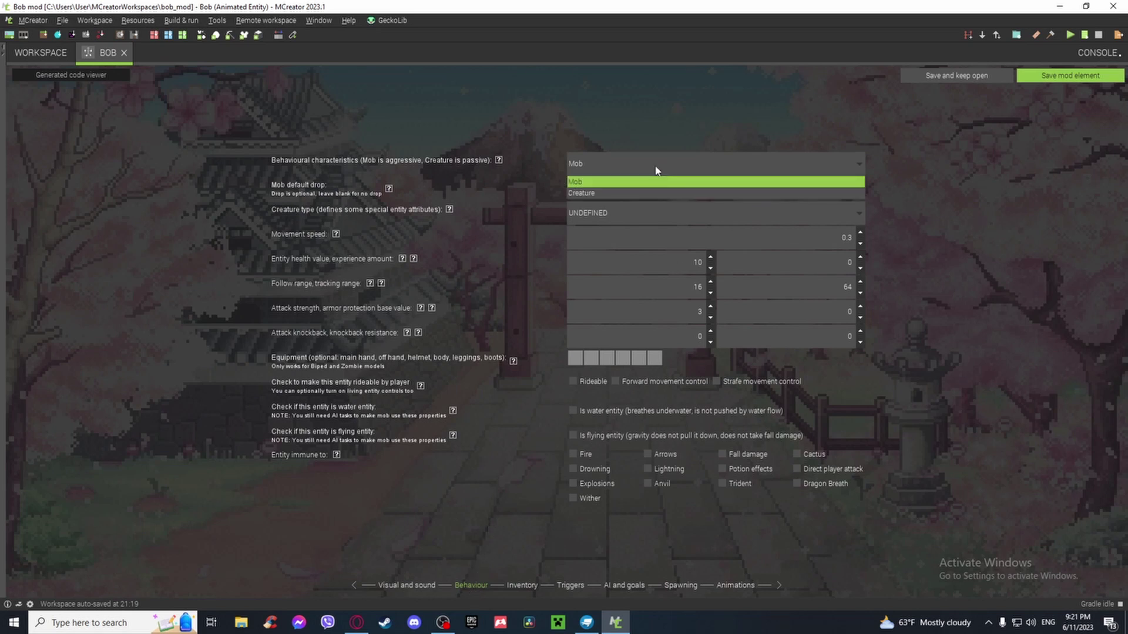
click(627, 195)
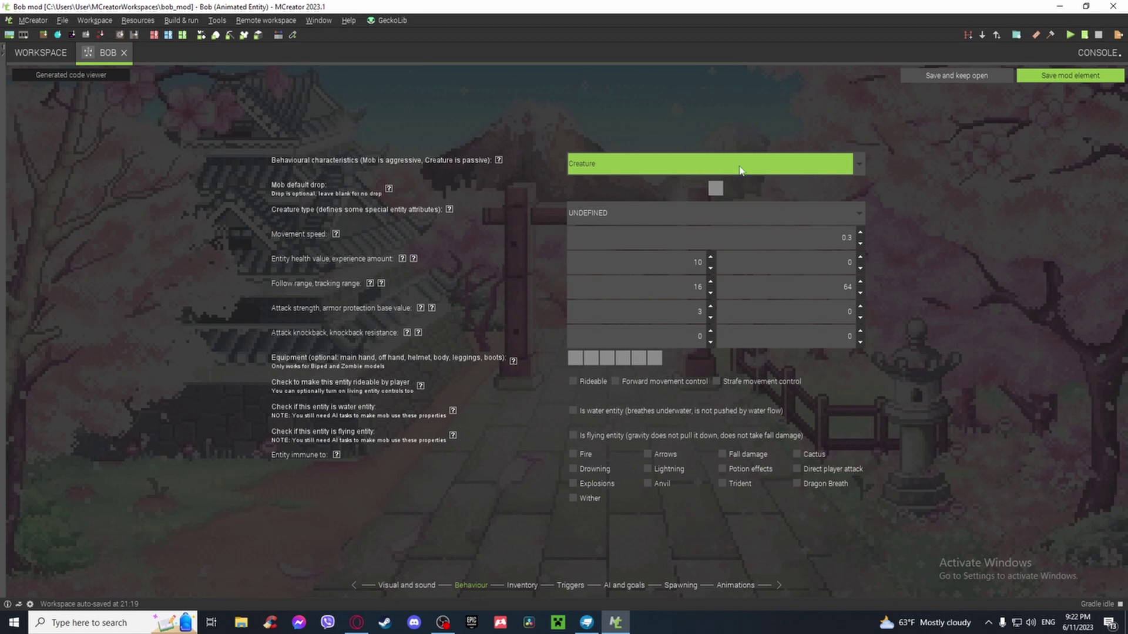
click(716, 189)
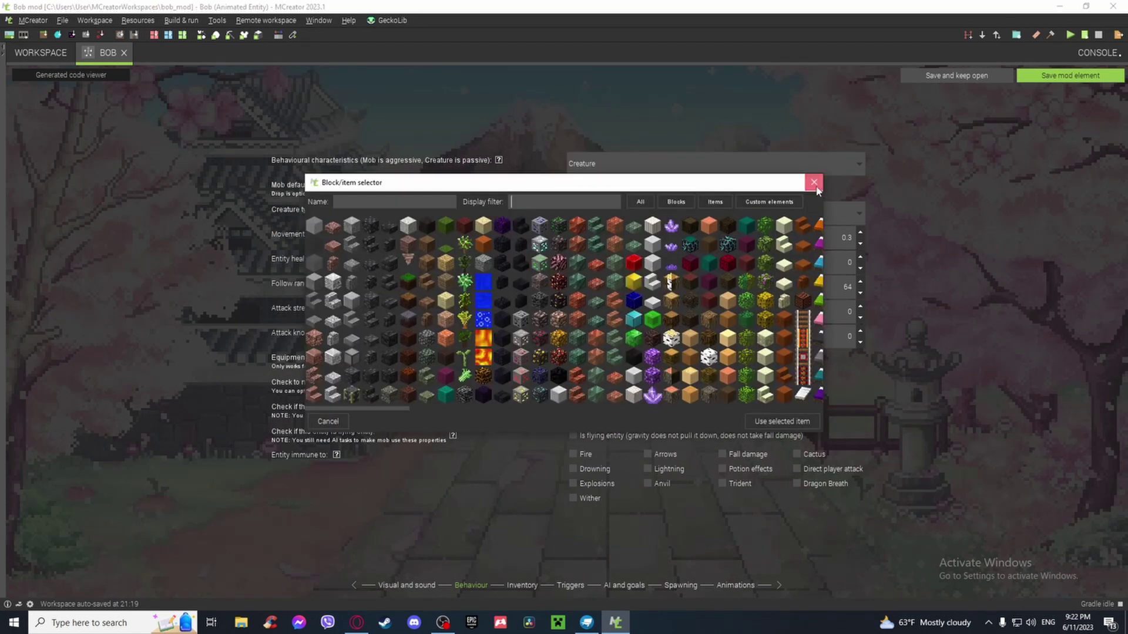
click(814, 182)
click(716, 188)
click(633, 319)
double_click(633, 319)
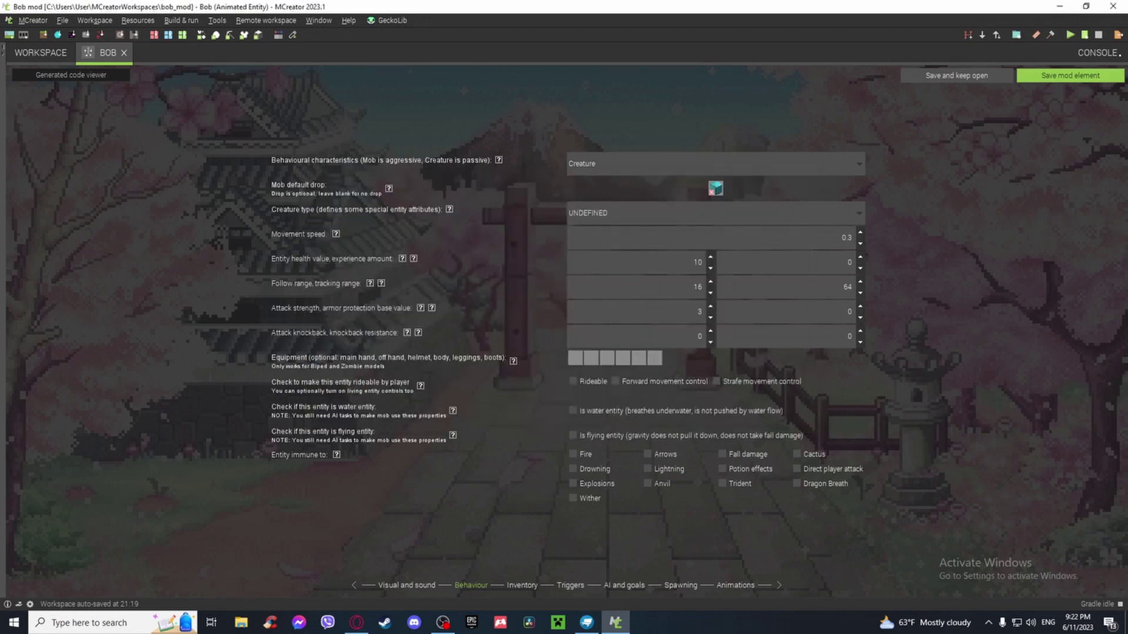
click(529, 587)
click(573, 587)
click(630, 587)
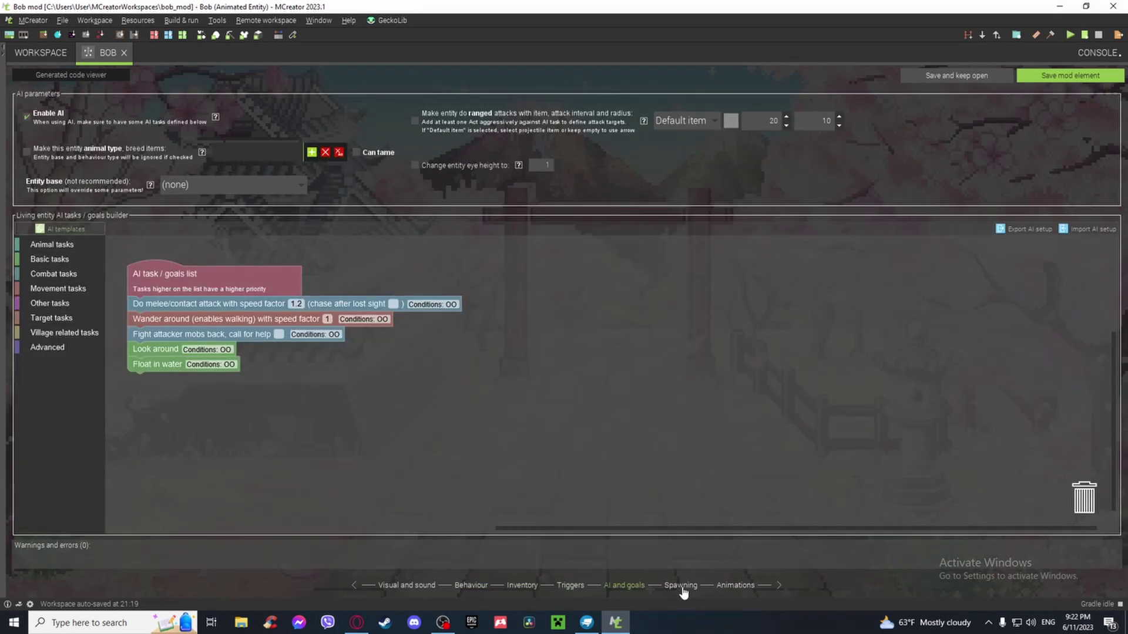
click(681, 587)
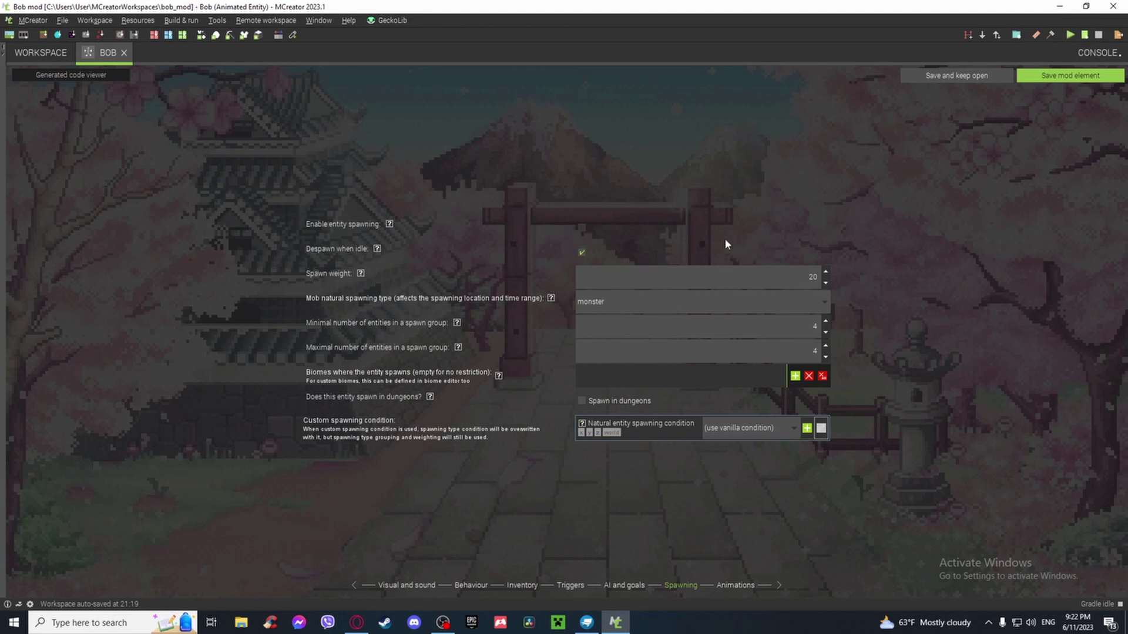
- Copy the idle animation's full name from Blockbench and enter animation.bob.idle as Bob's idle animation in MCreator
click(741, 587)
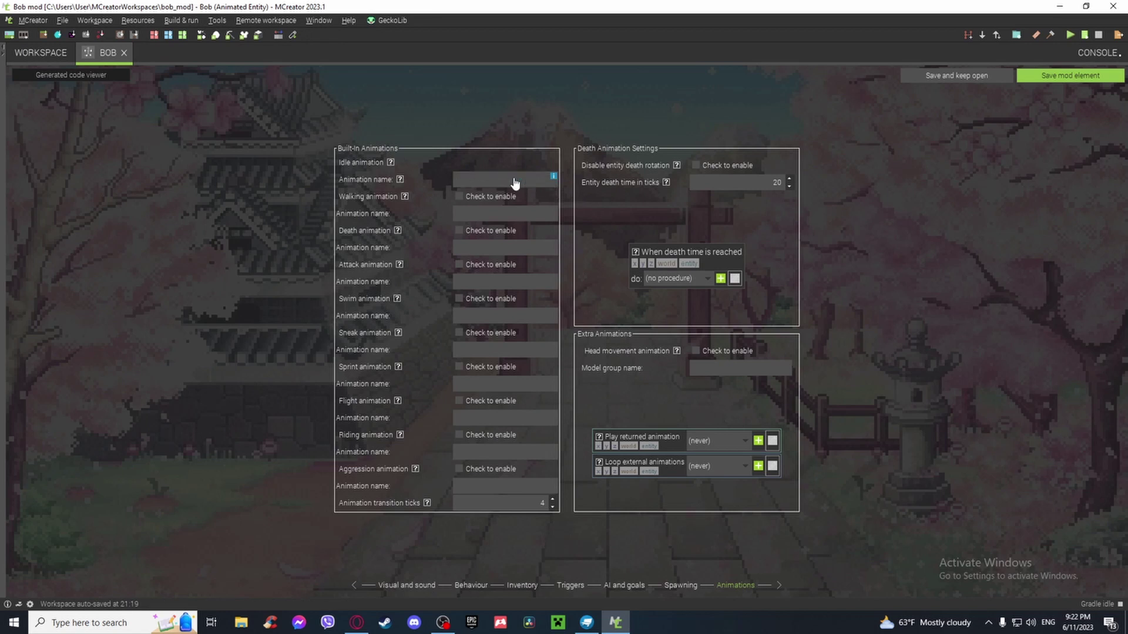
click(590, 624)
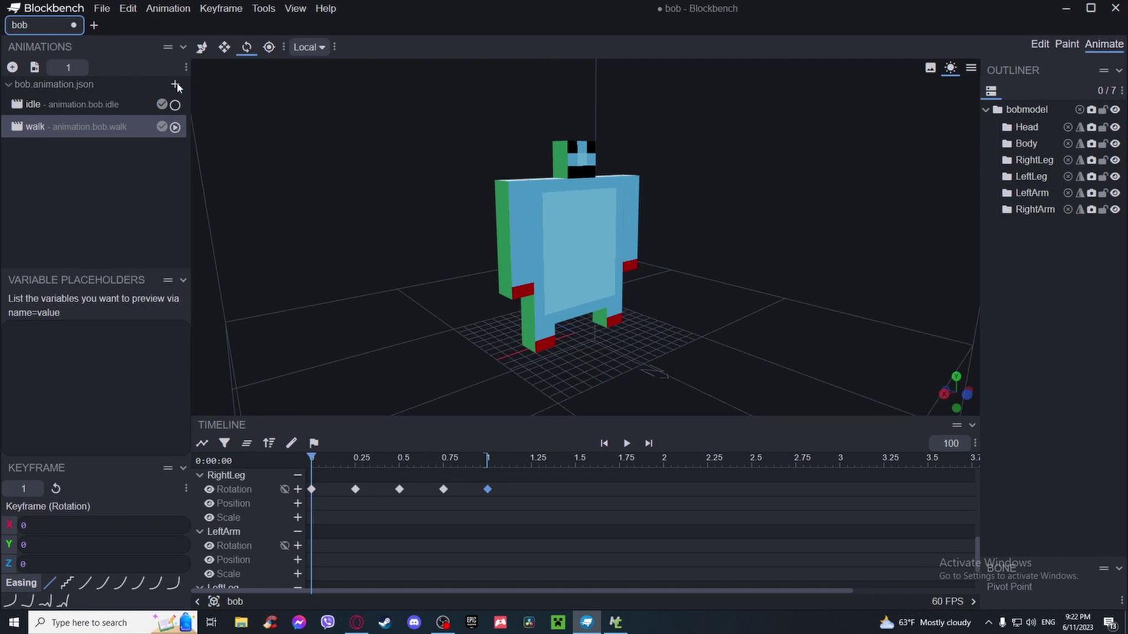
click(57, 105)
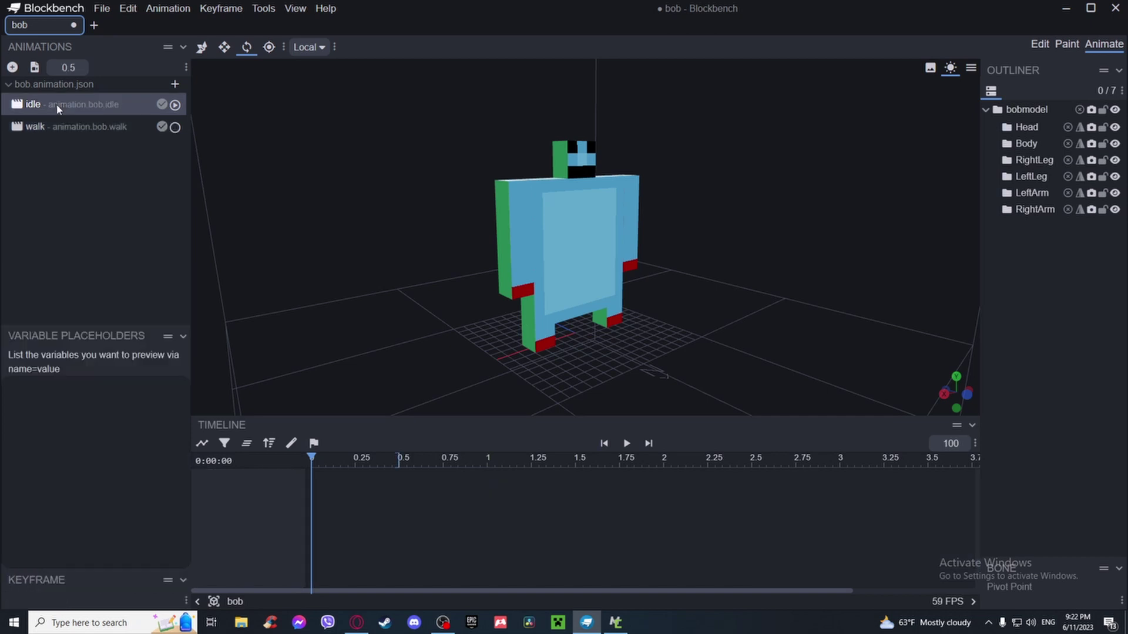
double_click(57, 107)
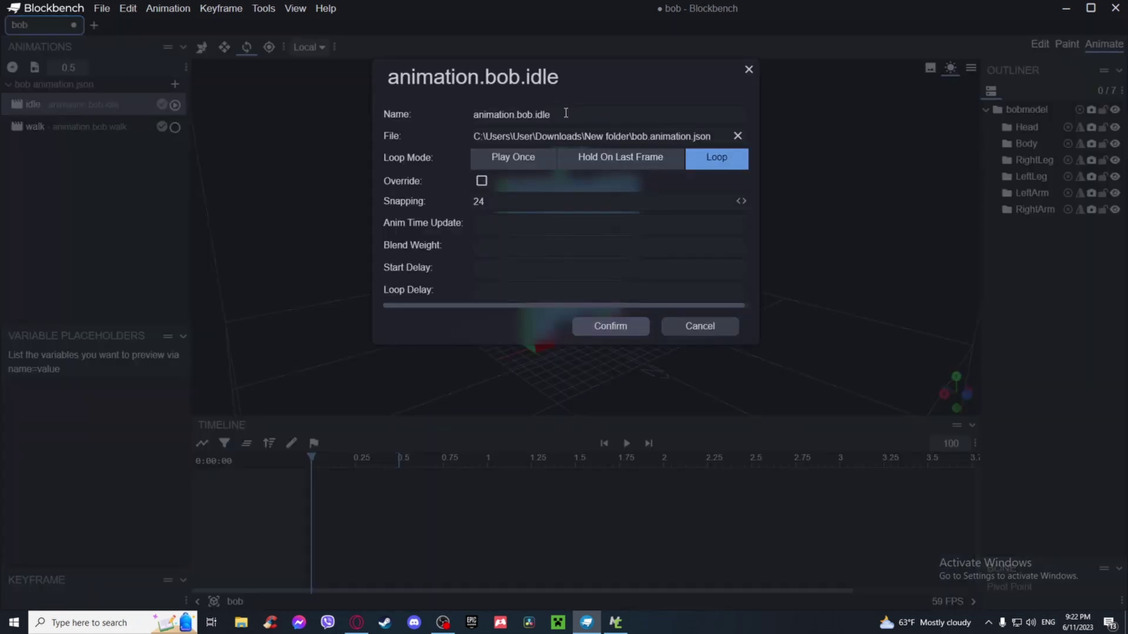
drag(566, 113, 469, 120)
key(ctrl+c)
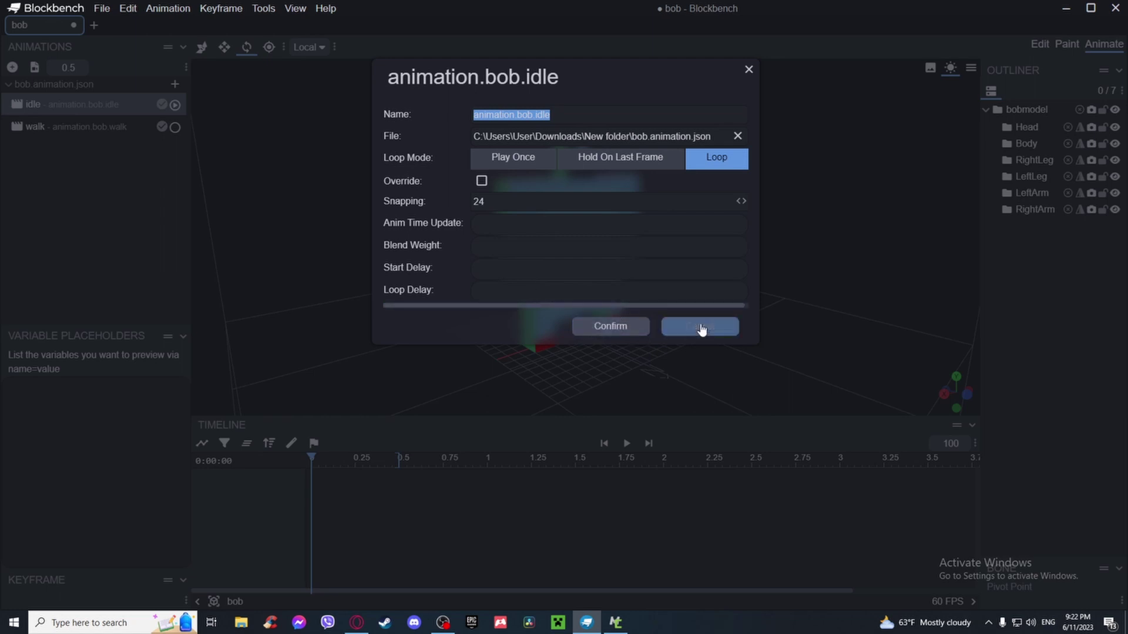
click(624, 327)
click(616, 622)
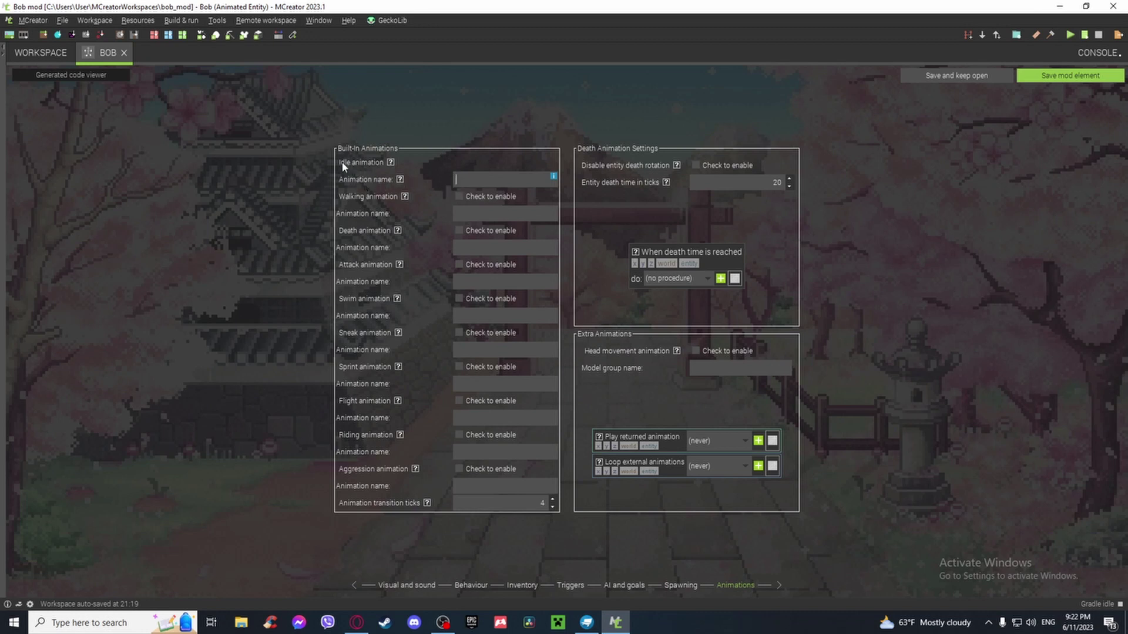
key(ctrl+v)
mouse_move(554, 187)
- Enable Bob's walking animation, copy the walk animation's name from Blockbench and enter animation.bob.walk as its animation name in MCreator
click(468, 199)
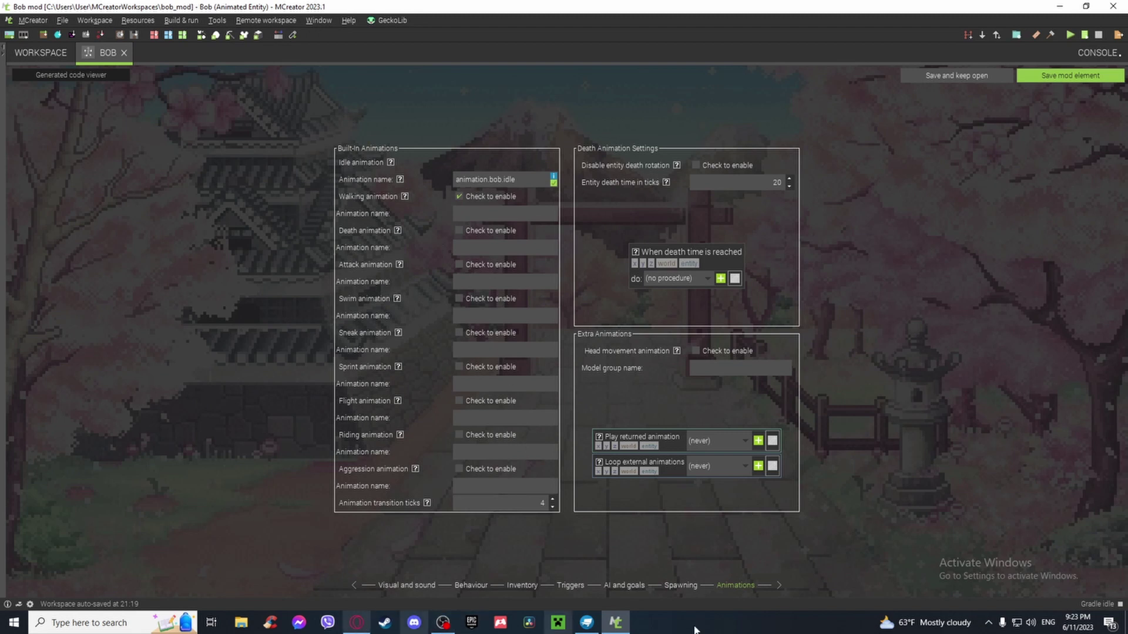
click(586, 625)
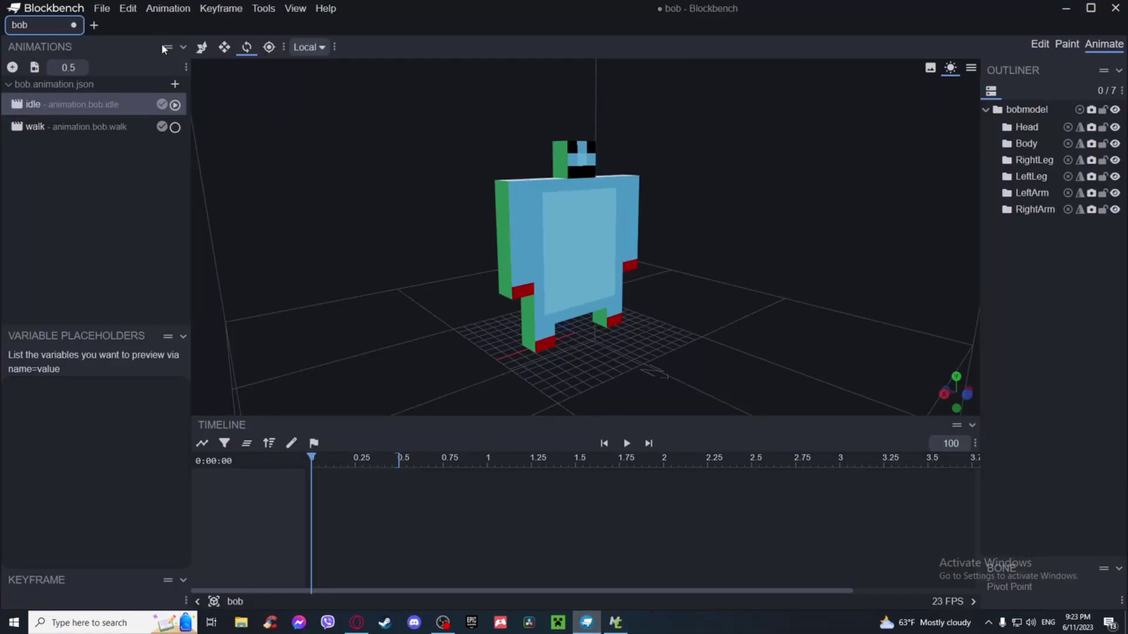
double_click(82, 128)
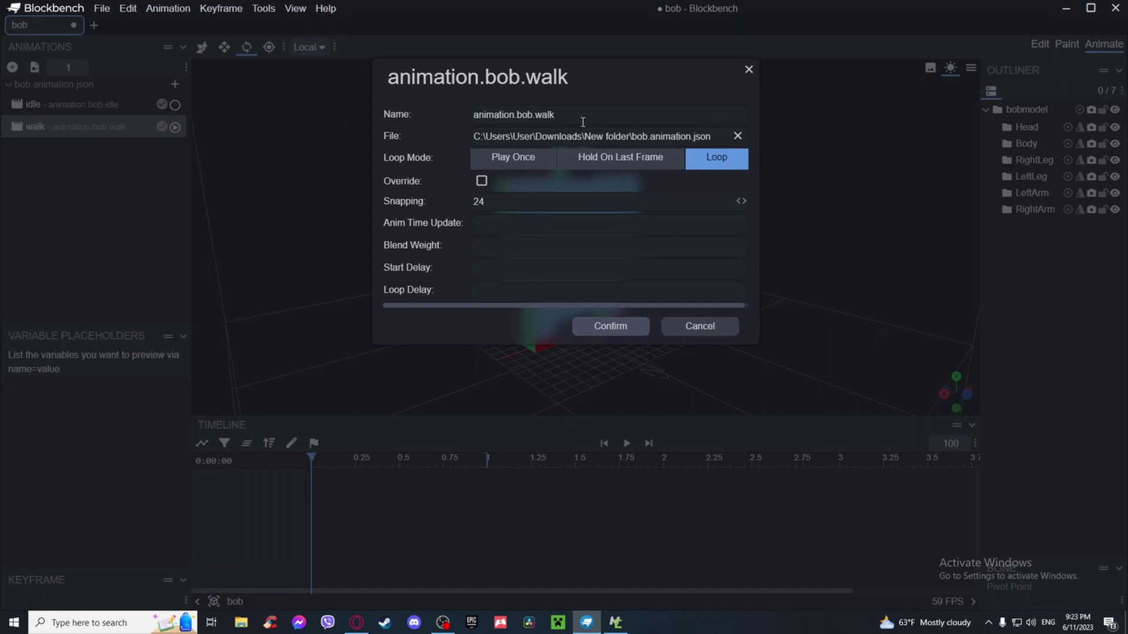
triple_click(565, 115)
key(ctrl+c)
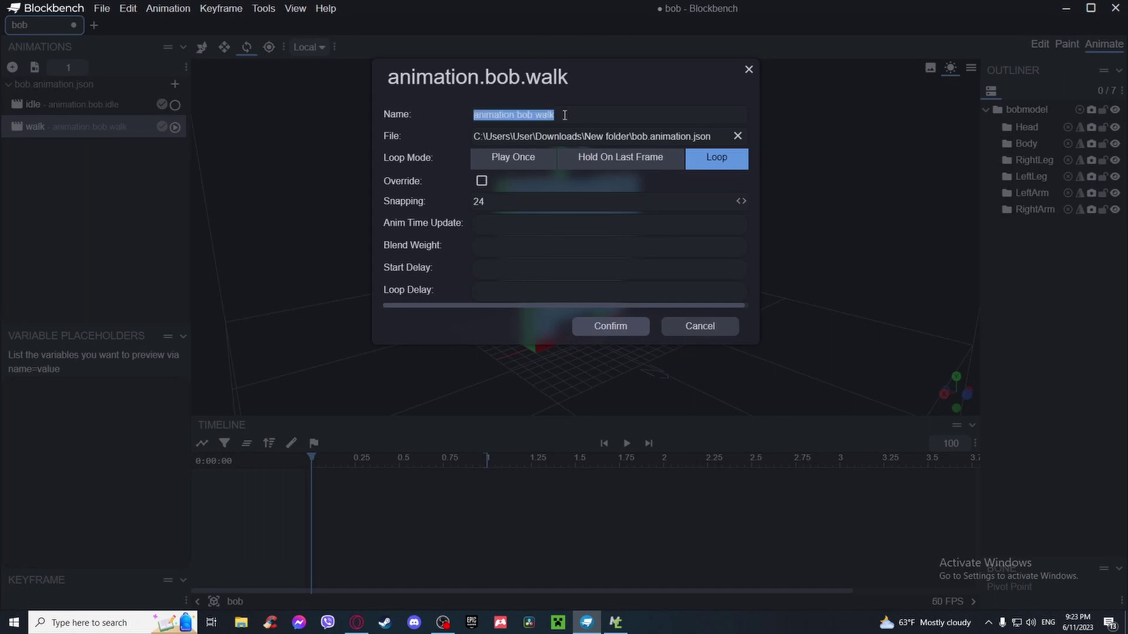
click(614, 330)
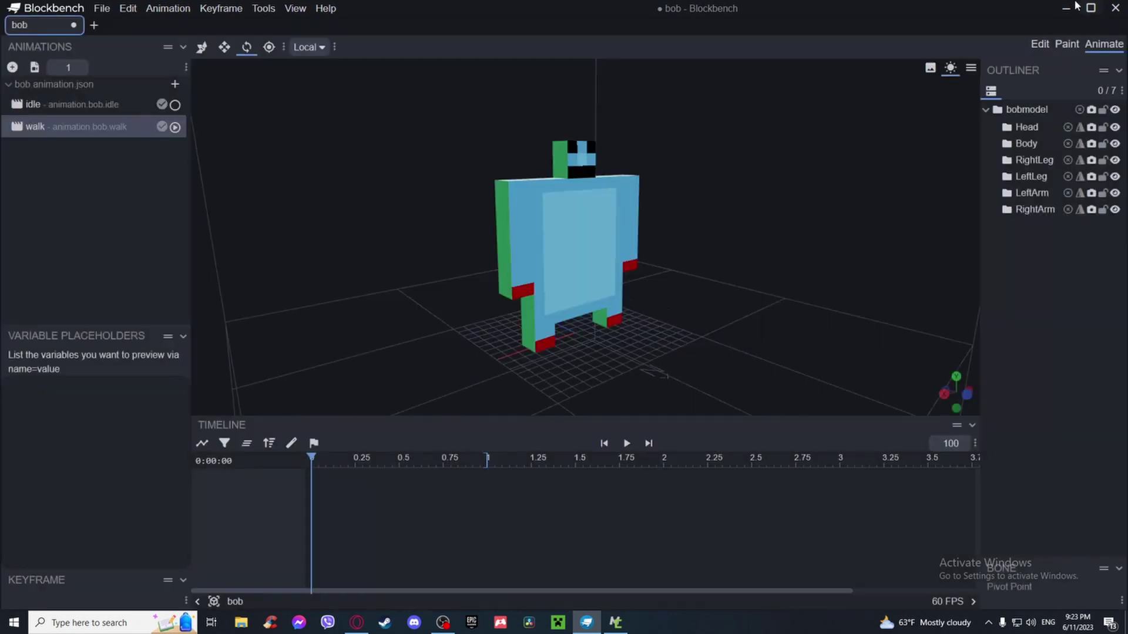
click(1066, 8)
click(498, 215)
key(ctrl+v)
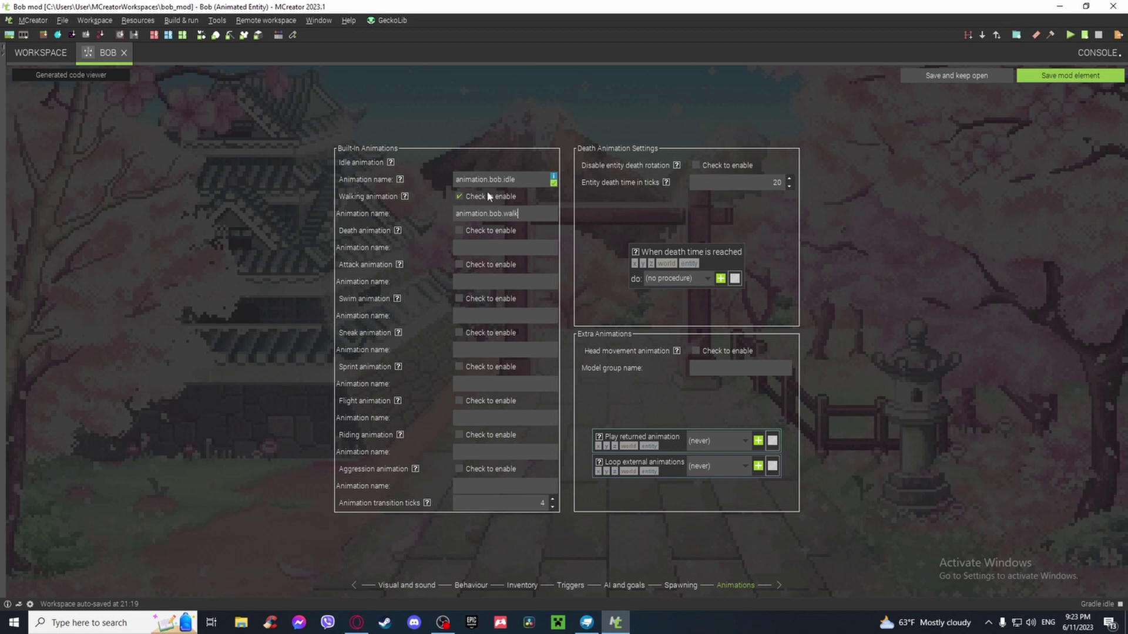
- Enable the head movement animation with the model group Head and save the Bob mod element
click(713, 352)
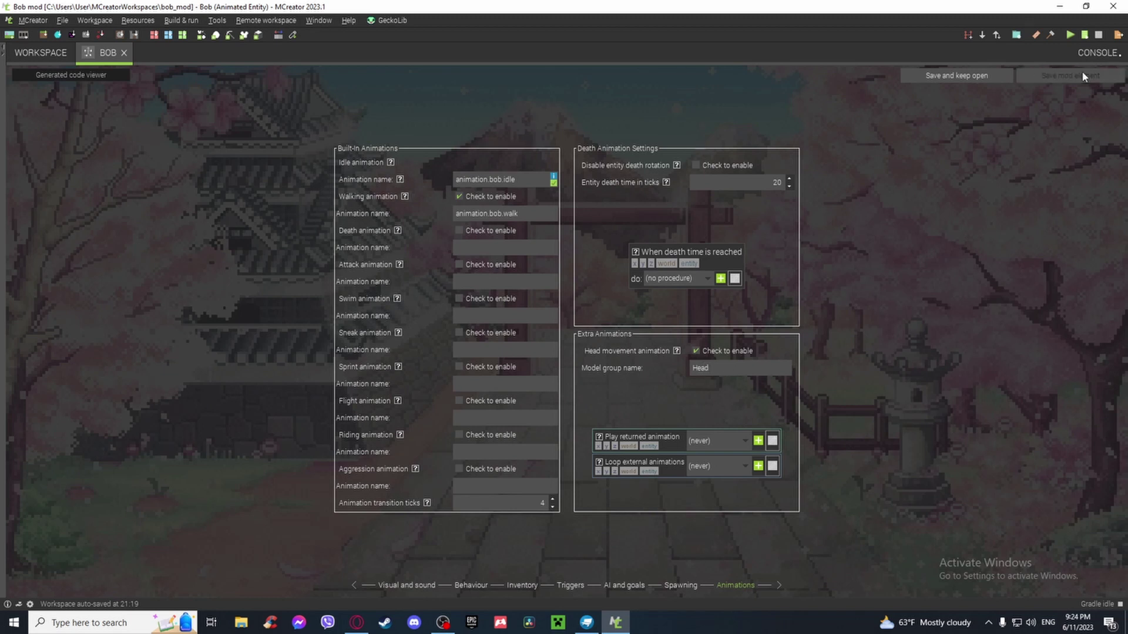
key(ctrl+s)
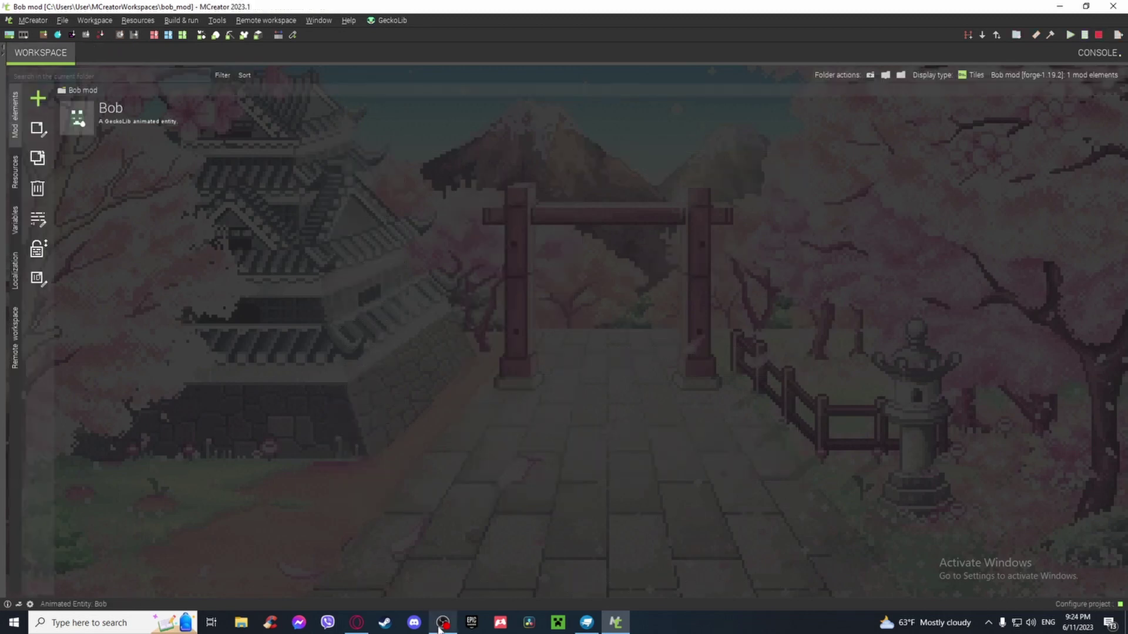
click(443, 627)
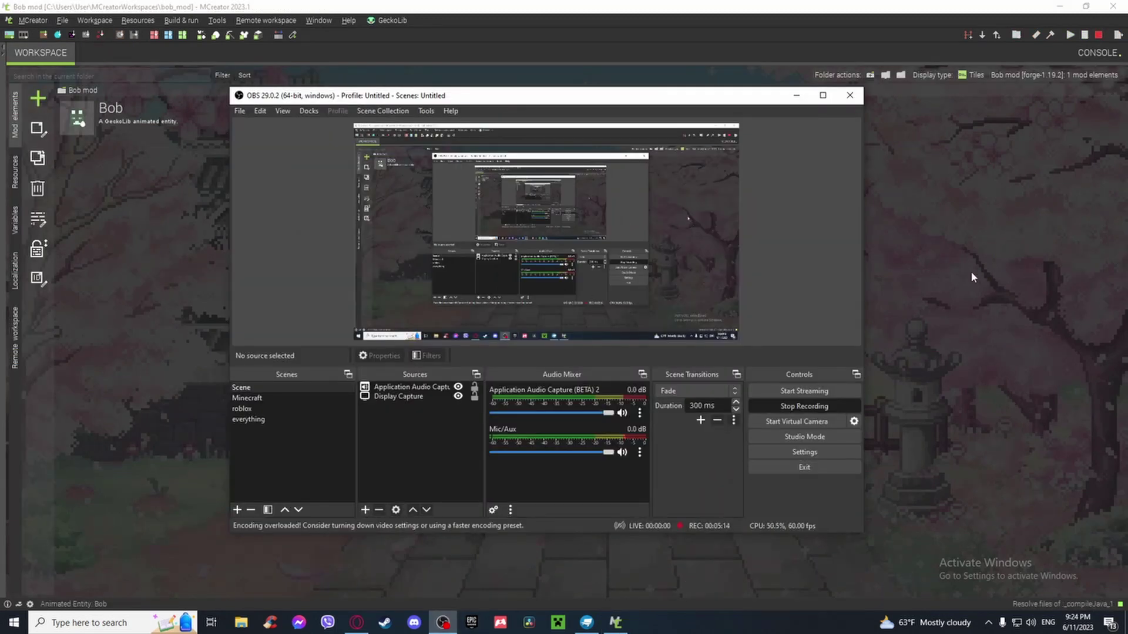
click(797, 96)
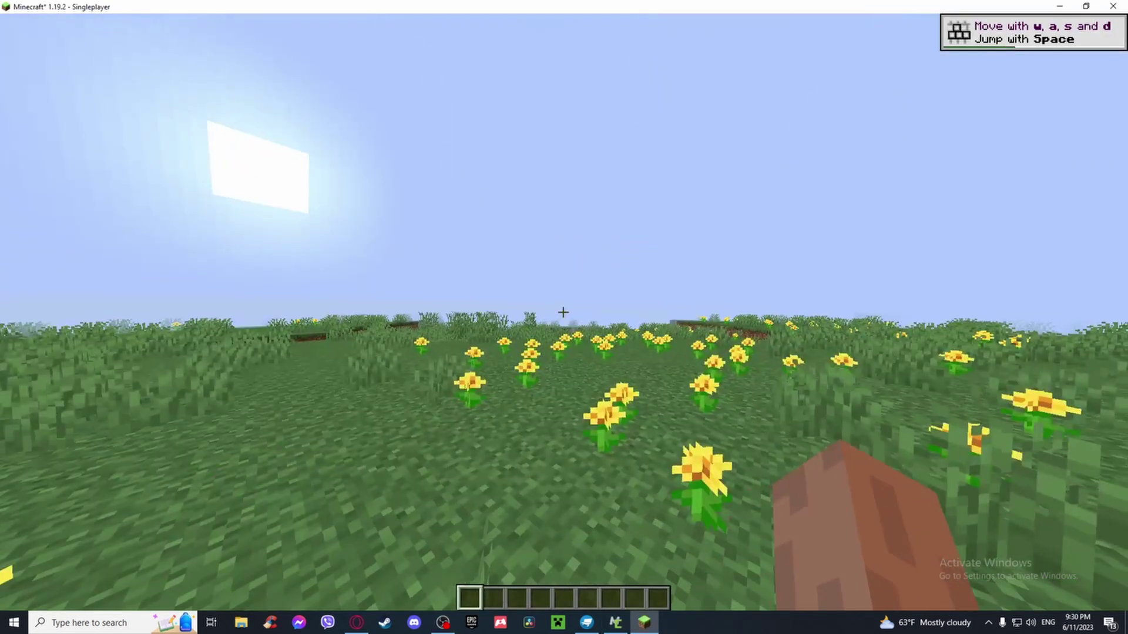
key(t)
click(443, 628)
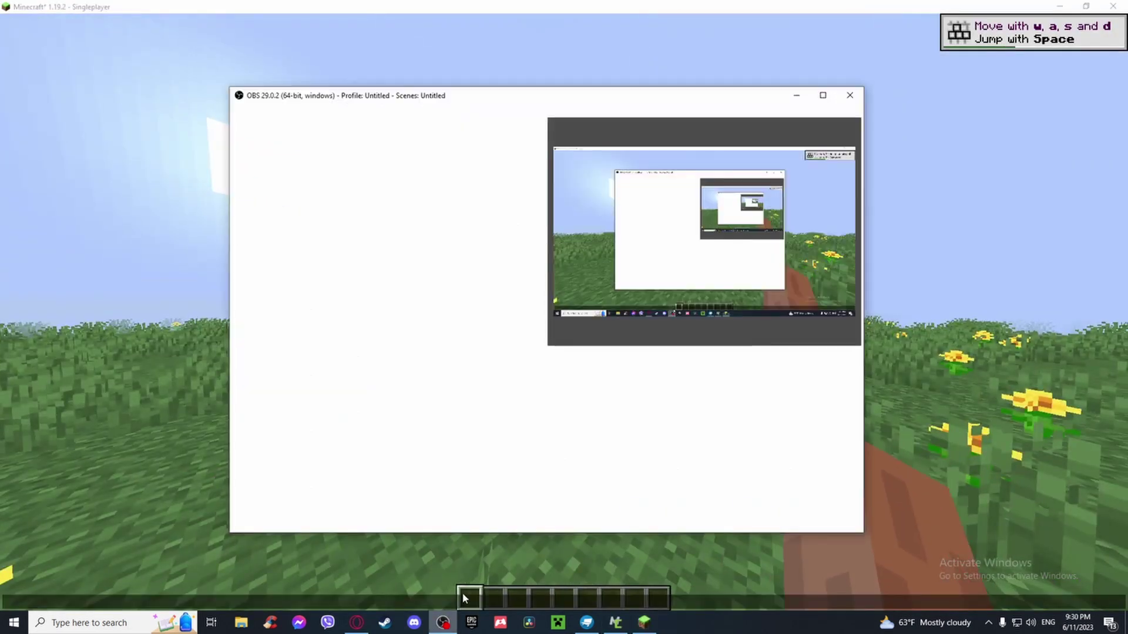
click(996, 403)
click(1036, 447)
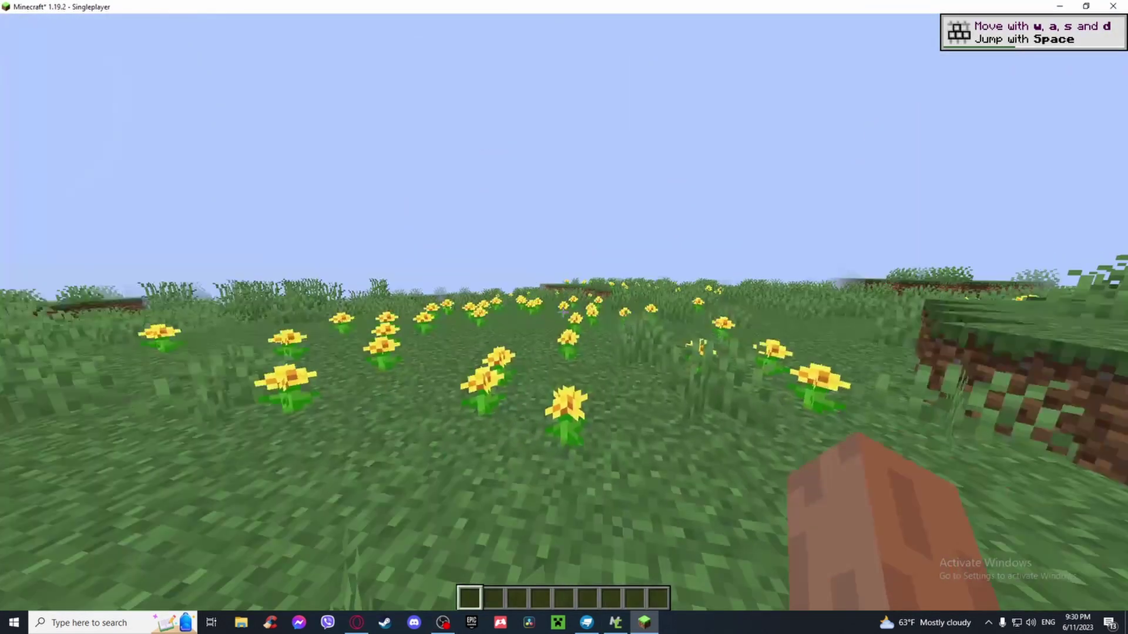
- Search the Minecraft creative inventory for "bob", take the Bob Spawn Egg, spawn Bob on the grass and switch to an empty hand
key(e)
click(660, 221)
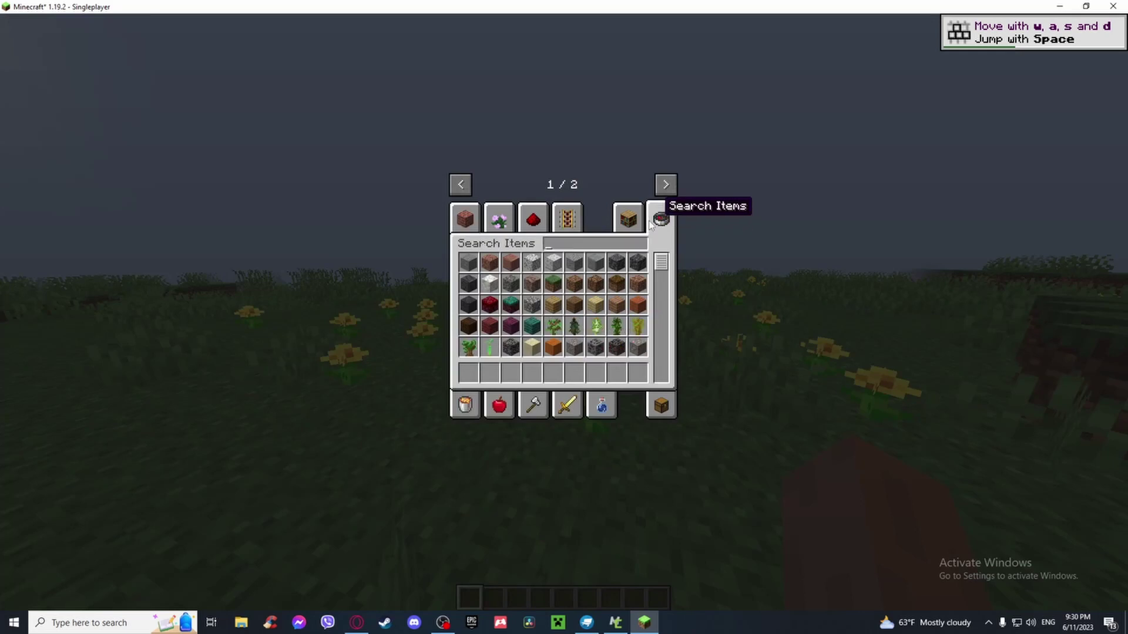
text(bob)
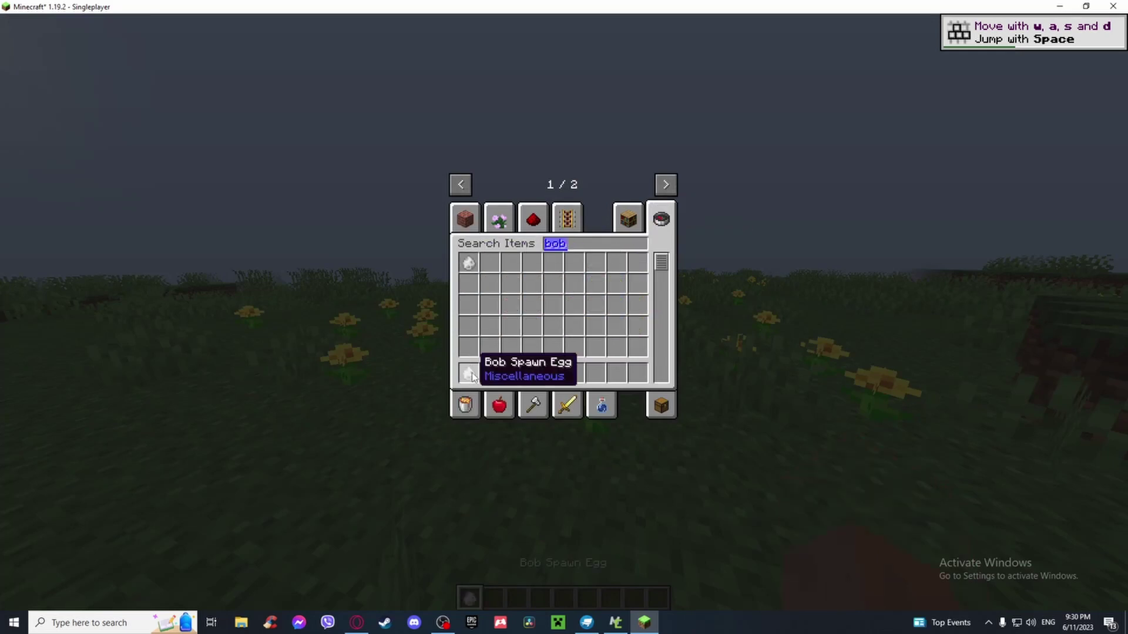
key(Escape)
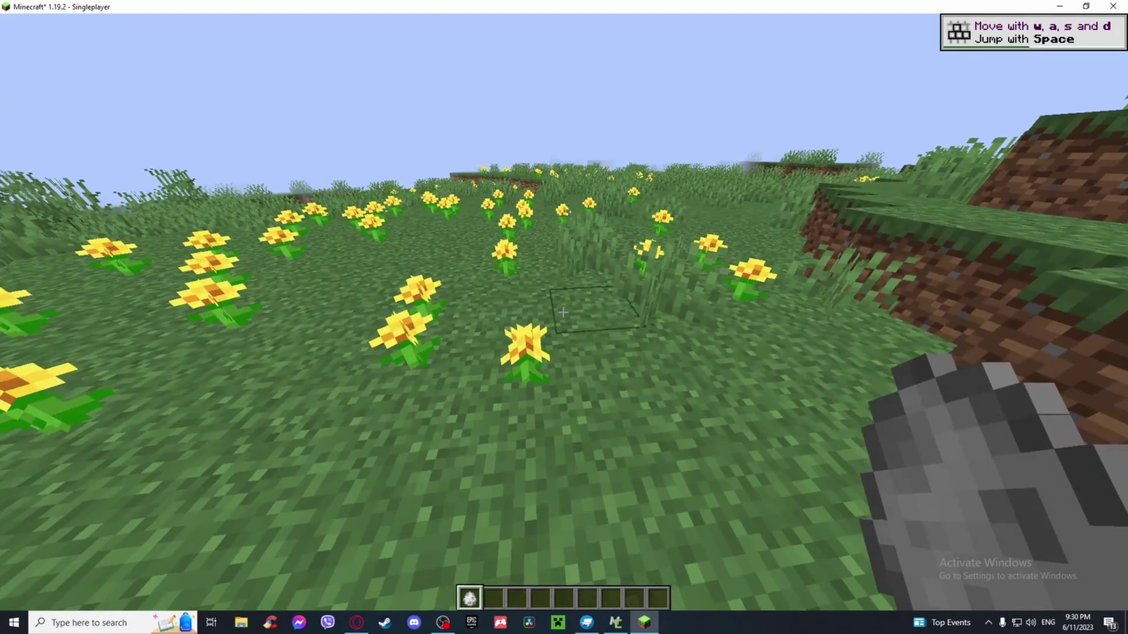
right_click(563, 312)
key(4)
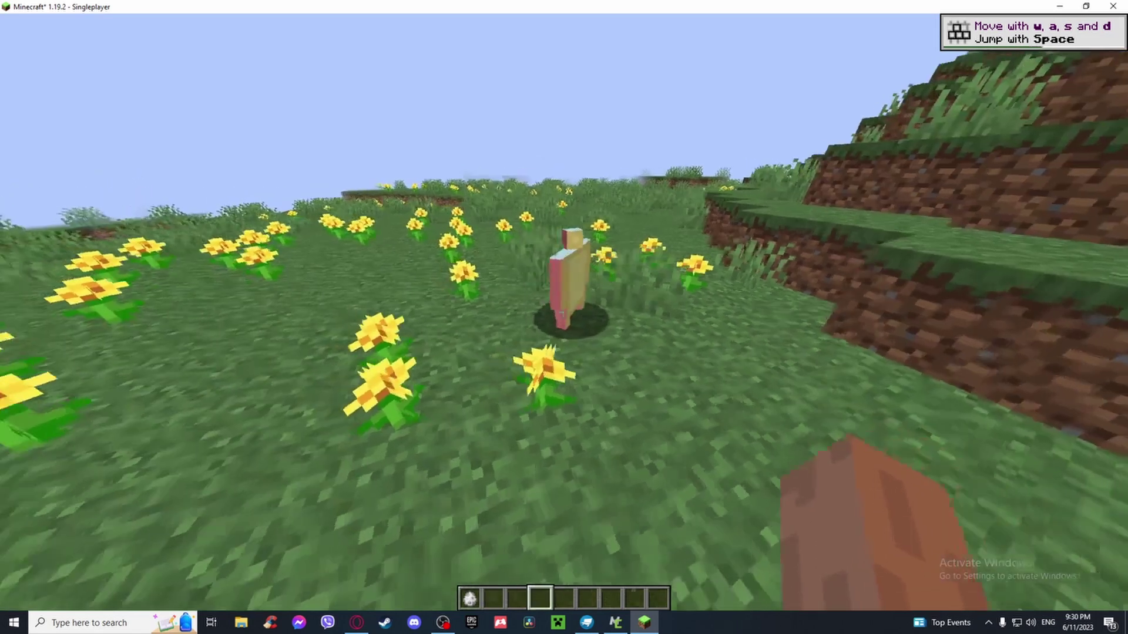
- Switch to Survival mode and walk around Bob to examine the model, head movement and walking animation from all sides
key(w)
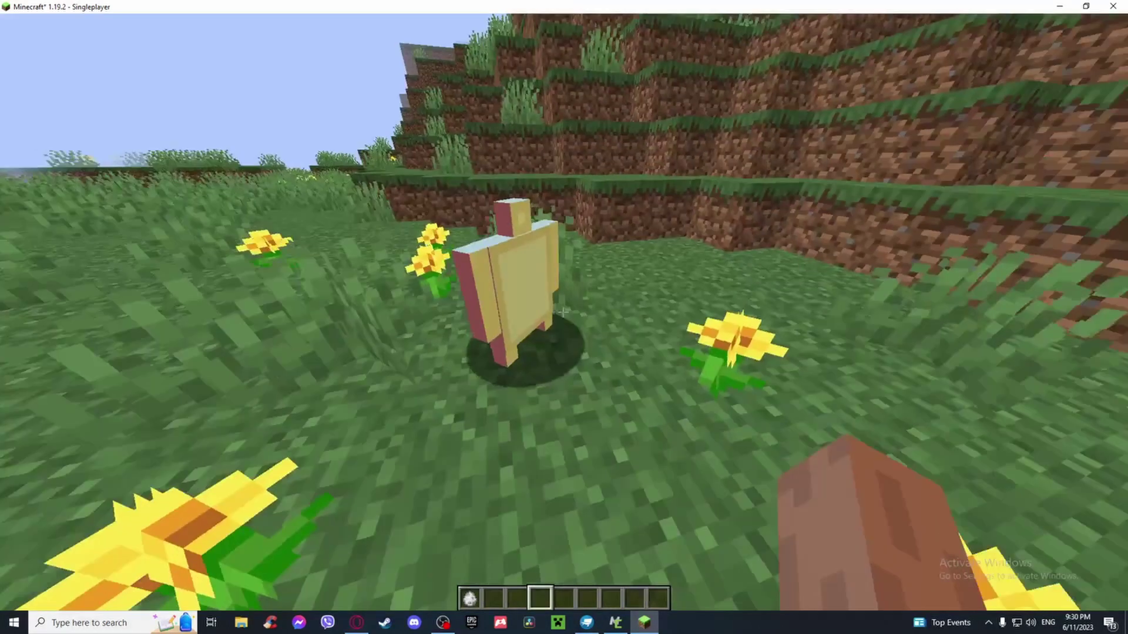
key(a)
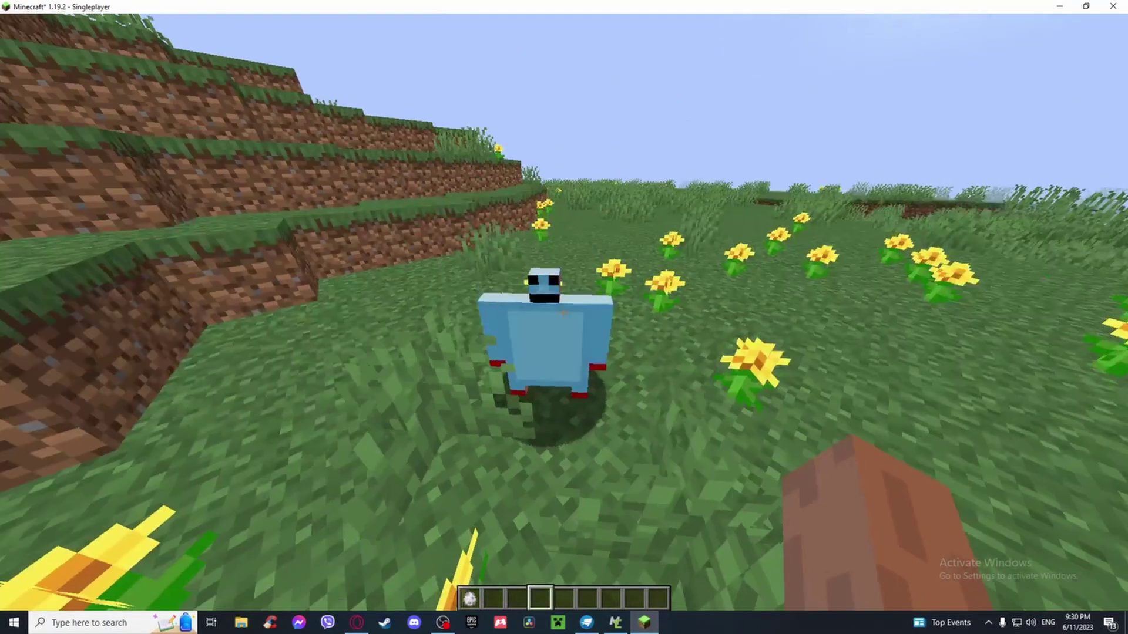
key(w)
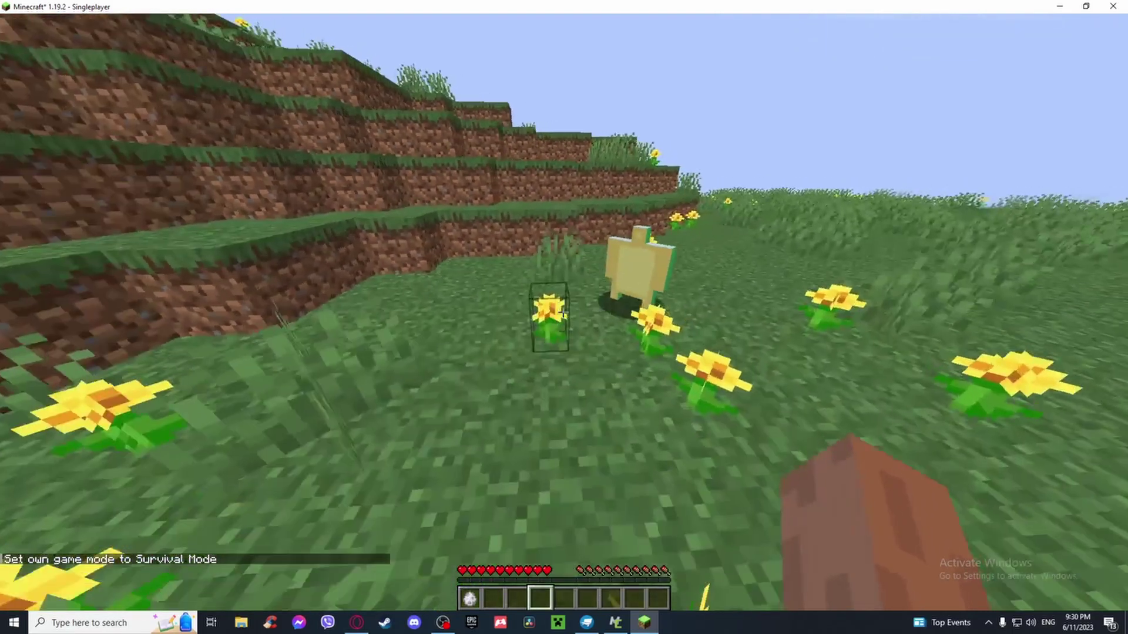
key(w)
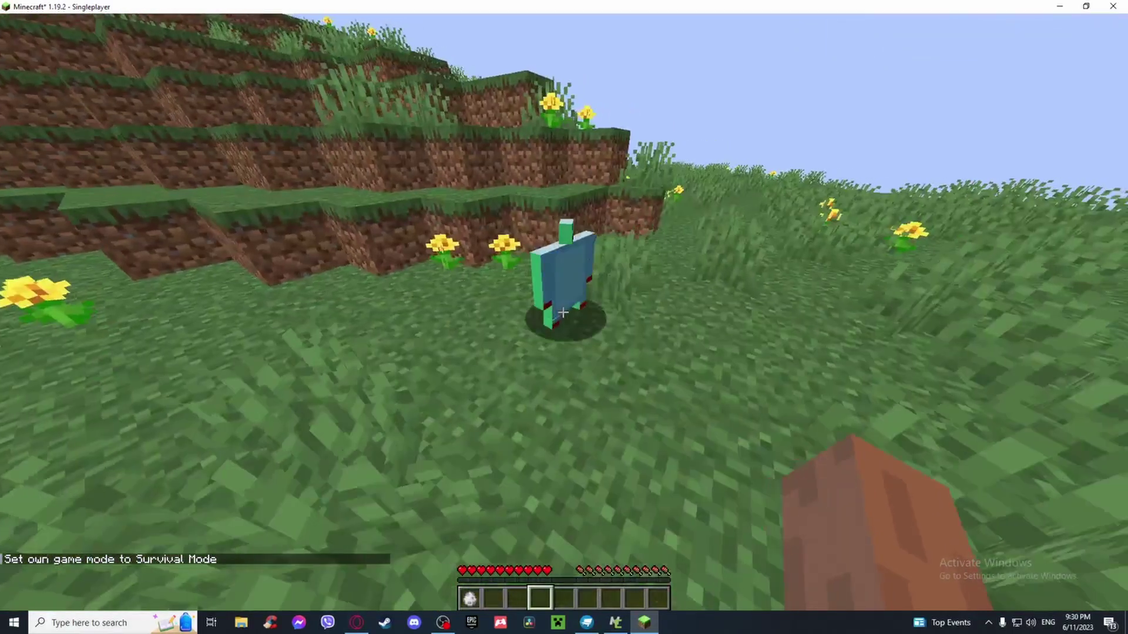
key(d)
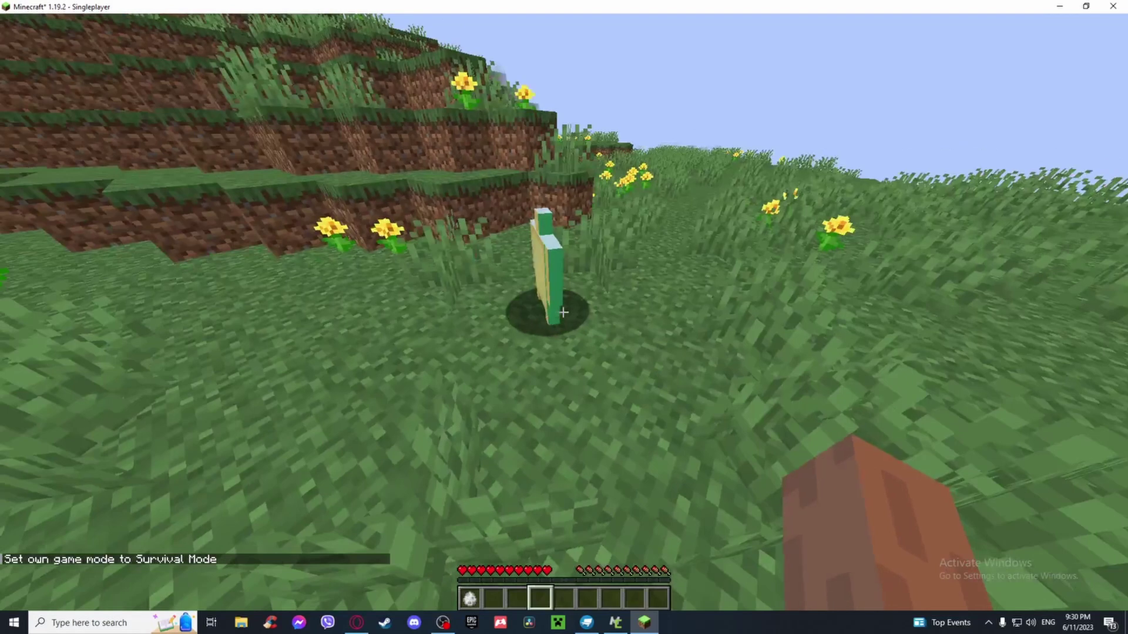
key(w)
key(d)
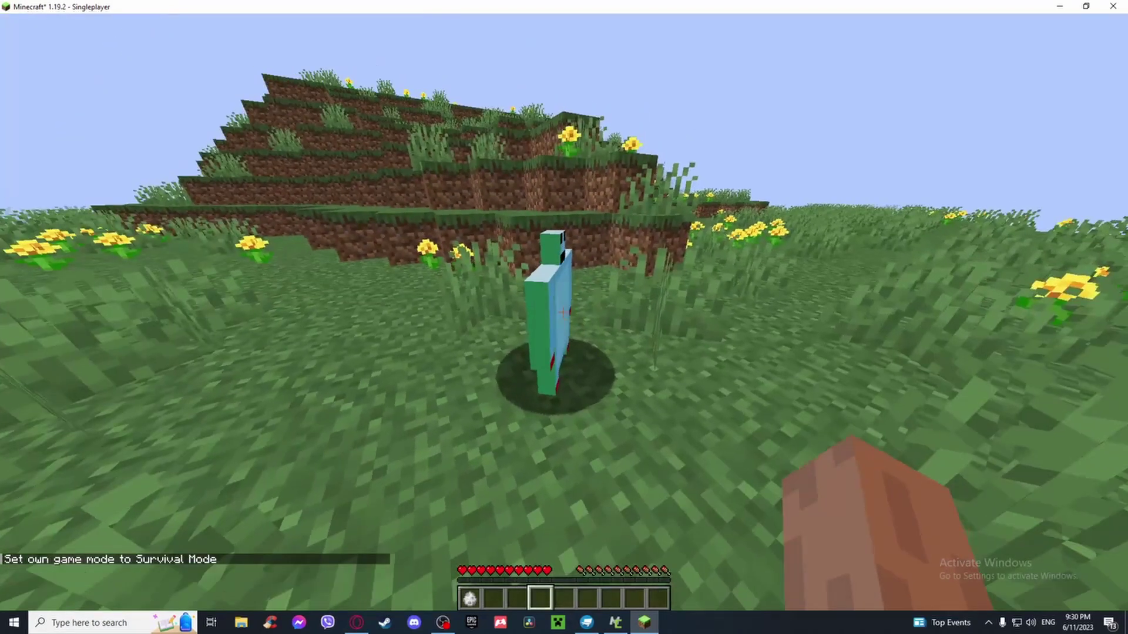
key(w)
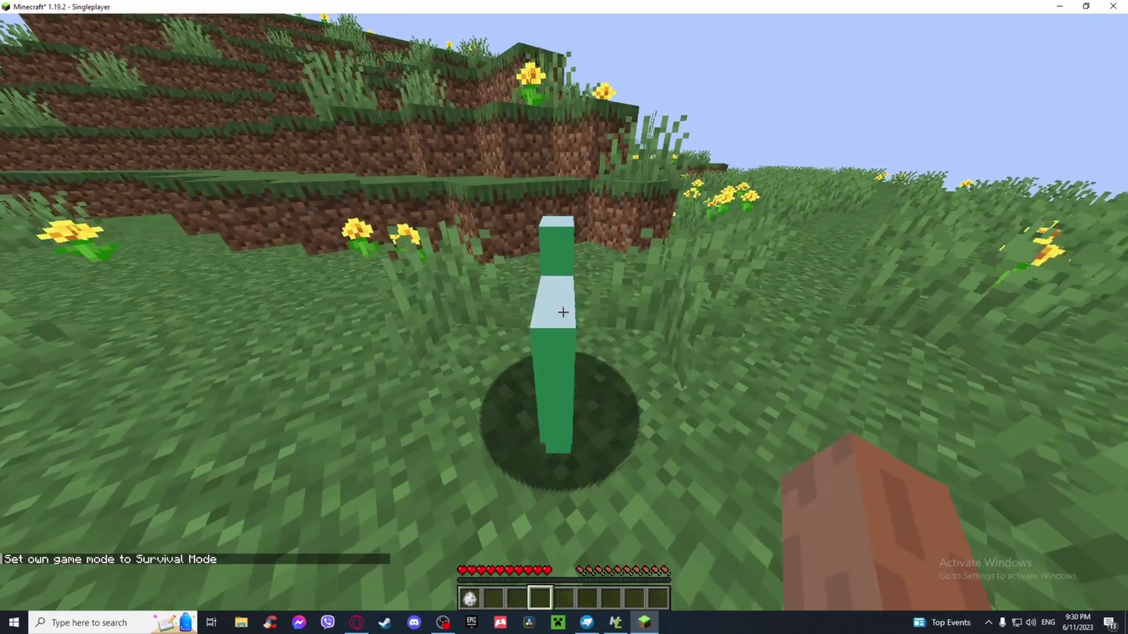
key(d)
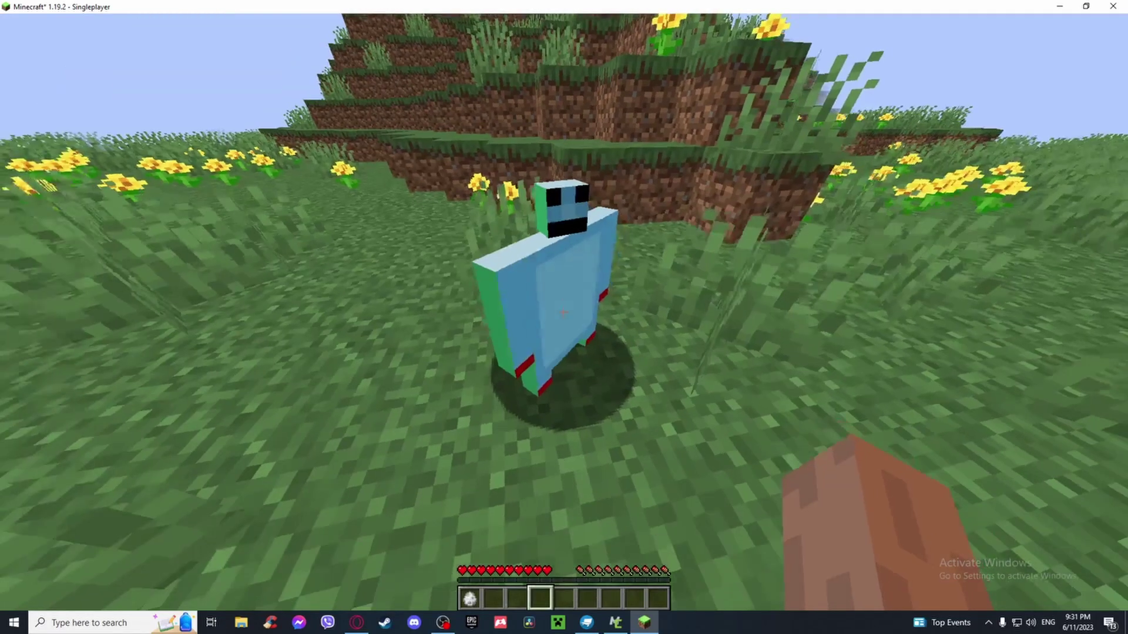
key(s)
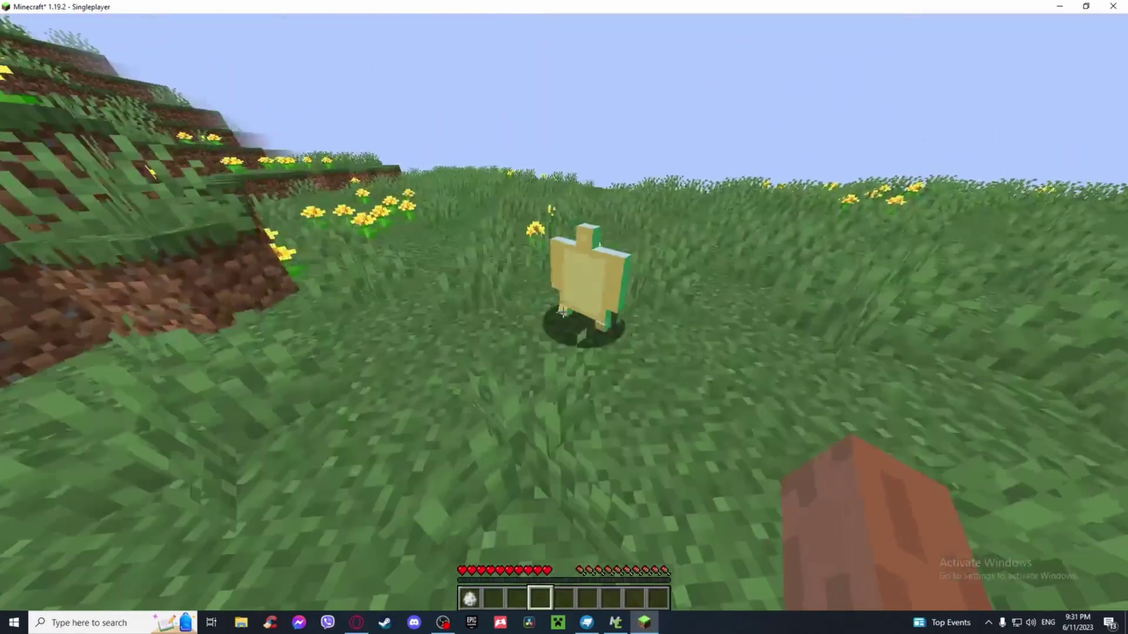
key(w)
key(w)
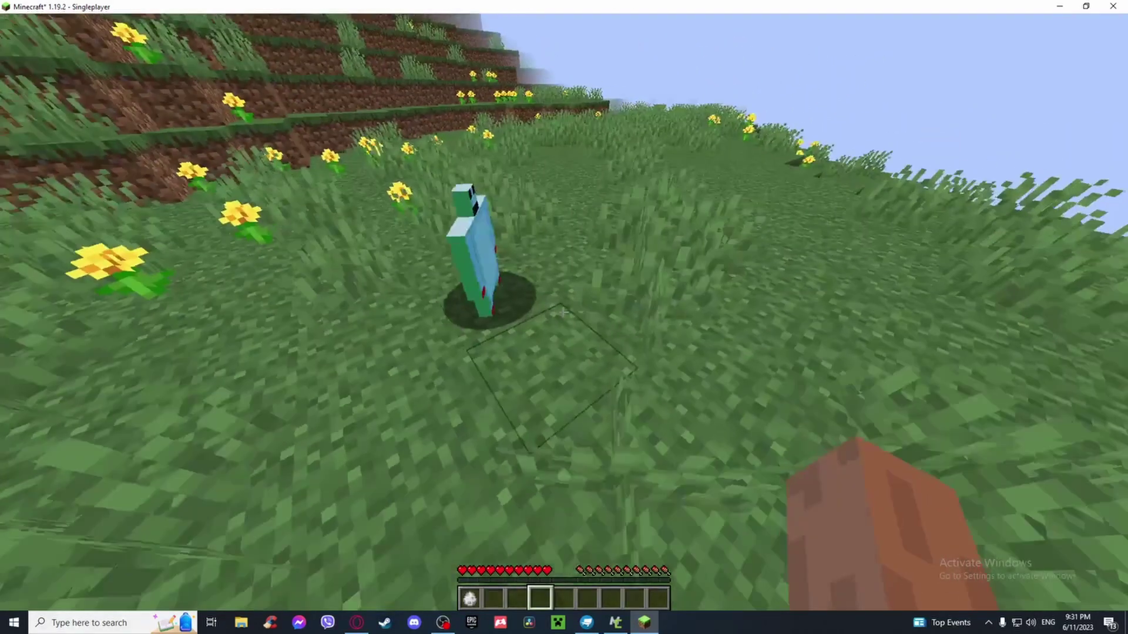
key(s)
key(d)
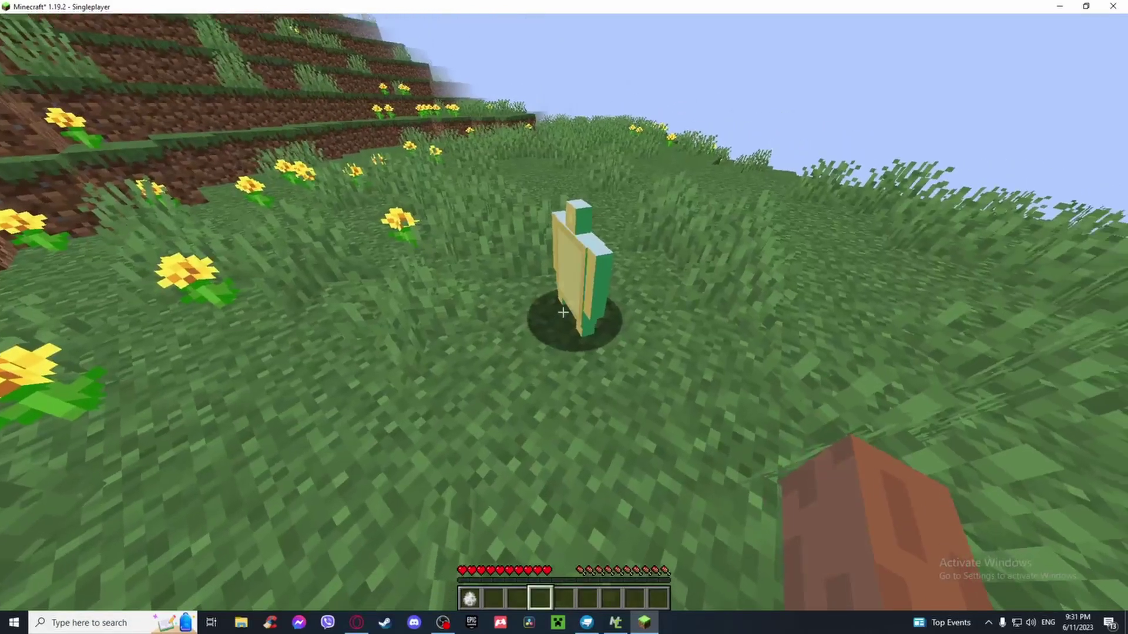
key(d)
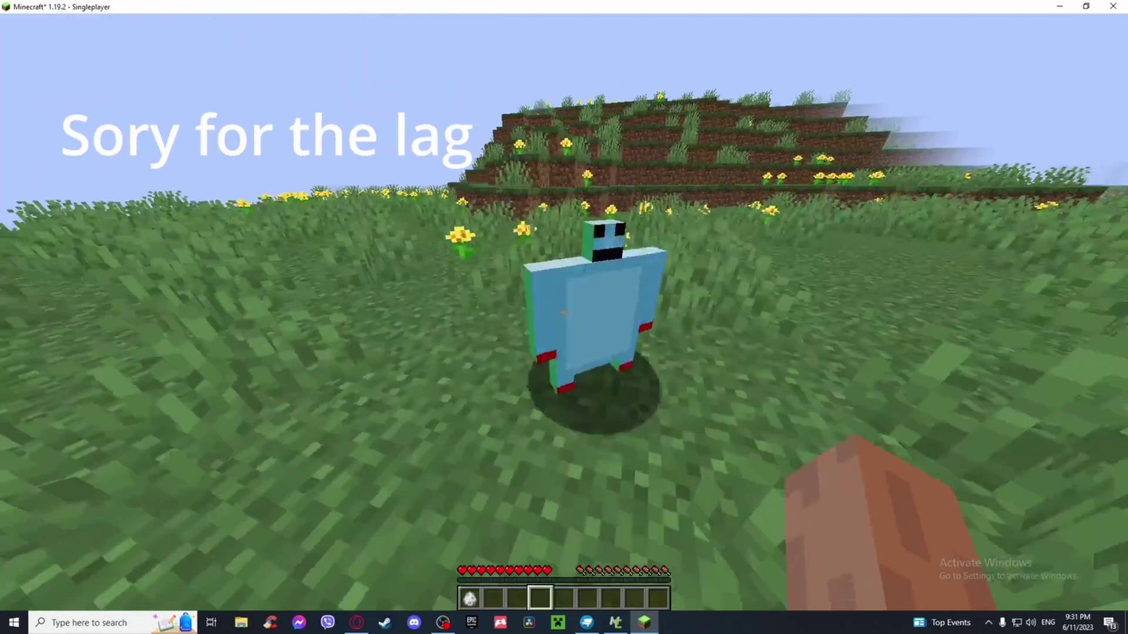
key(w)
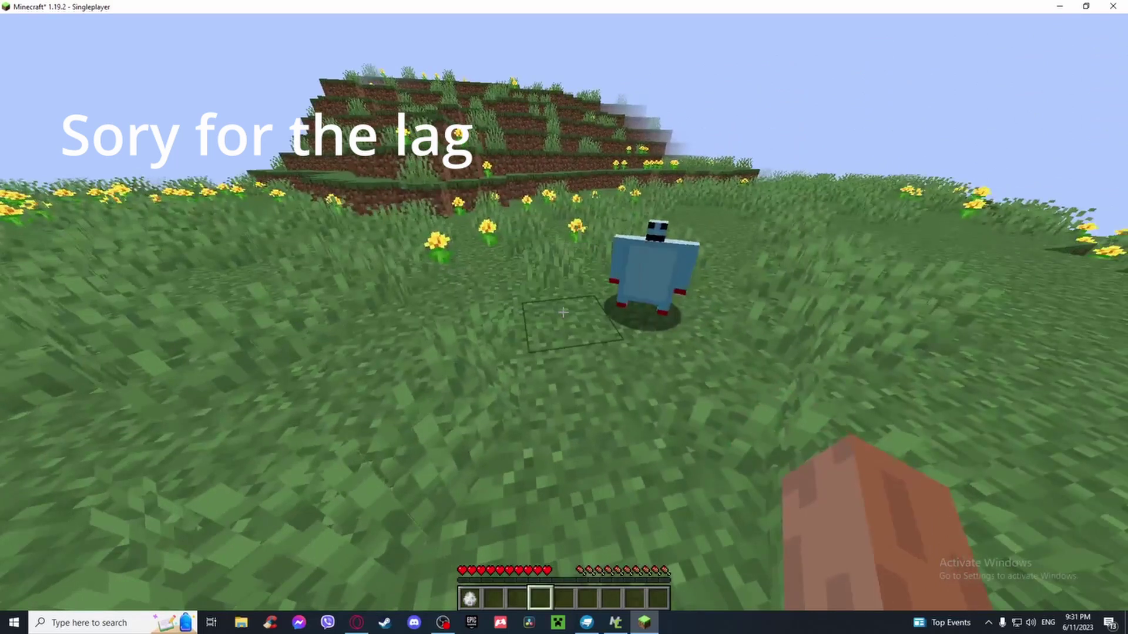
- Take a Netherite Sword from the Creative combat items into the second hotbar slot and return to Survival mode
key(e)
click(567, 407)
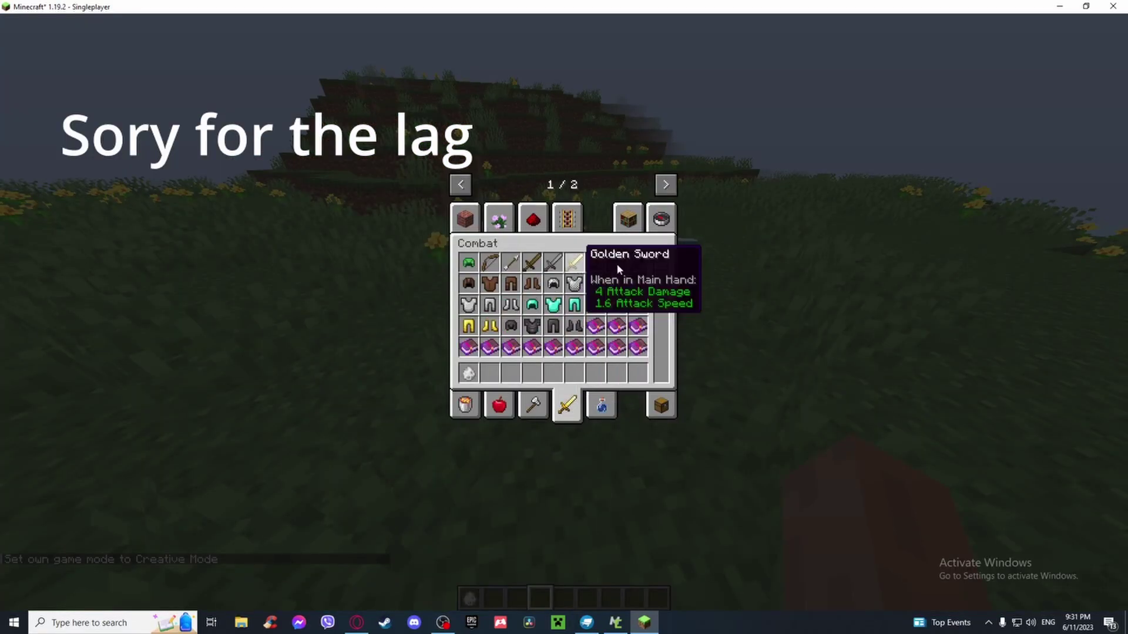
click(488, 367)
key(e)
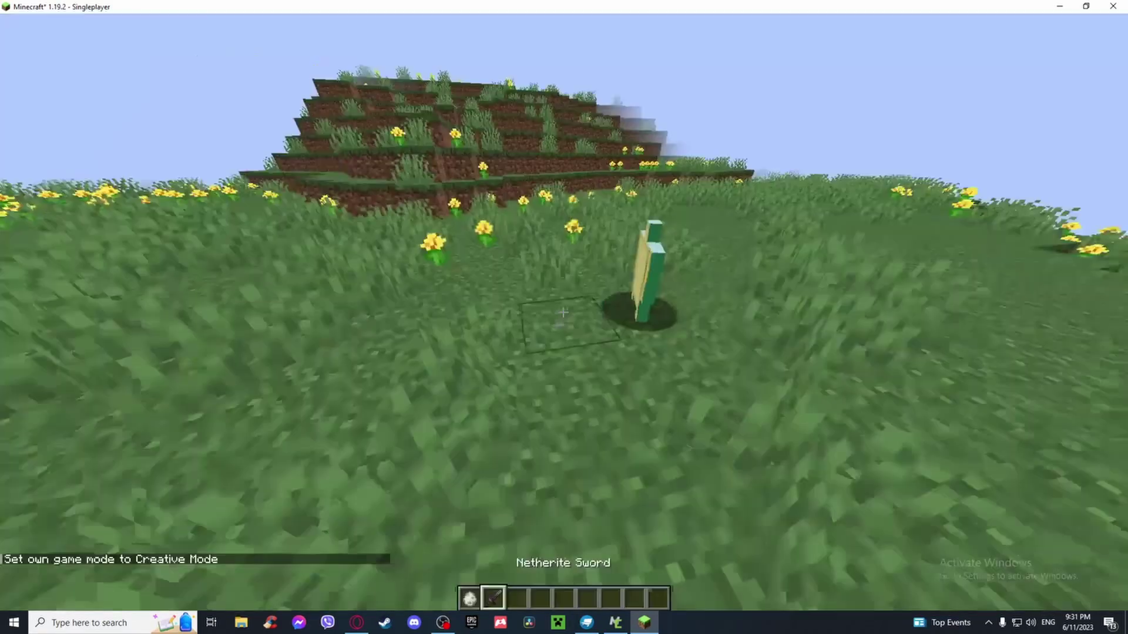
key(F3+F4)
- Attack Bob with the Netherite Sword until it dies and collect the diamond block it drops
key(w)
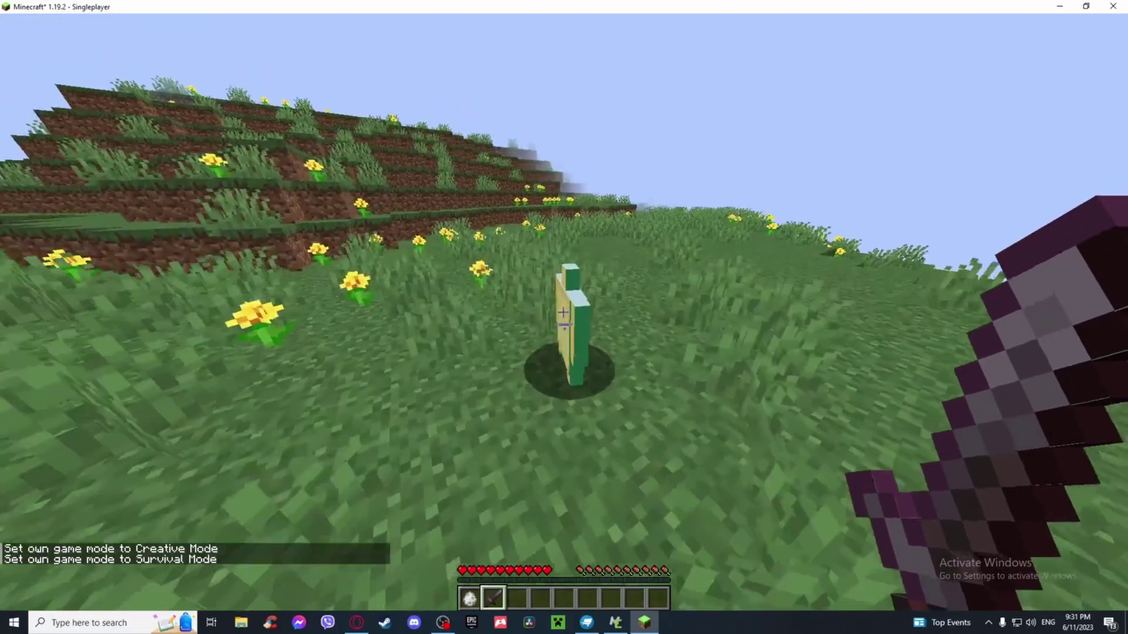
click(563, 313)
click(563, 312)
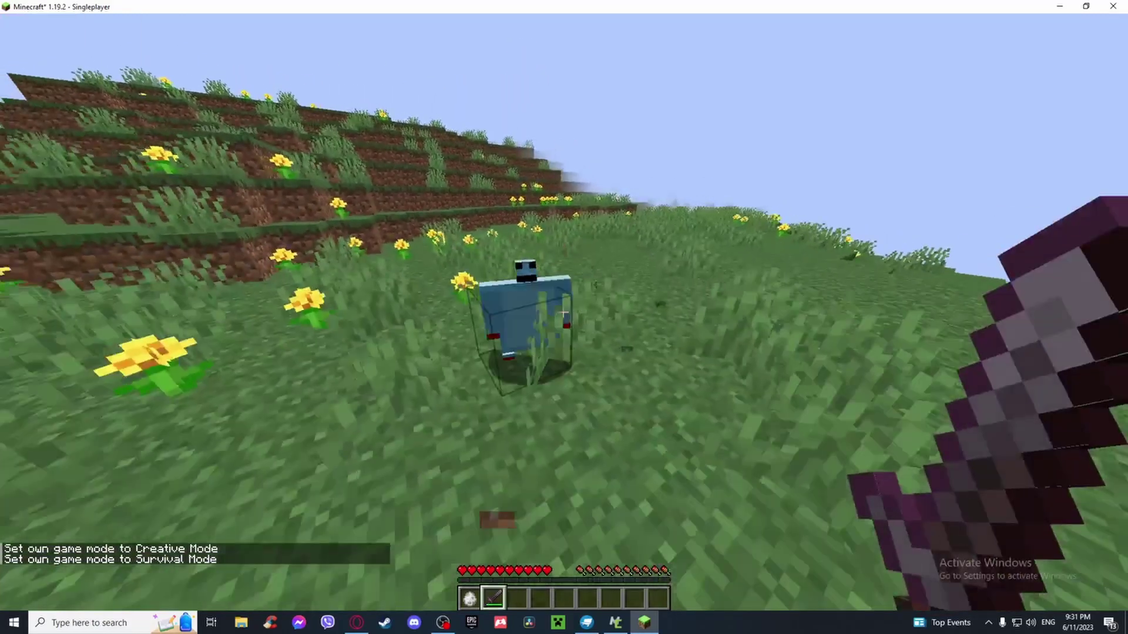
key(w)
key(s)
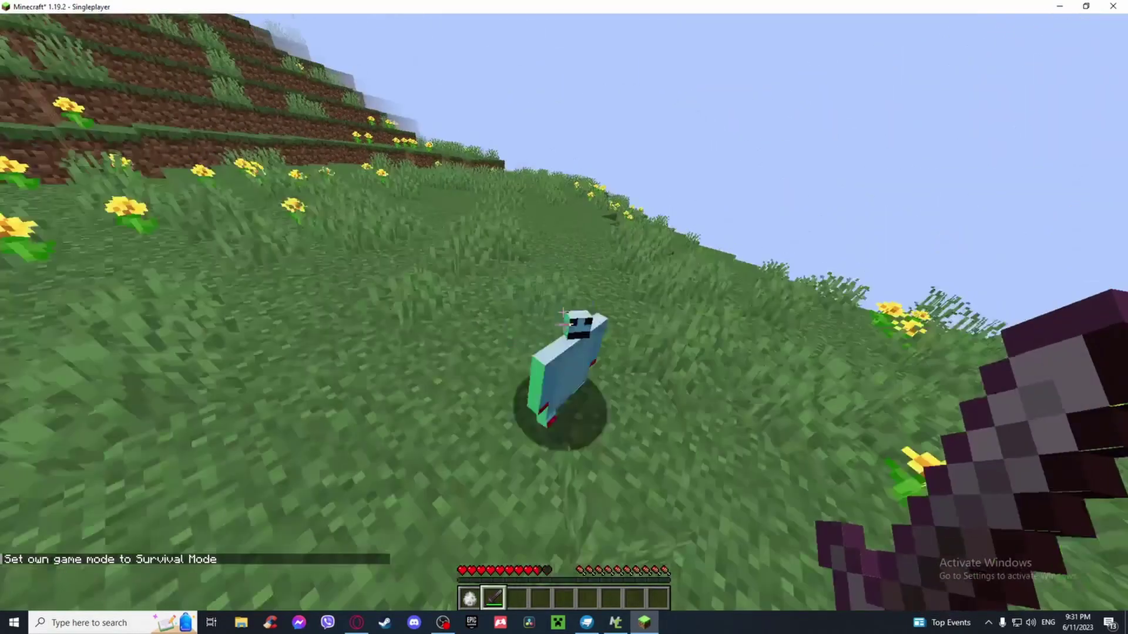
click(563, 313)
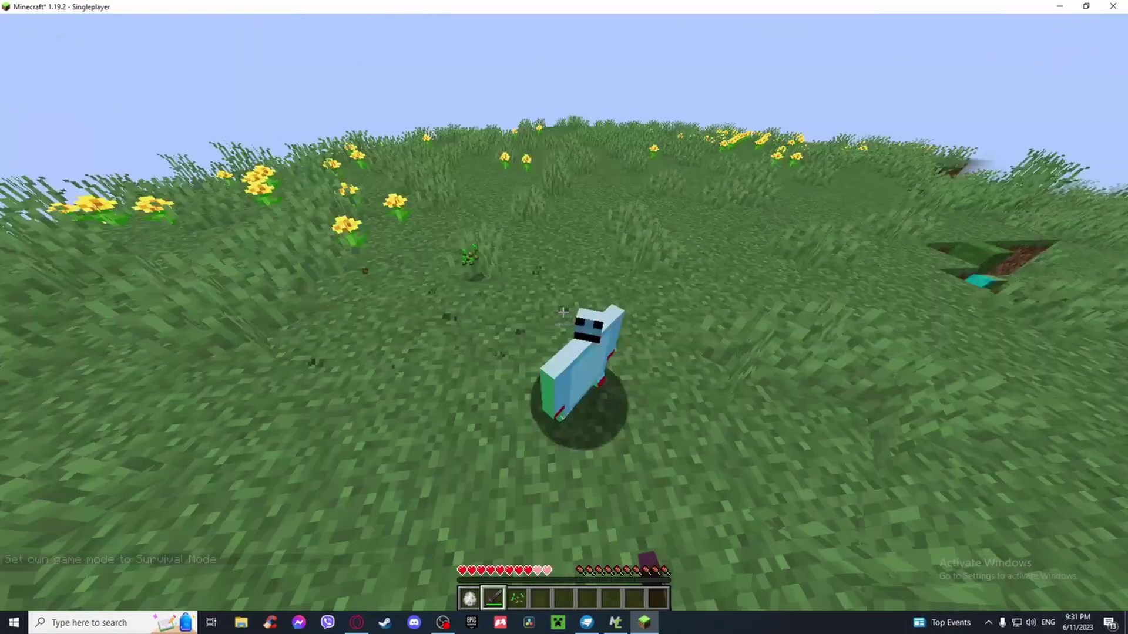
click(563, 312)
click(563, 312)
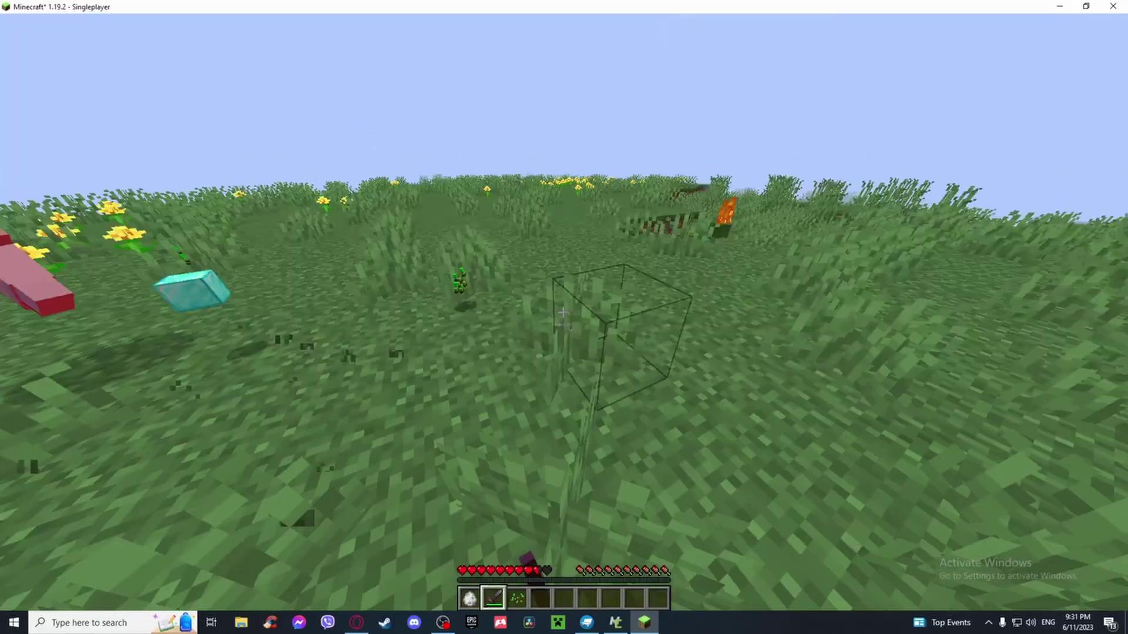
key(s)
key(w)
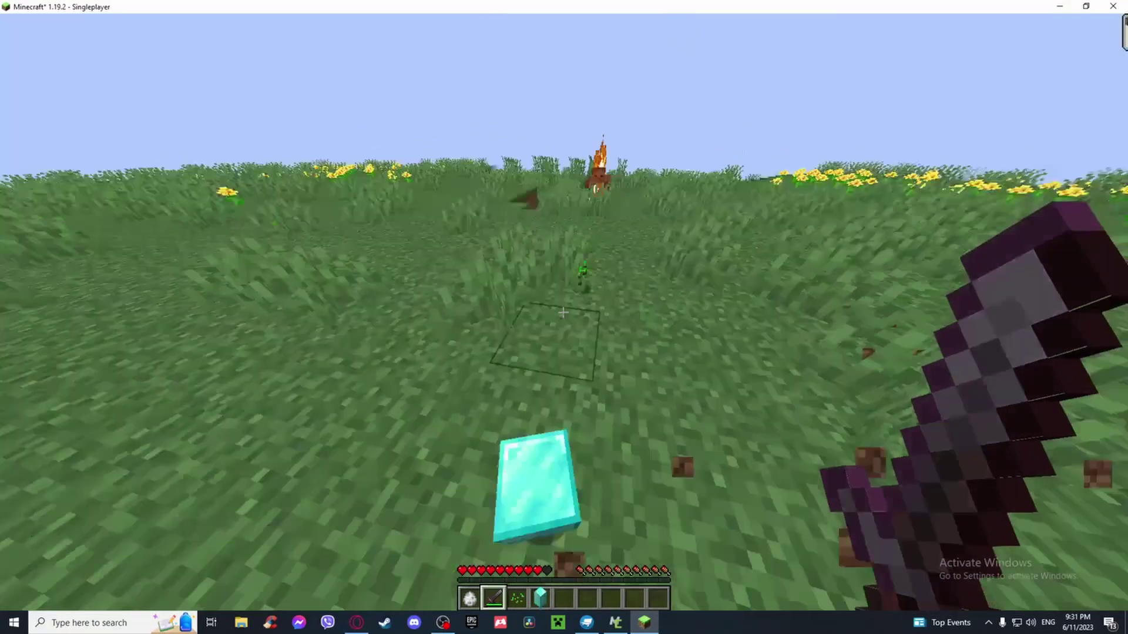
- Spawn another Bob with the spawn egg and kill it and the burning zombie with the Netherite Sword
scroll(563, 313, up, 1)
right_click(563, 312)
scroll(563, 312, down, 1)
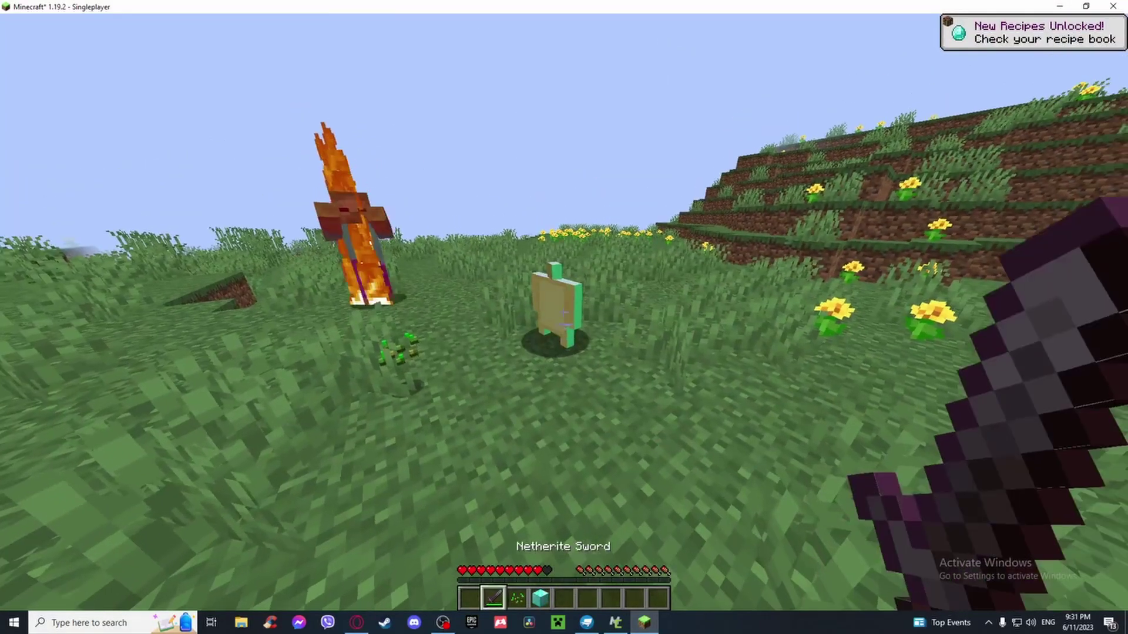
key(w)
click(563, 313)
key(s)
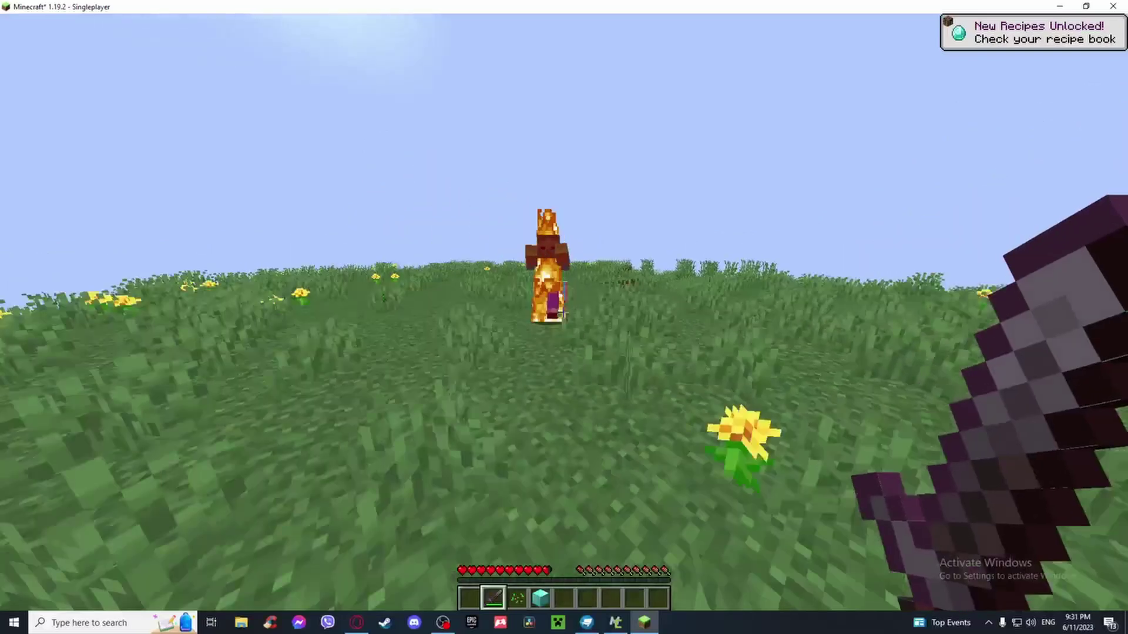
key(w)
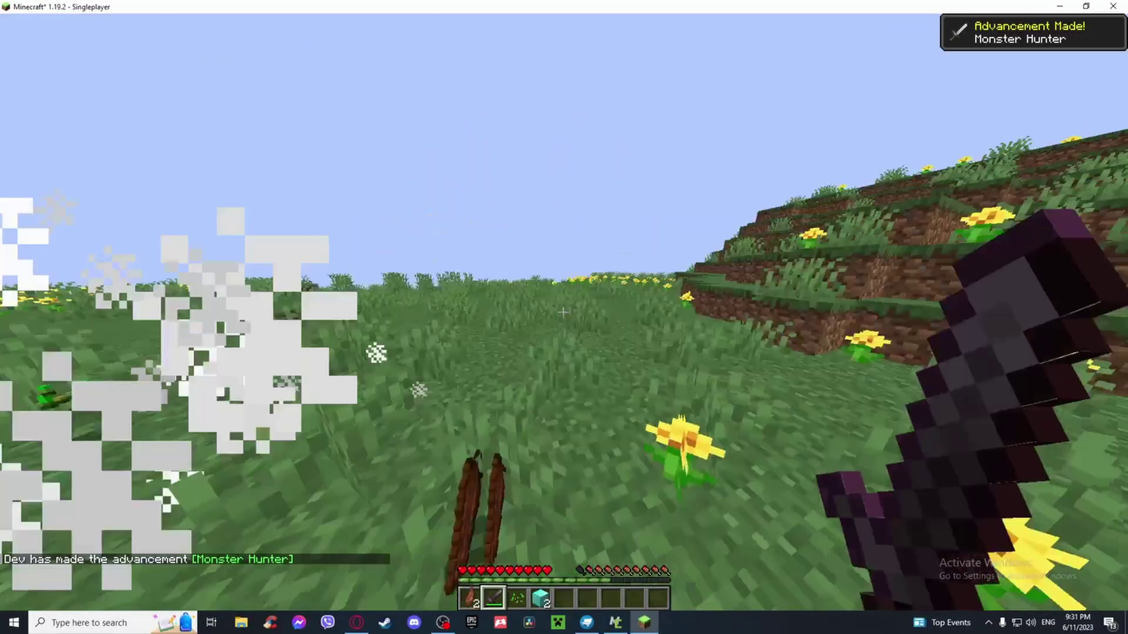
- Walk on across the grass, check the inventory and place the two collected diamond blocks on the ground
key(w)
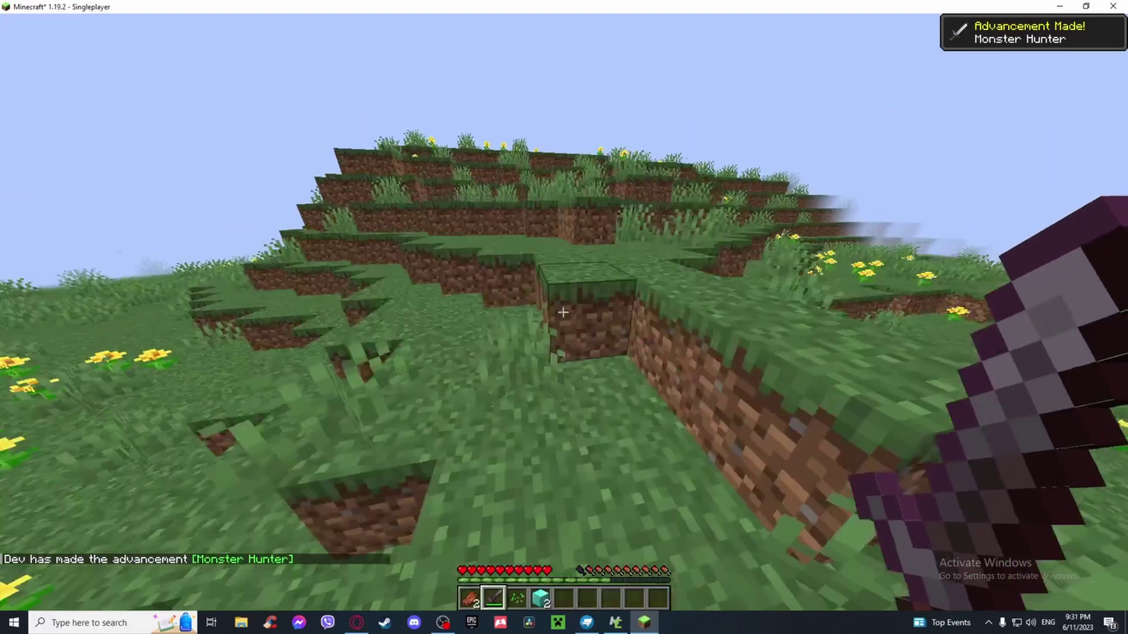
key(w)
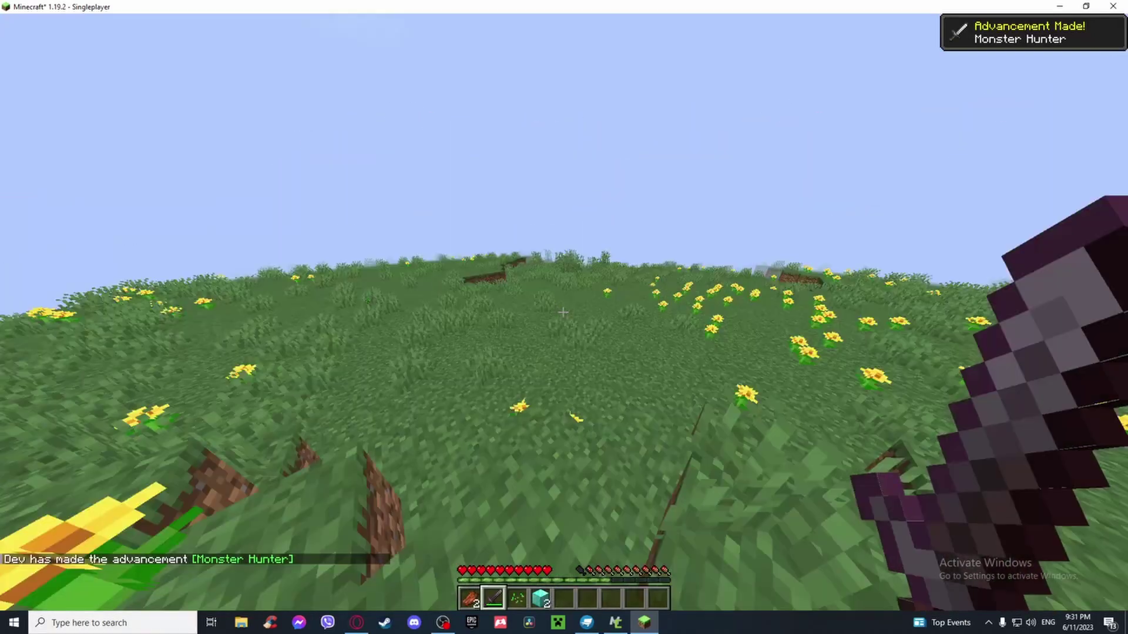
key(4)
key(e)
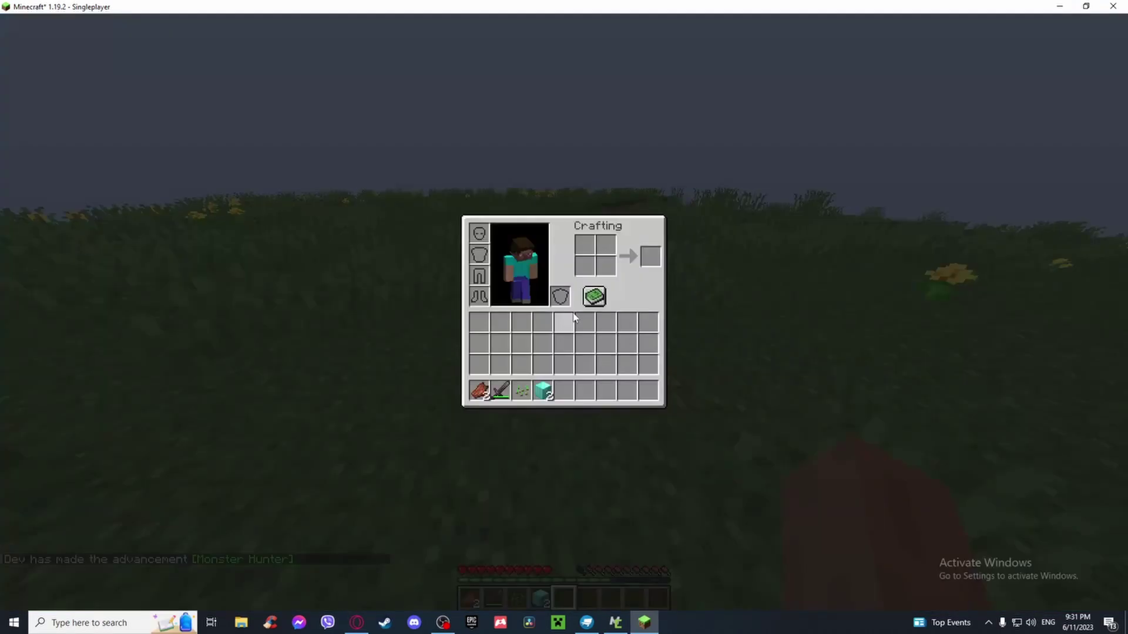
key(e)
right_click(563, 313)
right_click(564, 313)
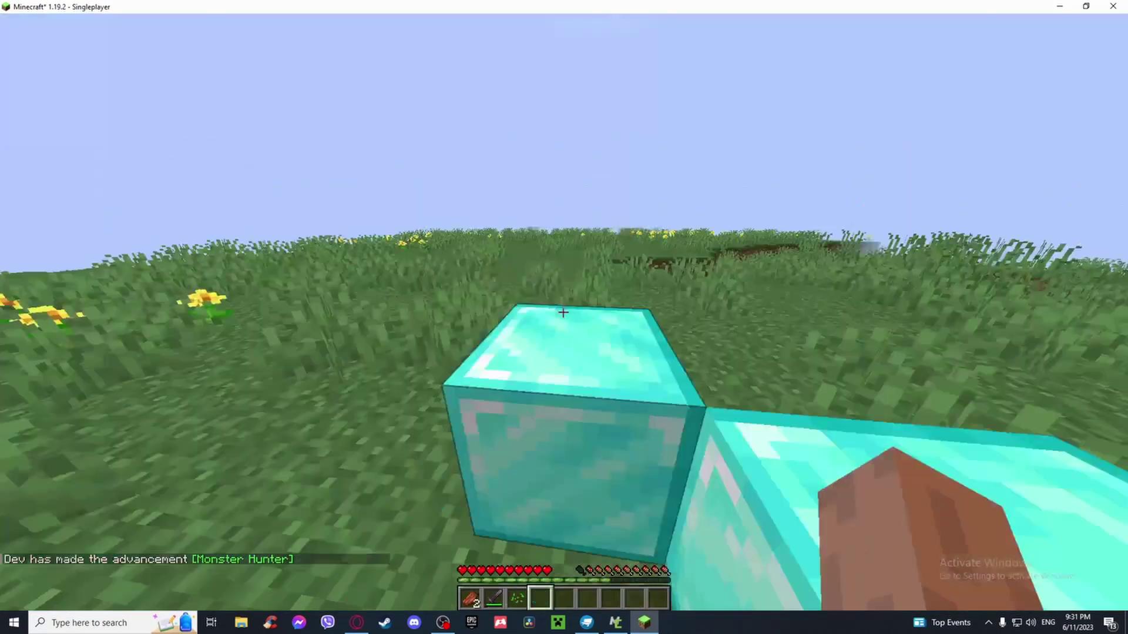
- Cycle the camera perspective back to first person and pause the game
key(F5)
key(F5)
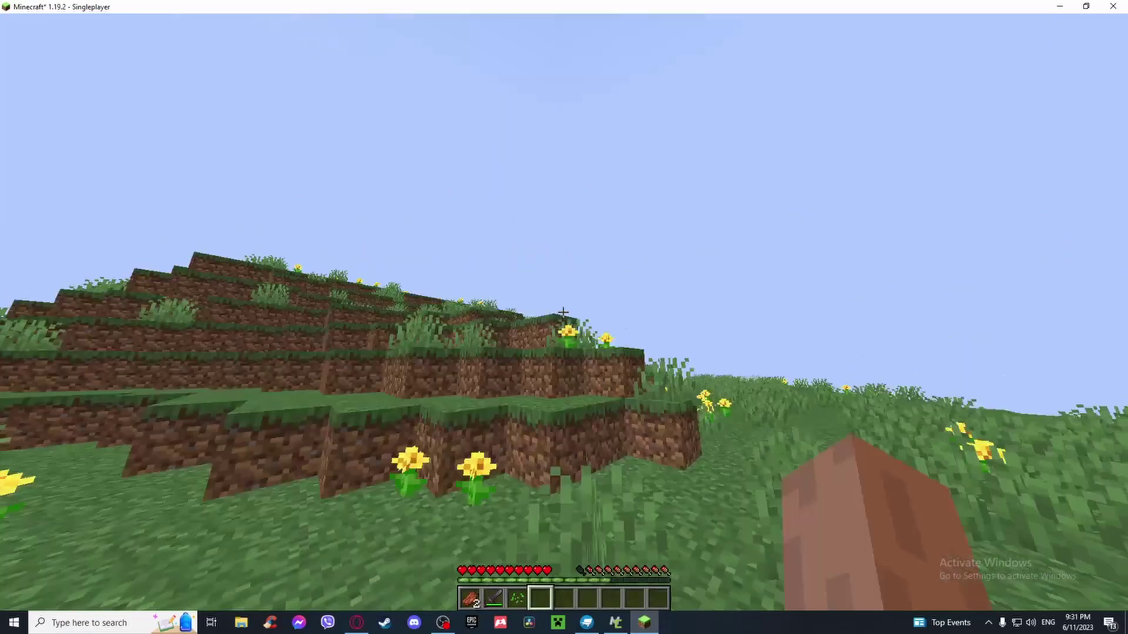
key(Escape)
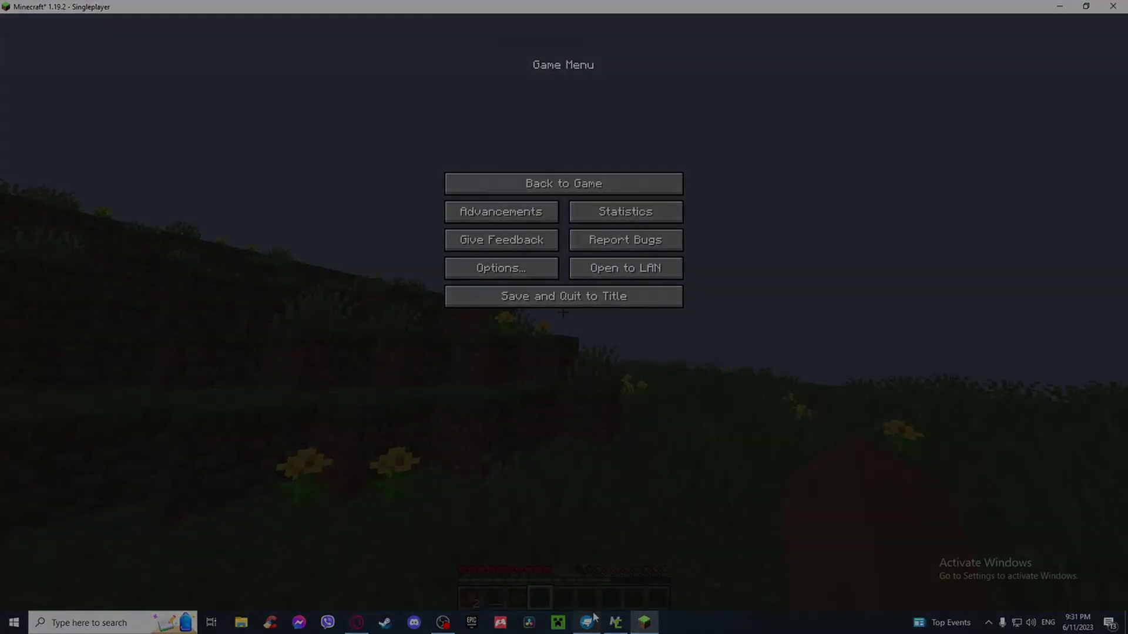